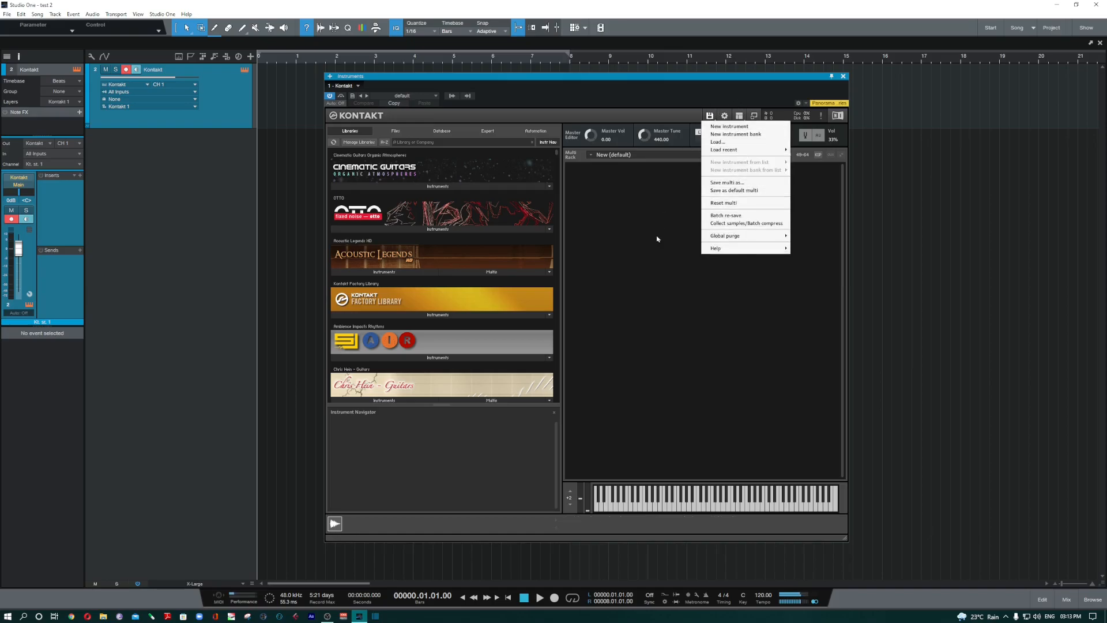
Examine the interface settings in Kontakt's Options, including the window size reset, and close the dialog
click(684, 233)
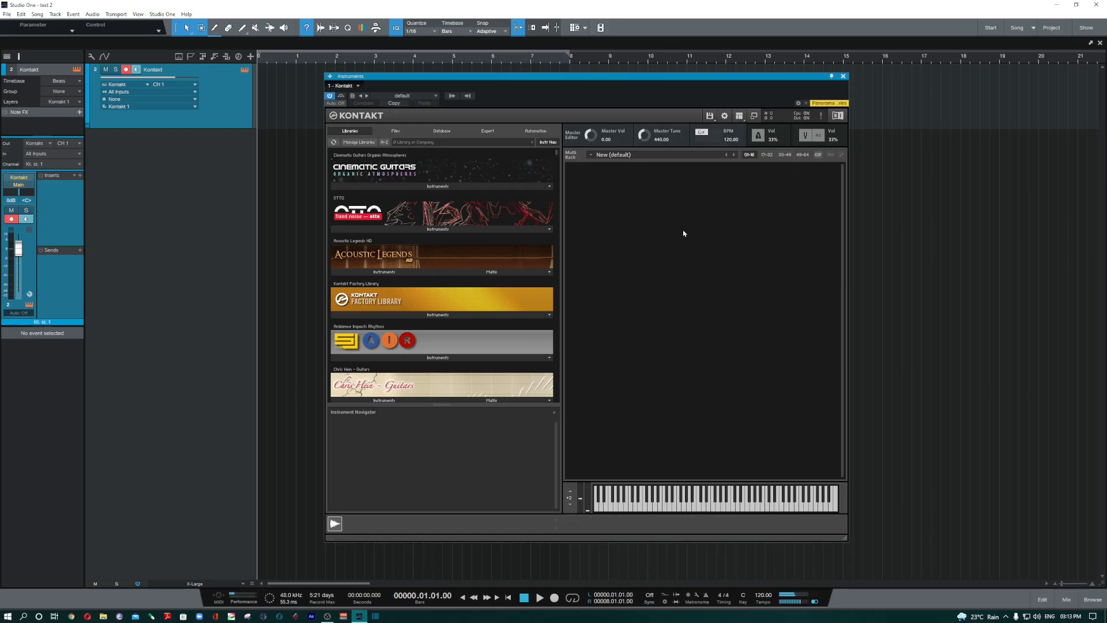
click(725, 116)
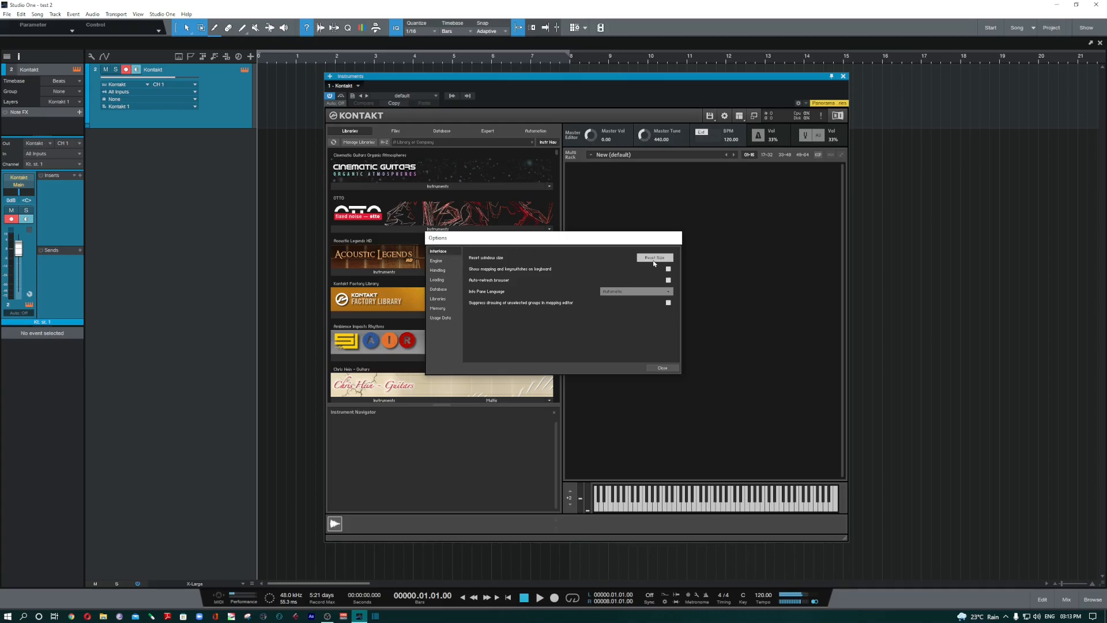
click(663, 368)
Shrink the Kontakt window and reset its size through the interface settings
drag(845, 545, 750, 381)
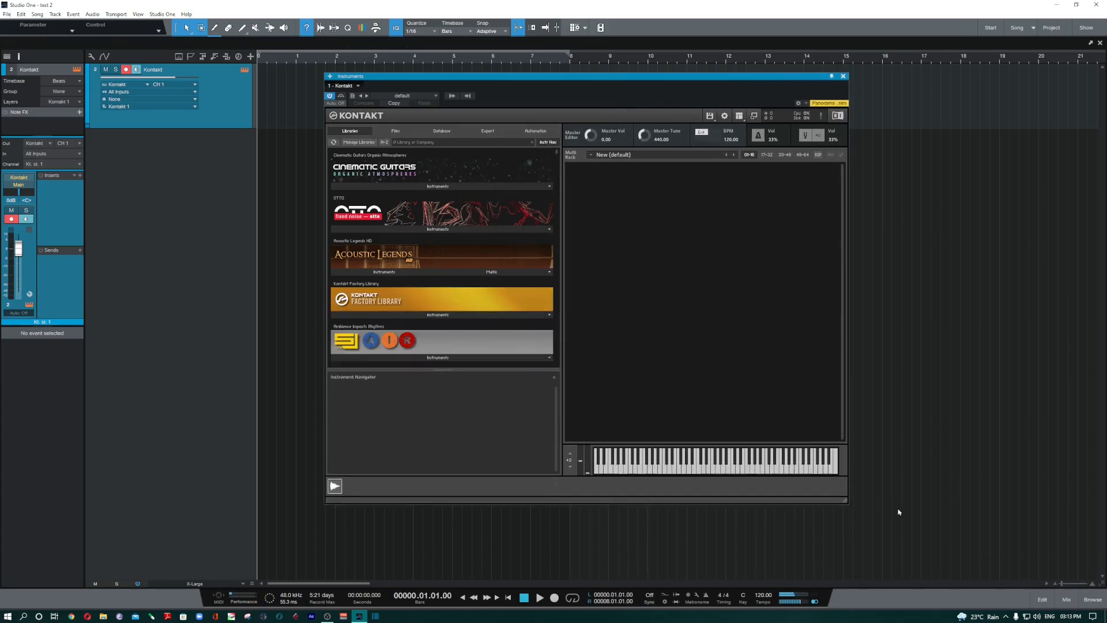
click(724, 116)
click(654, 258)
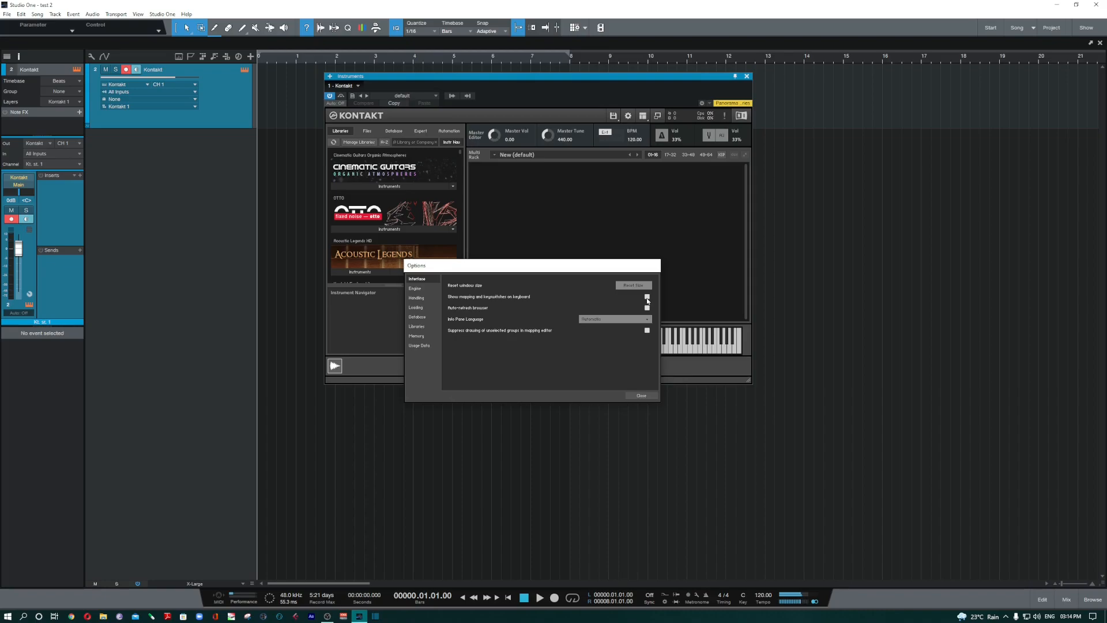
click(641, 395)
Load Double Bass Ensemble from the Orchestral VSL Strings folder of the Kontakt Factory Library
scroll(380, 239, down, 1)
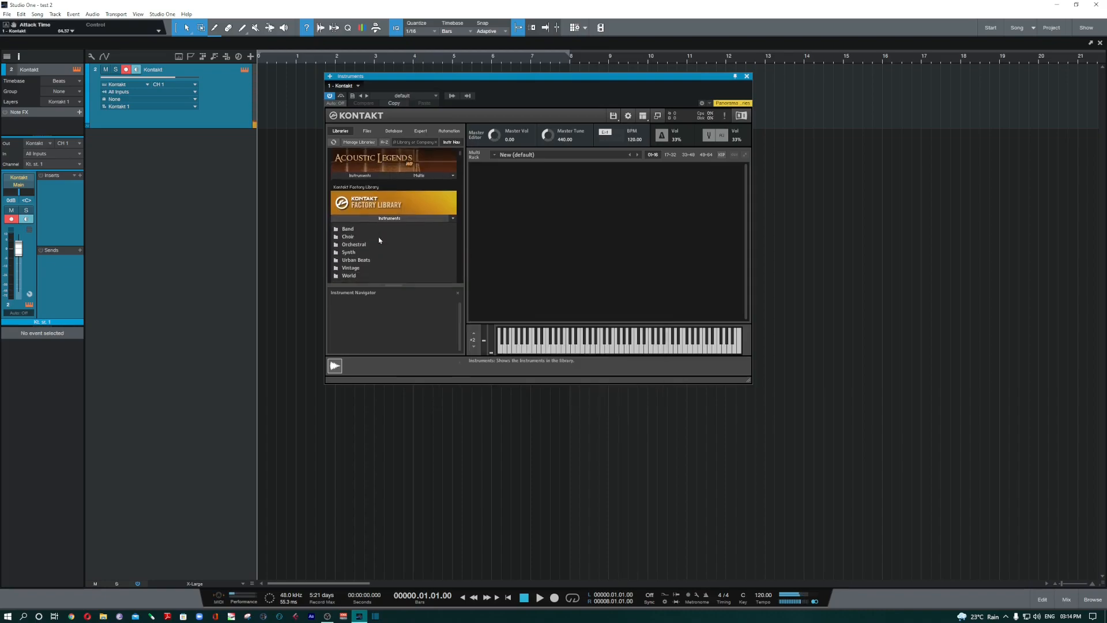
scroll(374, 238, down, 1)
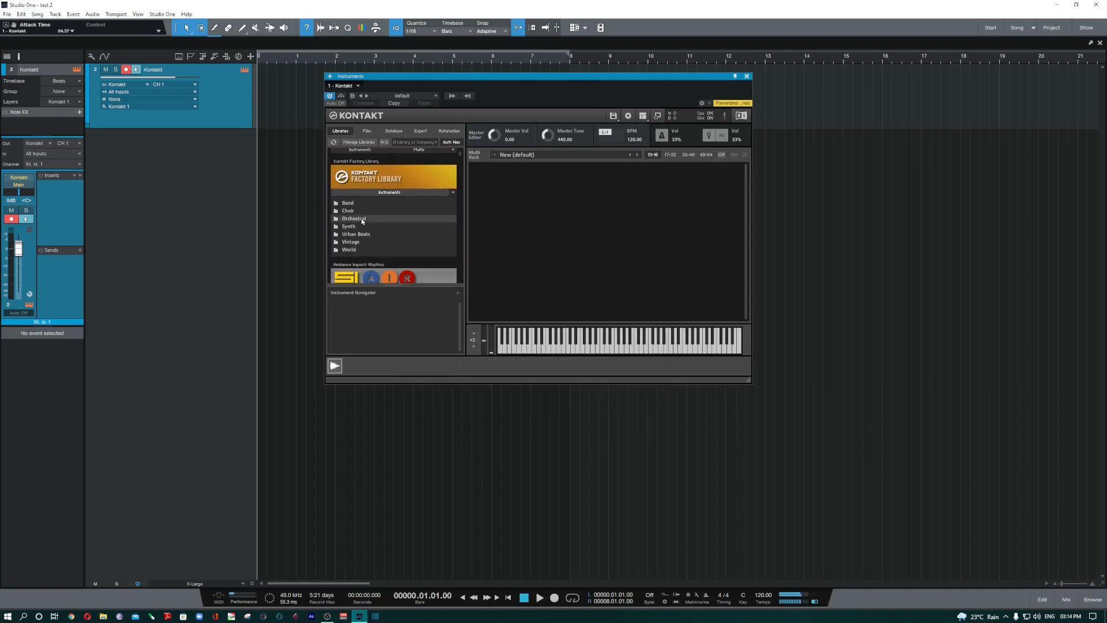
click(363, 219)
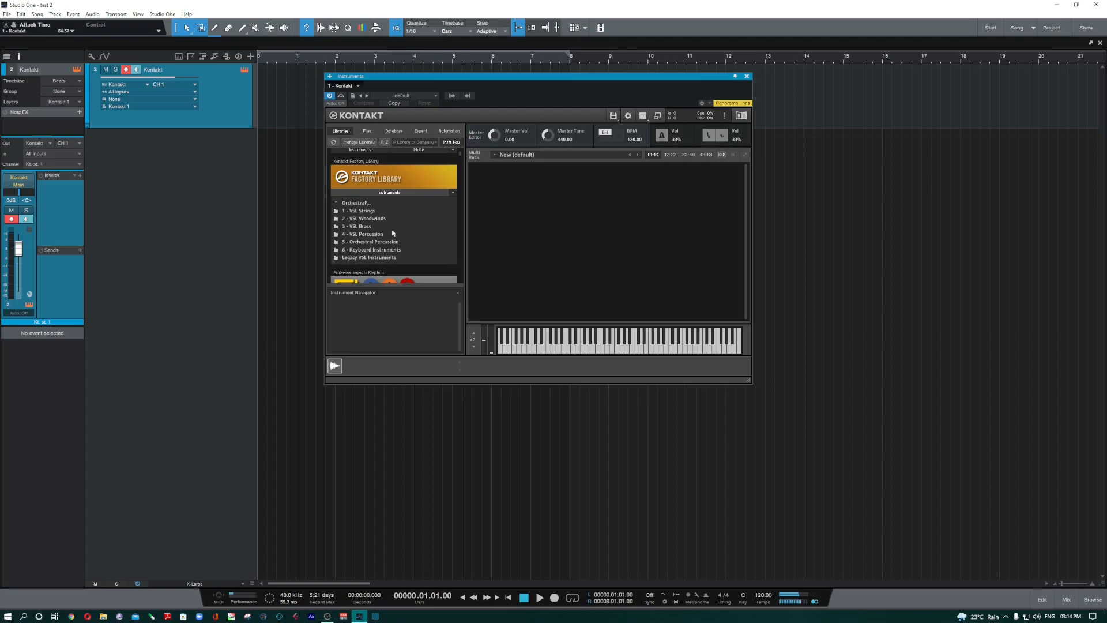
click(375, 211)
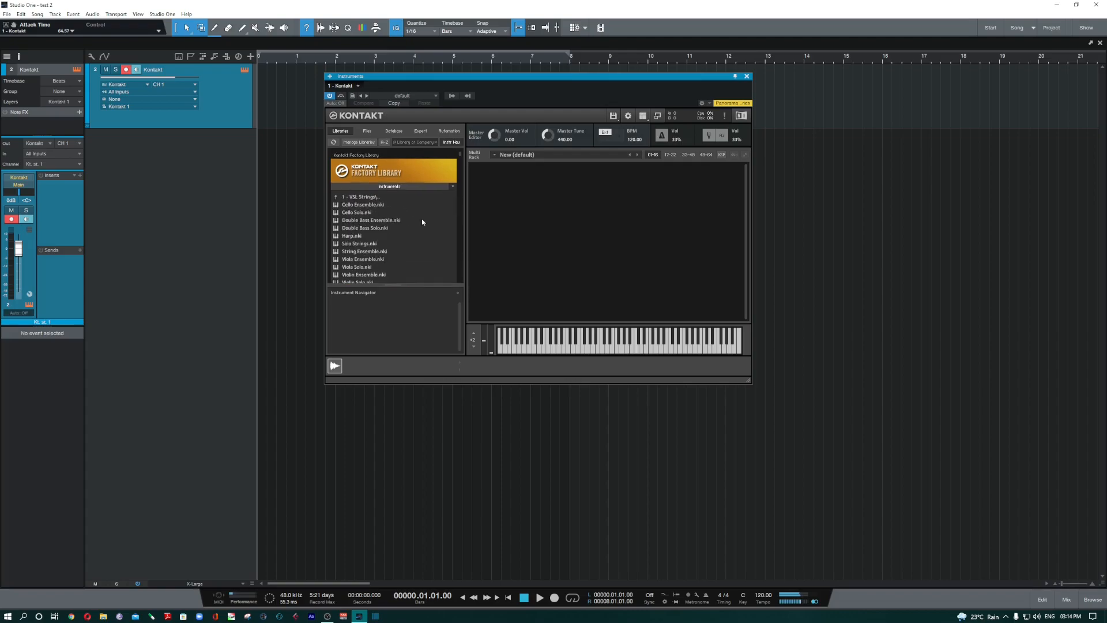
double_click(367, 220)
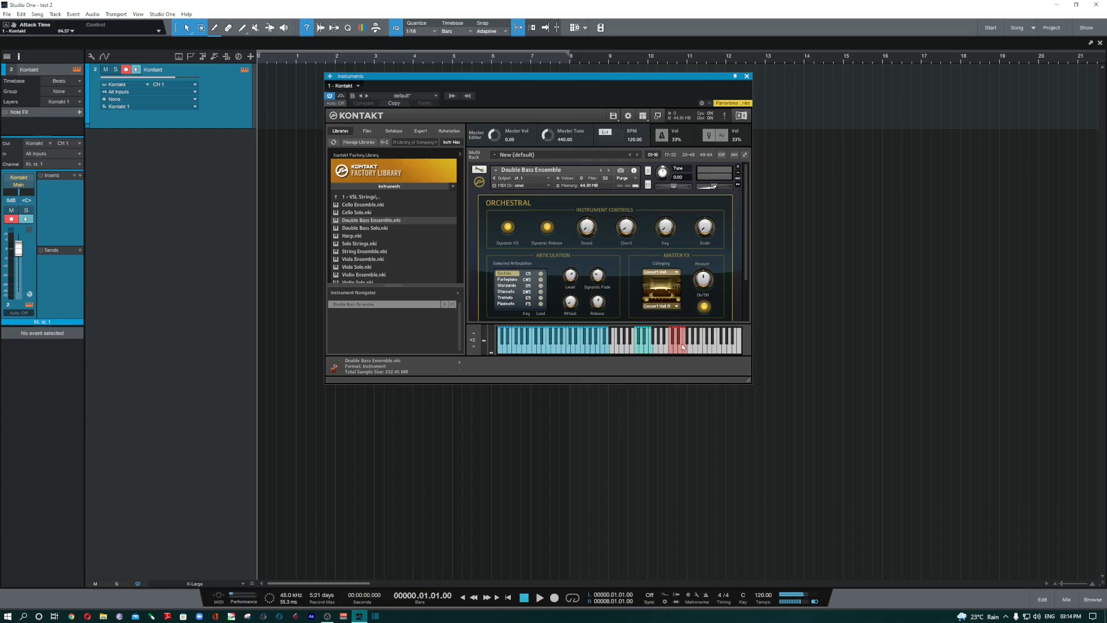
Review the option for showing mapping and keyswitches on the keyboard, and remove the Double Bass Ensemble from the rack
click(628, 117)
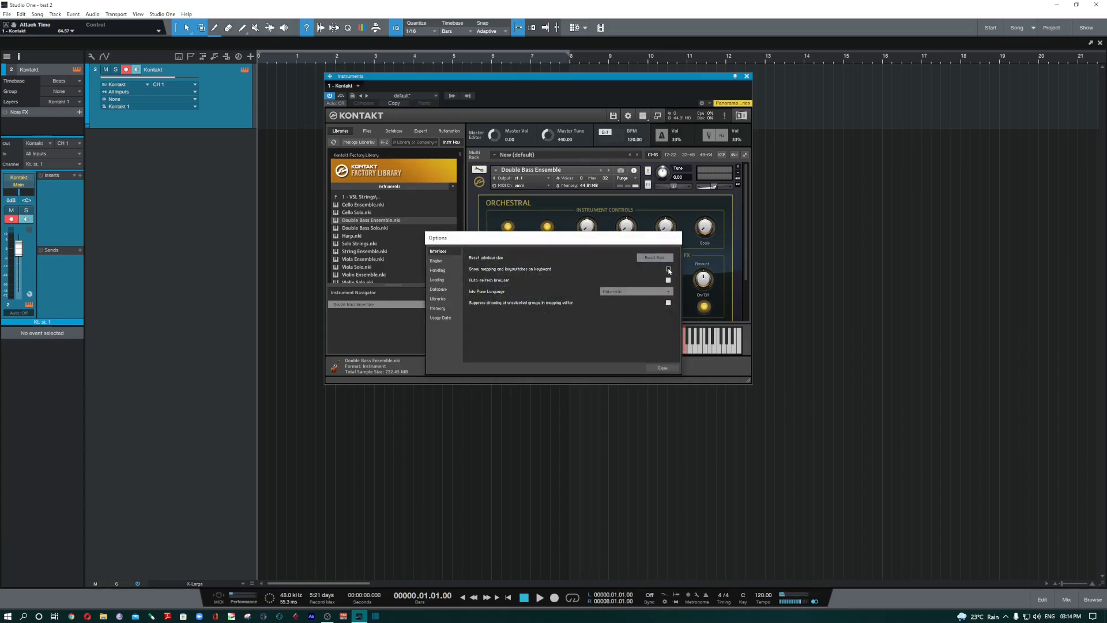
click(663, 369)
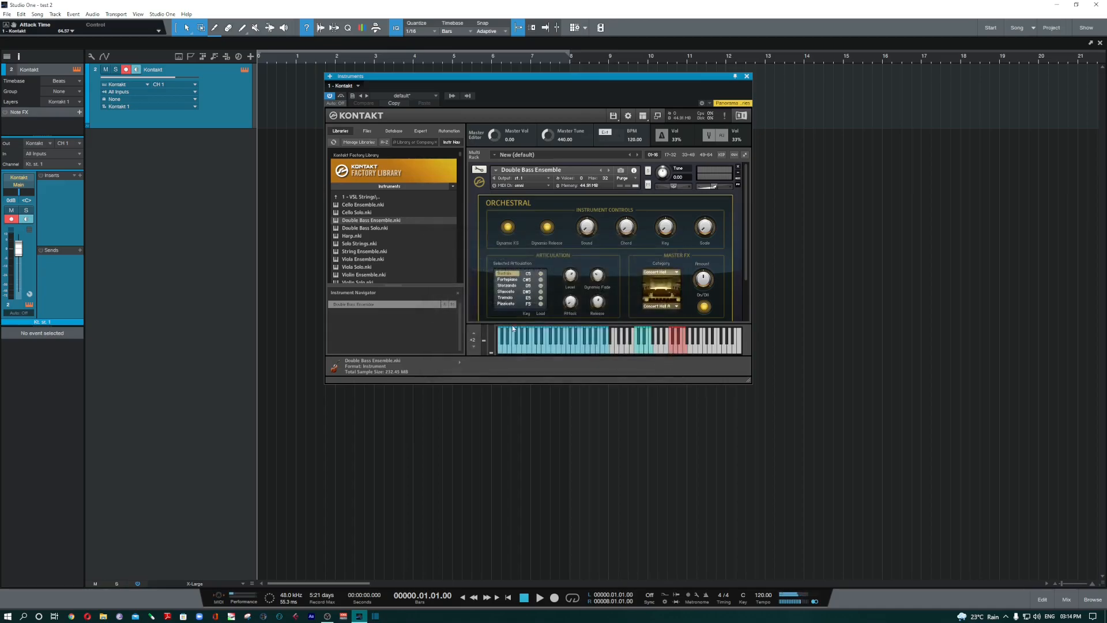
click(738, 167)
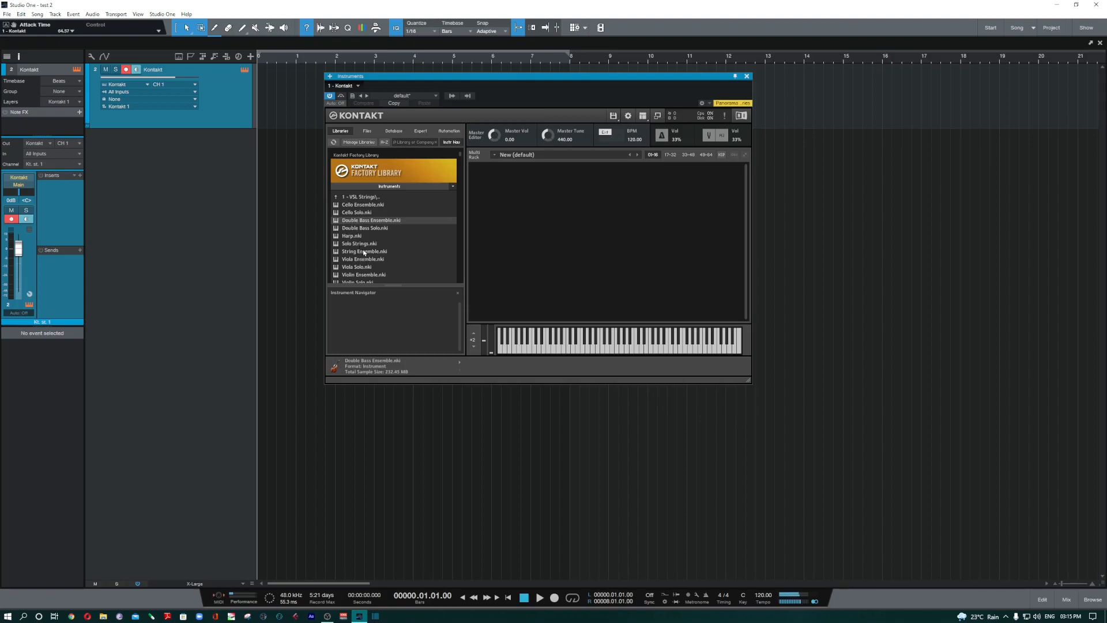
Load String Ensemble into the rack and enable Show mapping and keyswitches on keyboard
drag(370, 250, 644, 255)
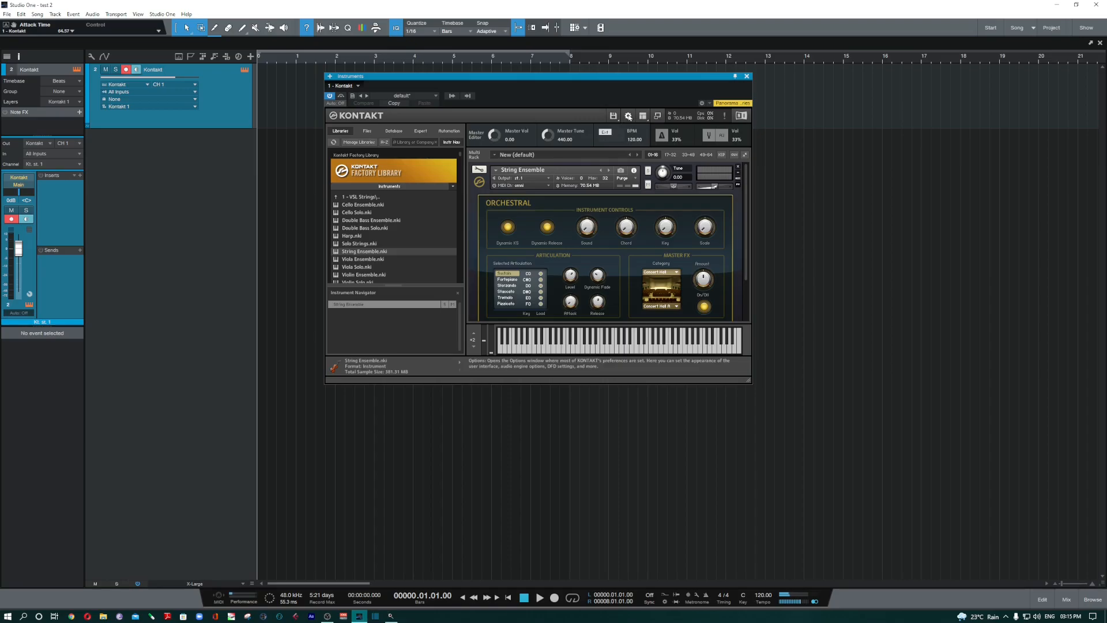
click(629, 117)
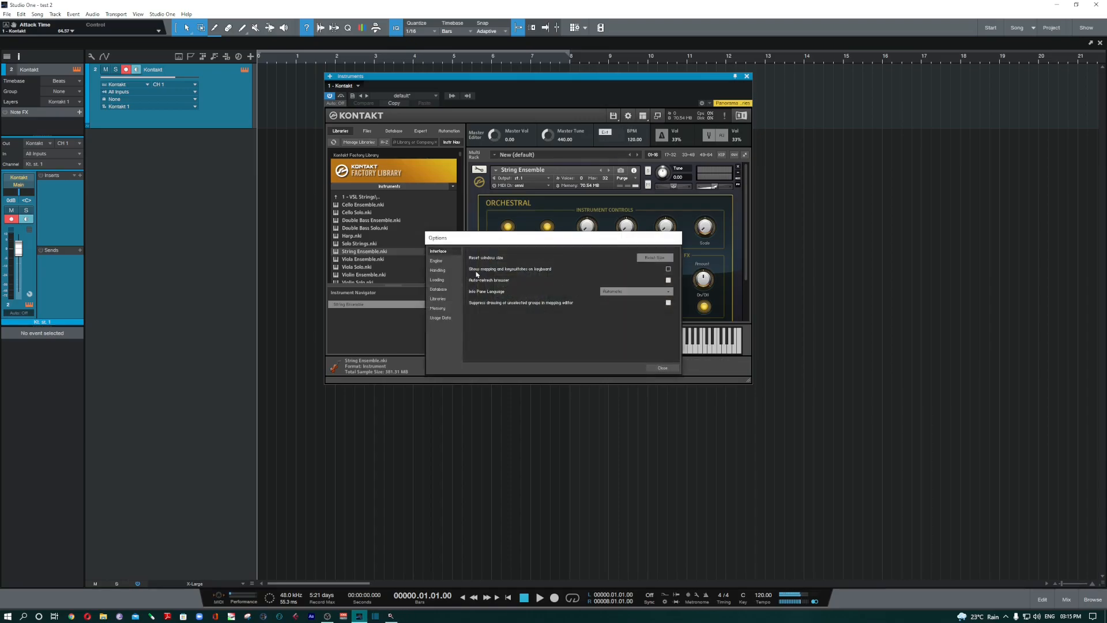
click(668, 269)
click(662, 368)
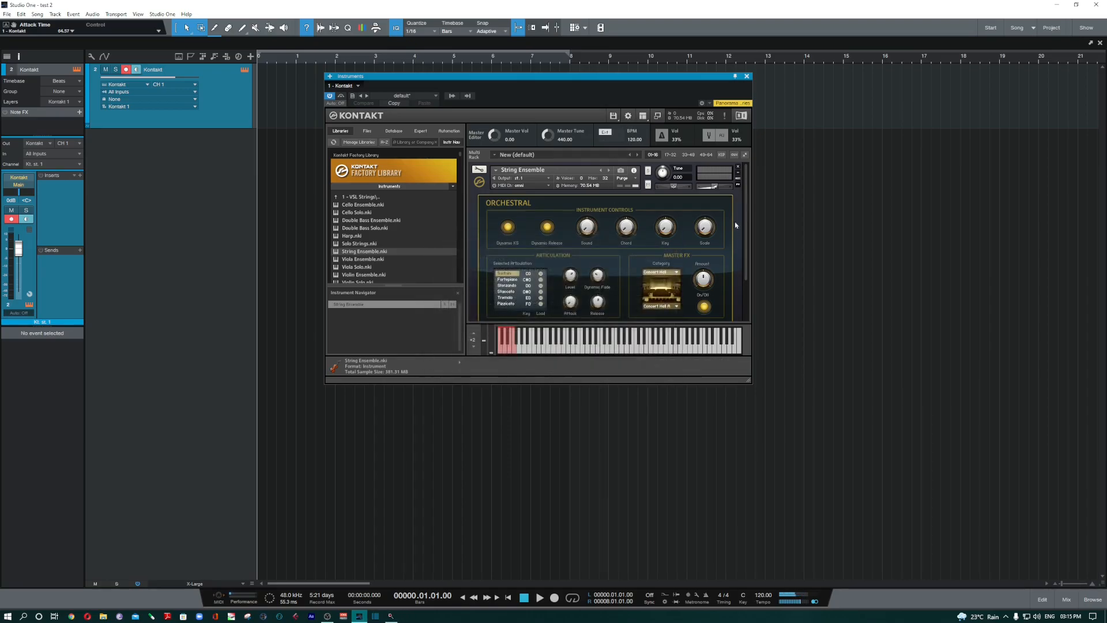
Replace the String Ensemble with Viola Ensemble to view its key mapping, and remove it from the rack
click(739, 169)
drag(337, 261, 560, 241)
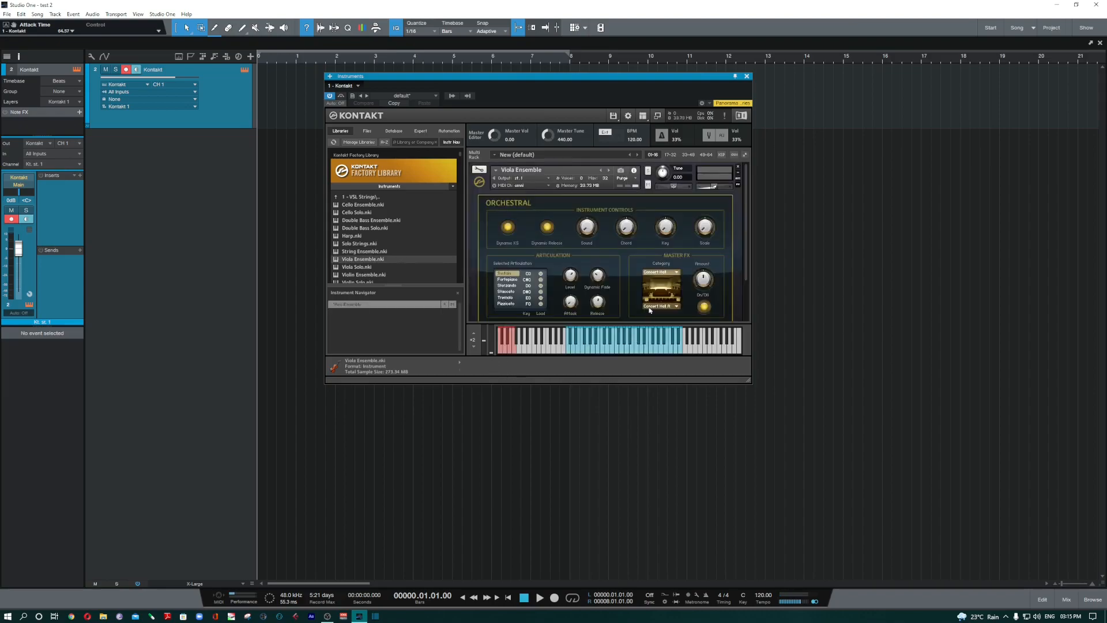
click(738, 168)
Review the Auto-refresh browser option, and manually refresh the library browser while looking through the libraries
click(627, 116)
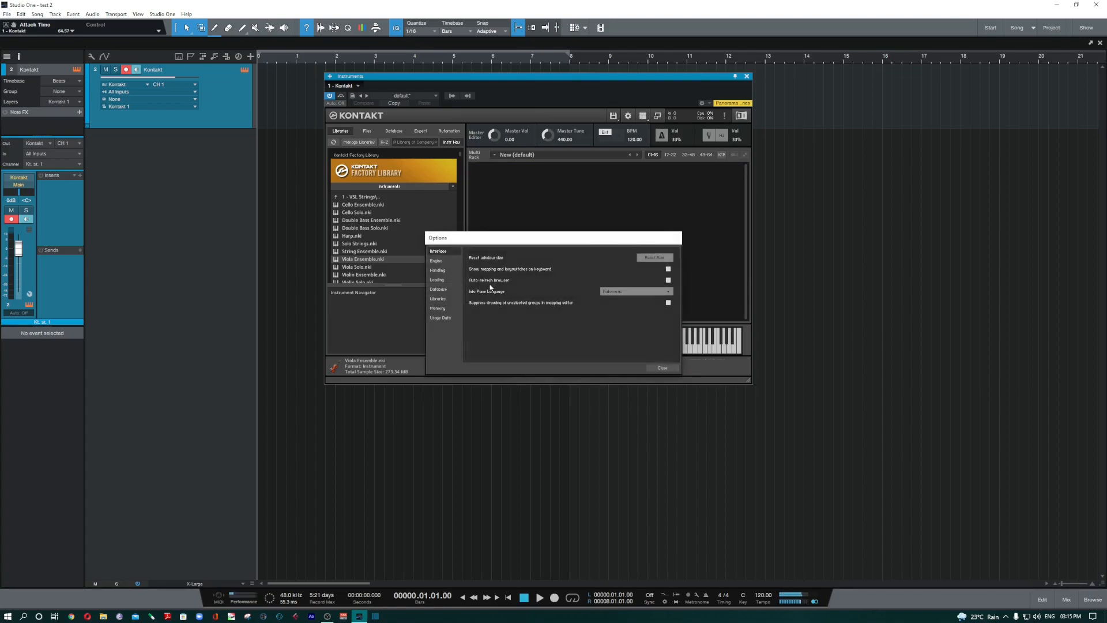
click(662, 368)
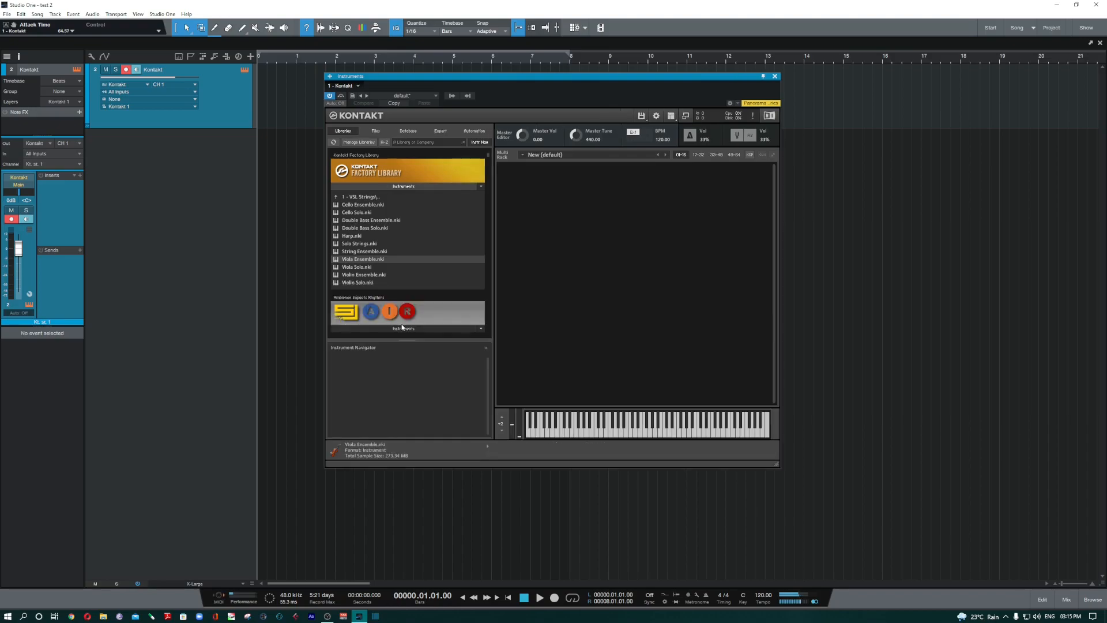
scroll(402, 314, down, 6)
scroll(402, 300, up, 5)
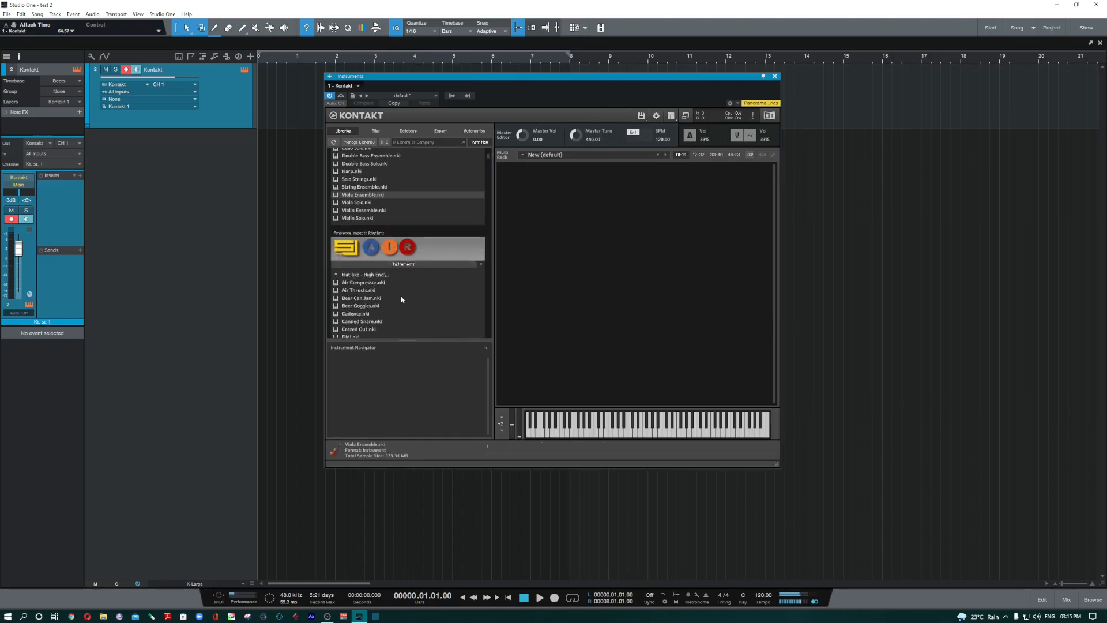
scroll(403, 297, down, 3)
scroll(404, 295, down, 1)
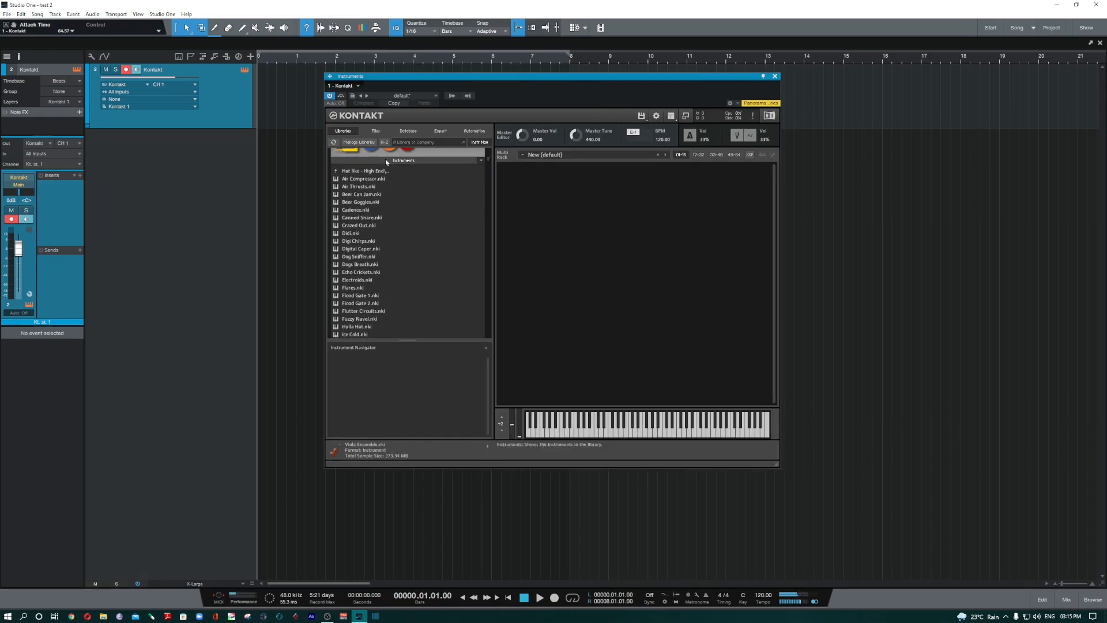
click(334, 143)
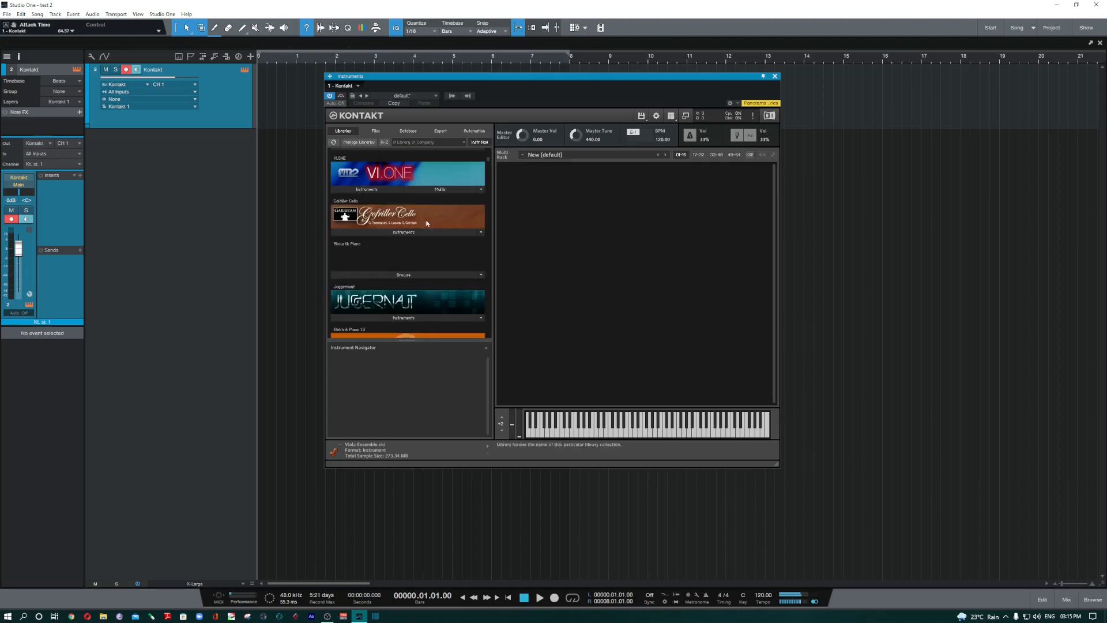
scroll(405, 281, down, 3)
scroll(404, 281, up, 4)
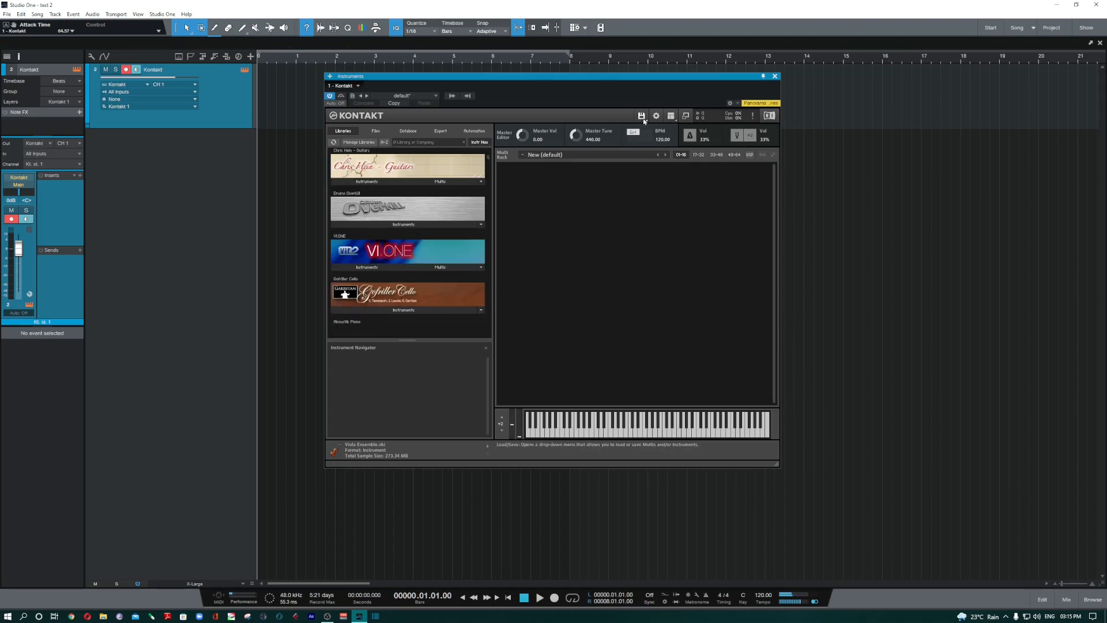
Examine the language choices for the Info Pane in the interface settings and keep Automatic
click(655, 117)
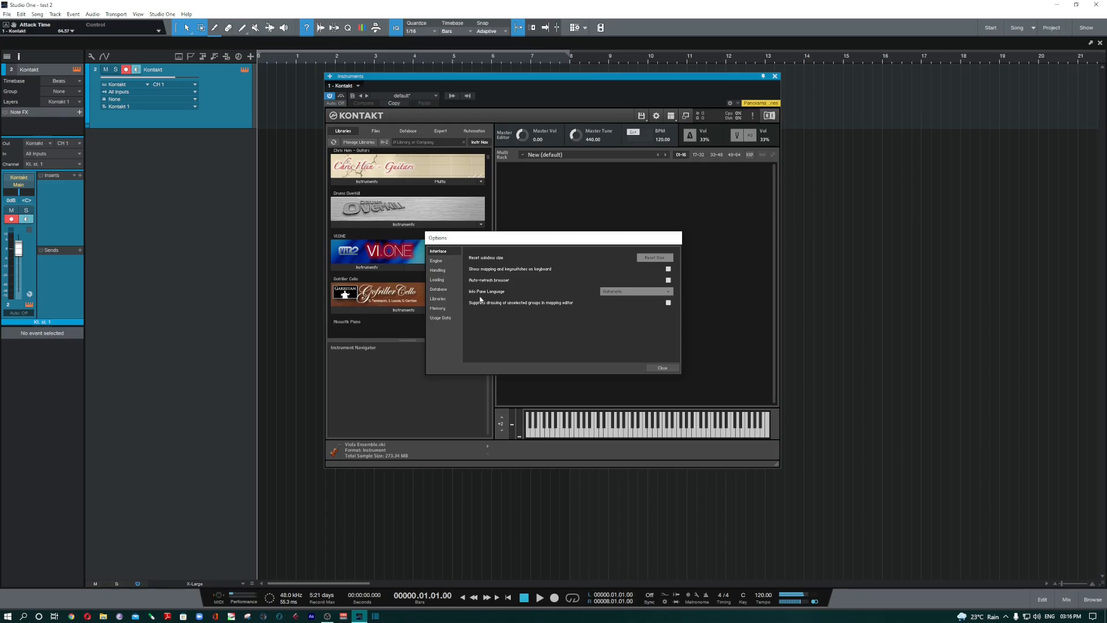
click(634, 293)
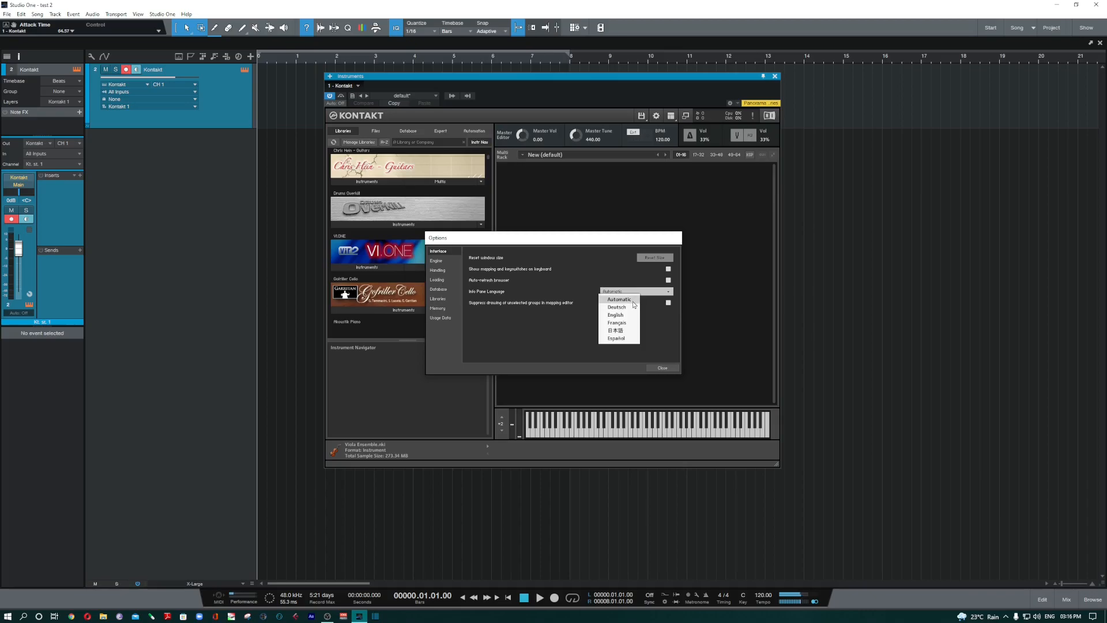
click(662, 320)
click(659, 367)
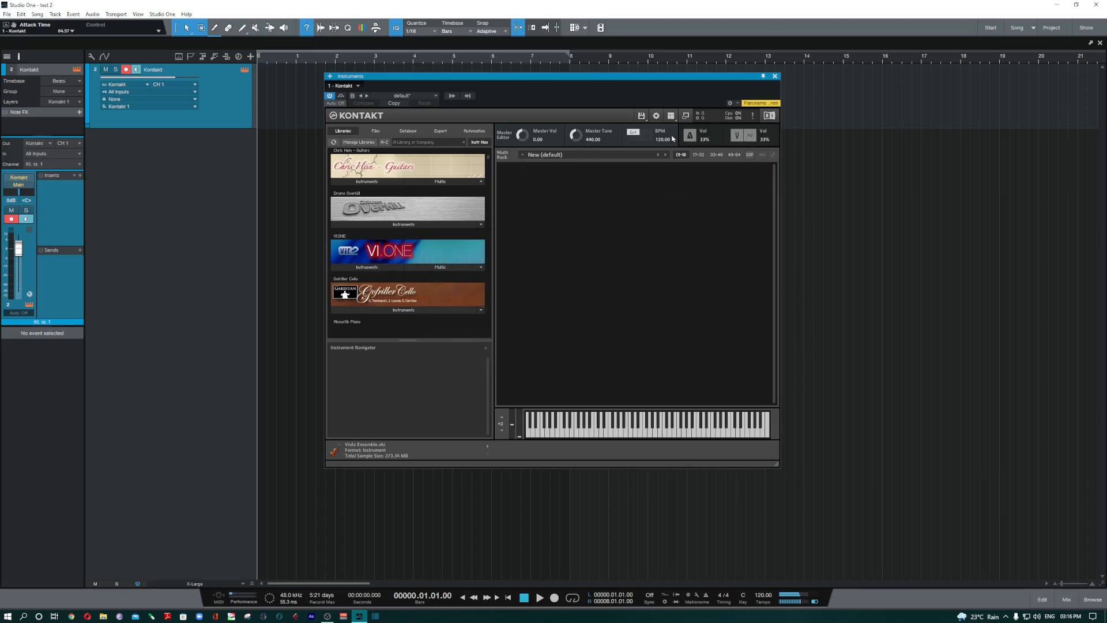
Review the workspace areas that can be shown, such as Info, and revisit the Info Pane Language choices in the Options
click(671, 117)
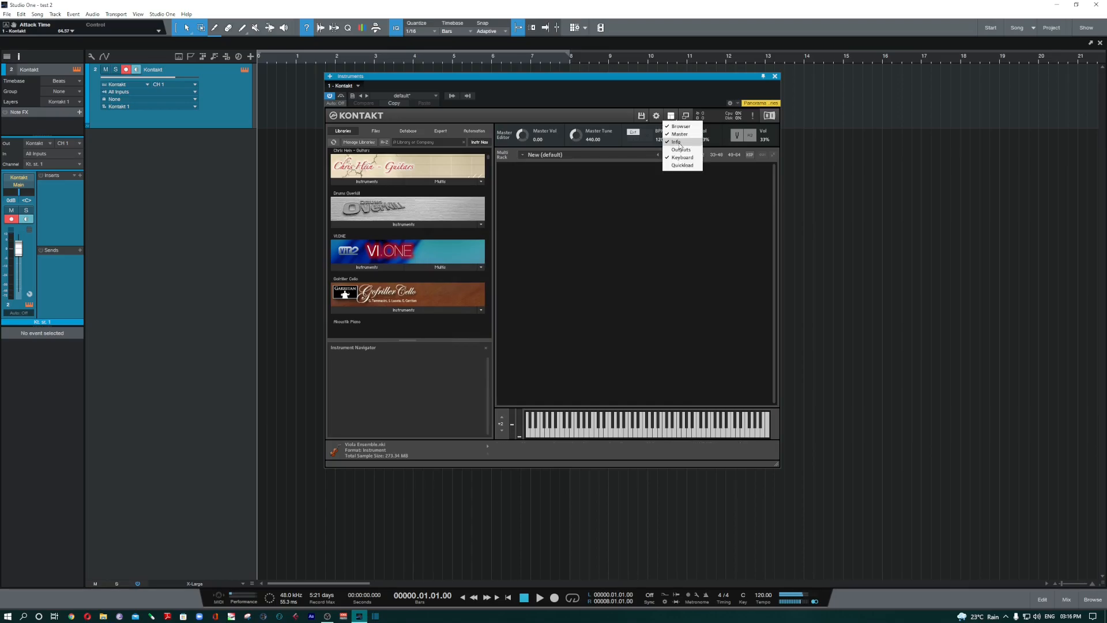
click(655, 151)
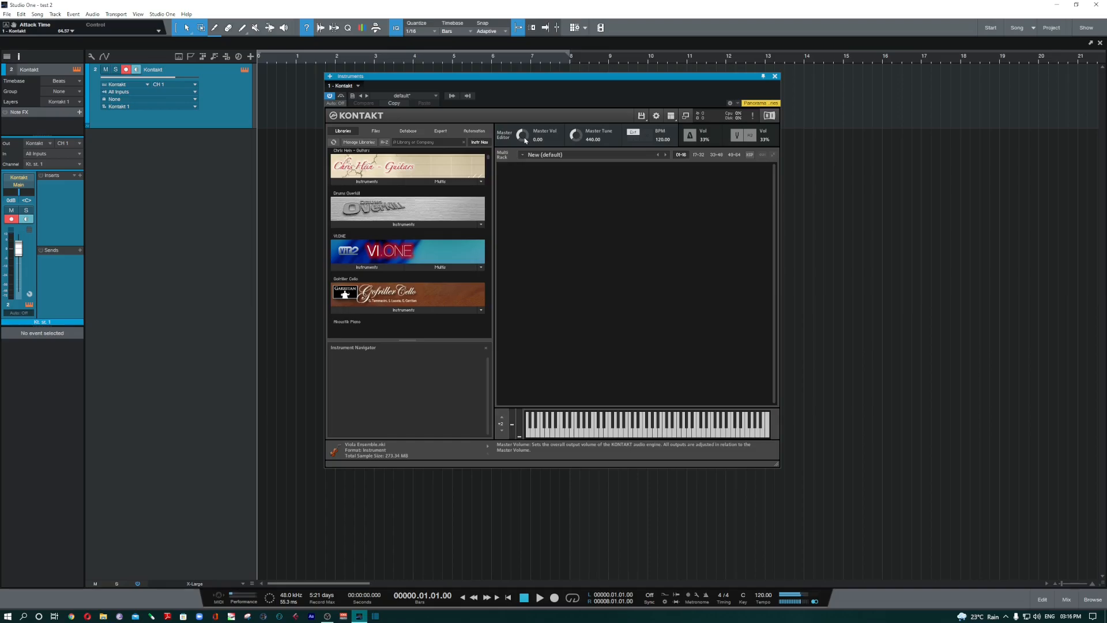
click(655, 115)
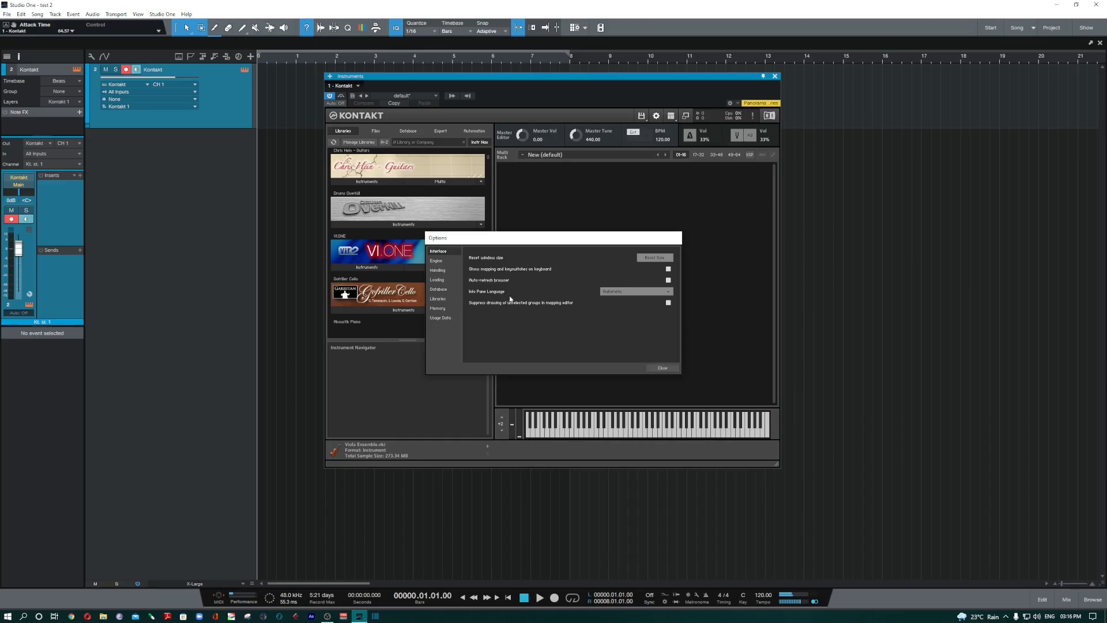
click(634, 291)
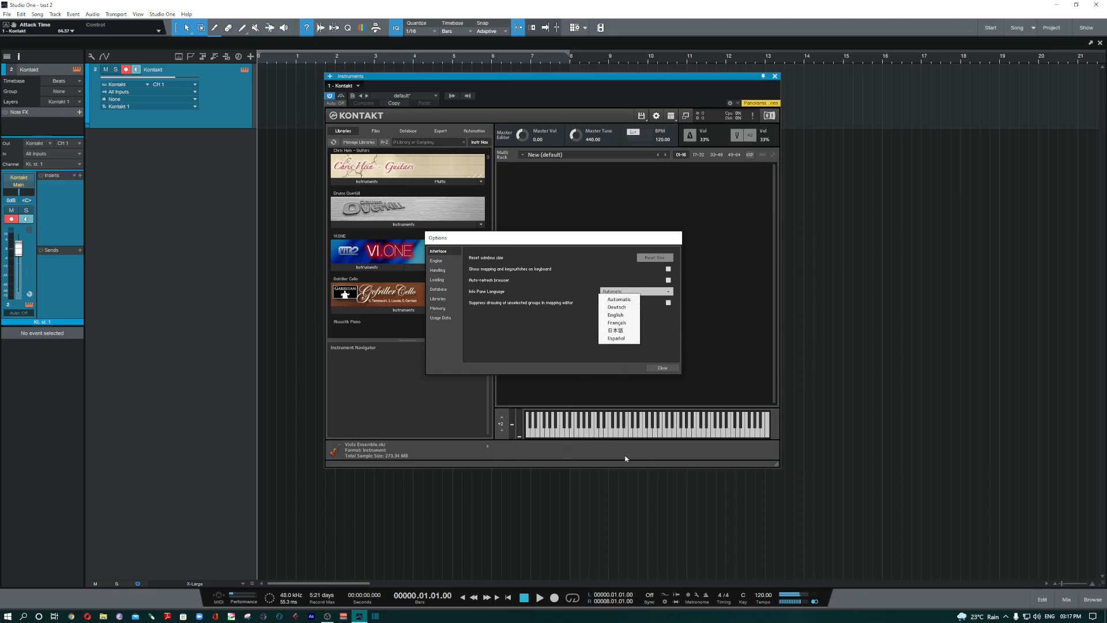
click(594, 269)
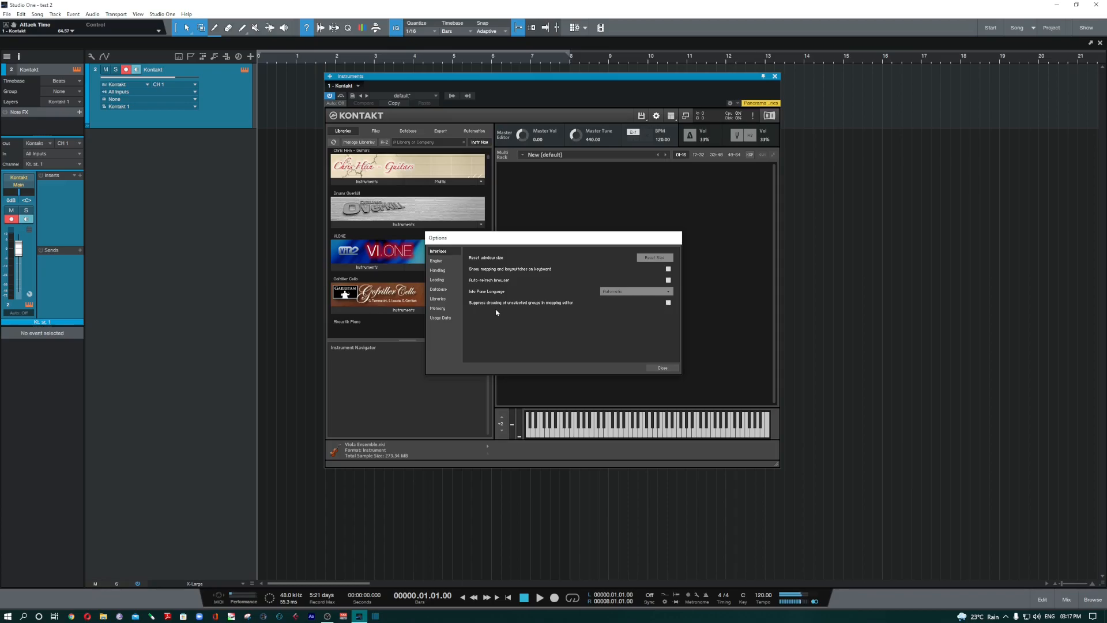
Move the Options dialog aside and set the engine's default volume for new instruments to -6dB
drag(583, 241, 659, 199)
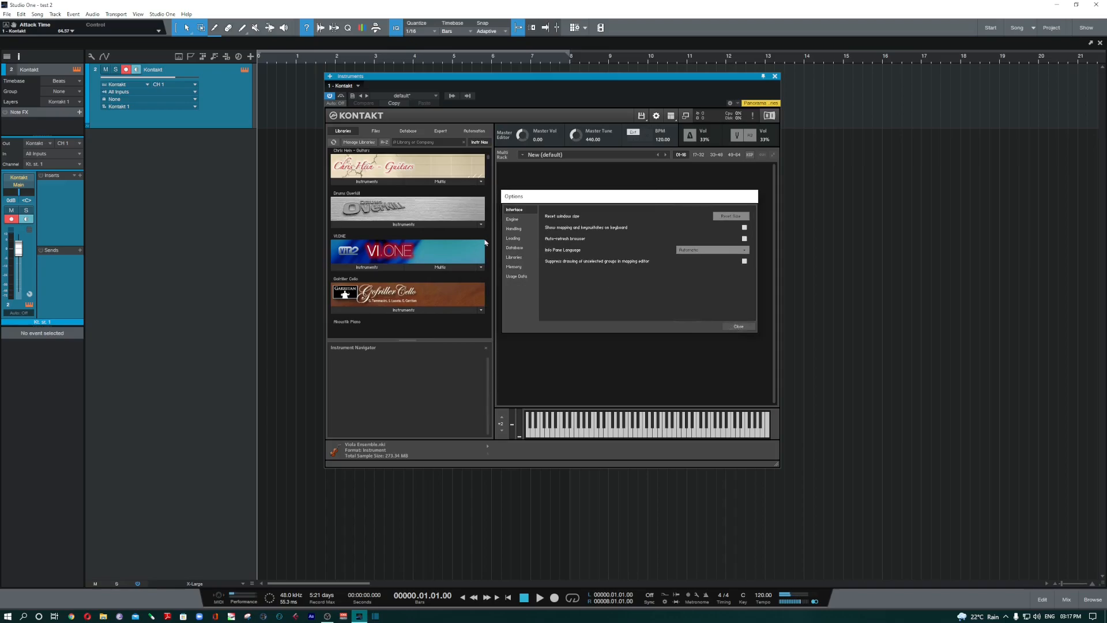
click(512, 220)
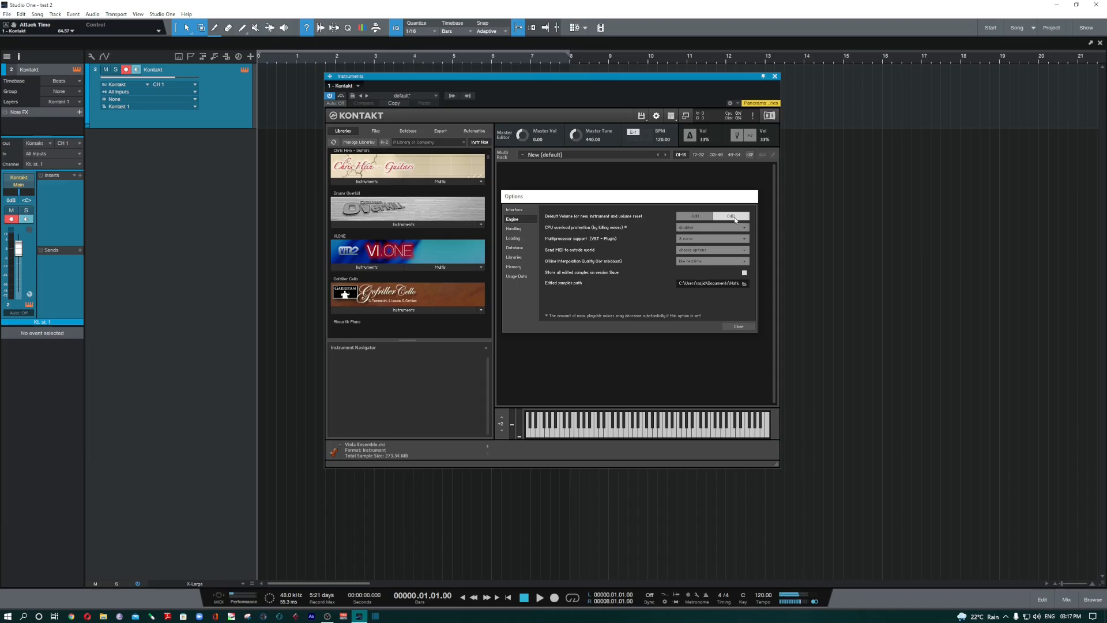
click(697, 217)
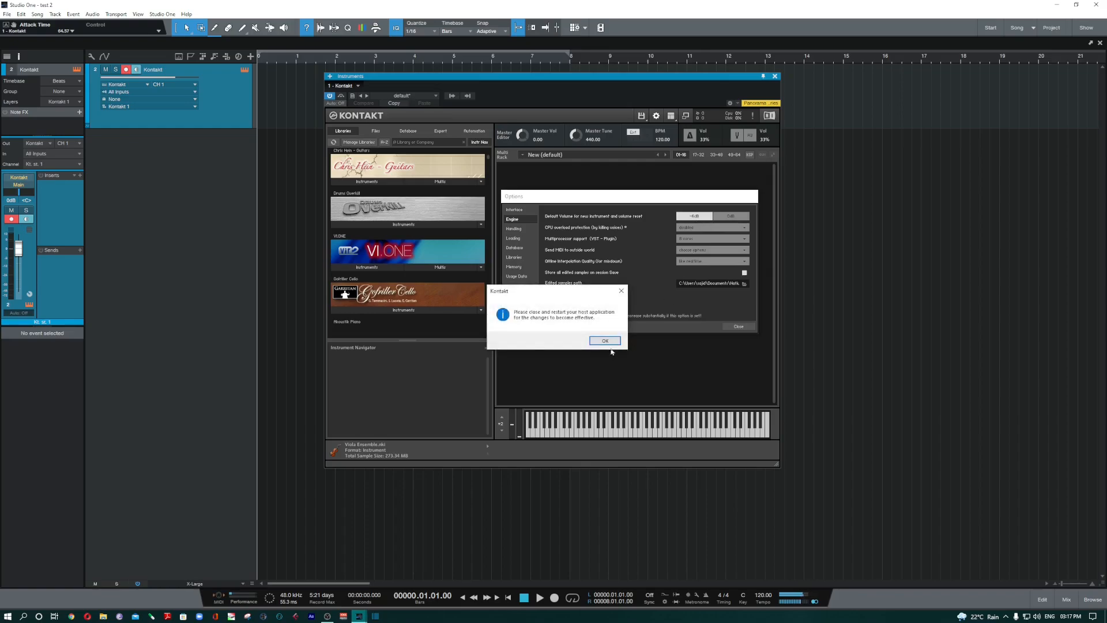
click(603, 341)
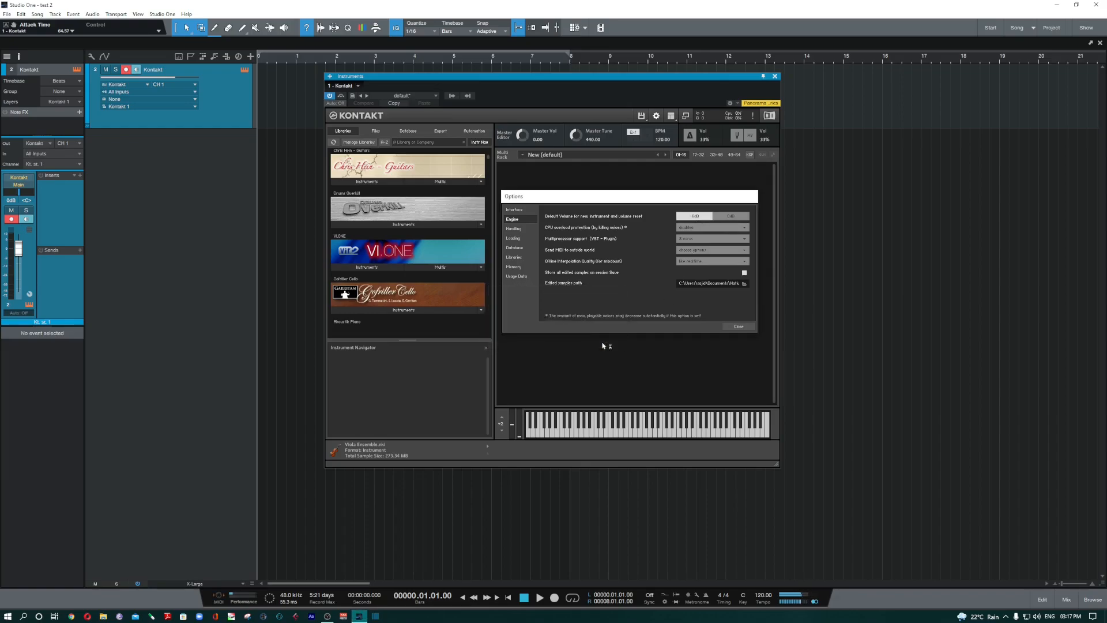
click(742, 328)
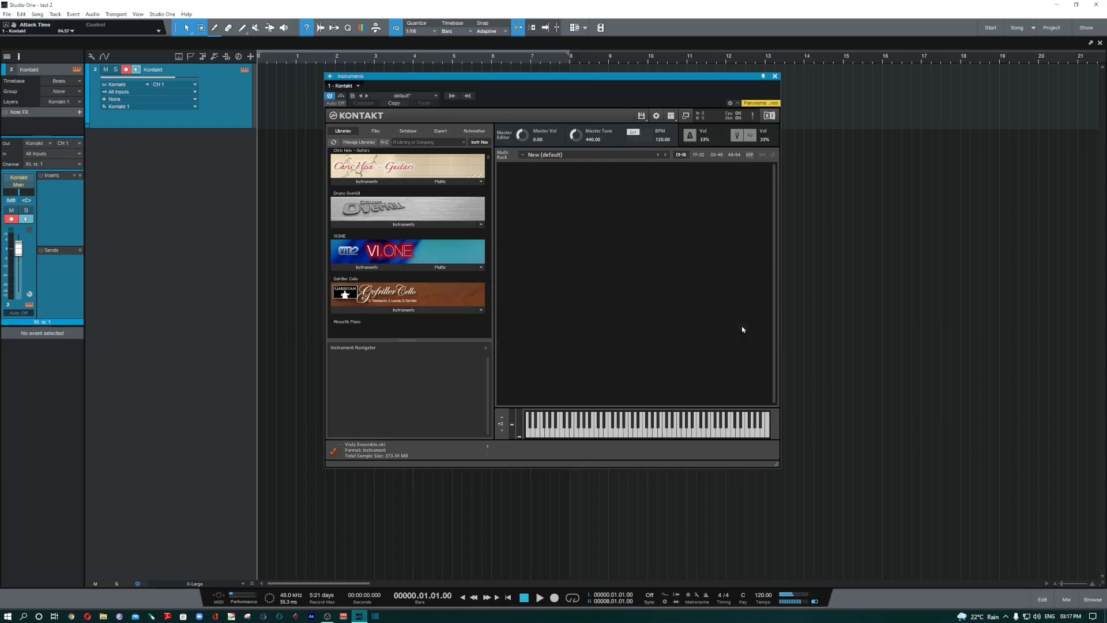
Load Cello Solo.nki from the Kontakt Factory Library into the rack and check its instrument volume
scroll(369, 322, down, 4)
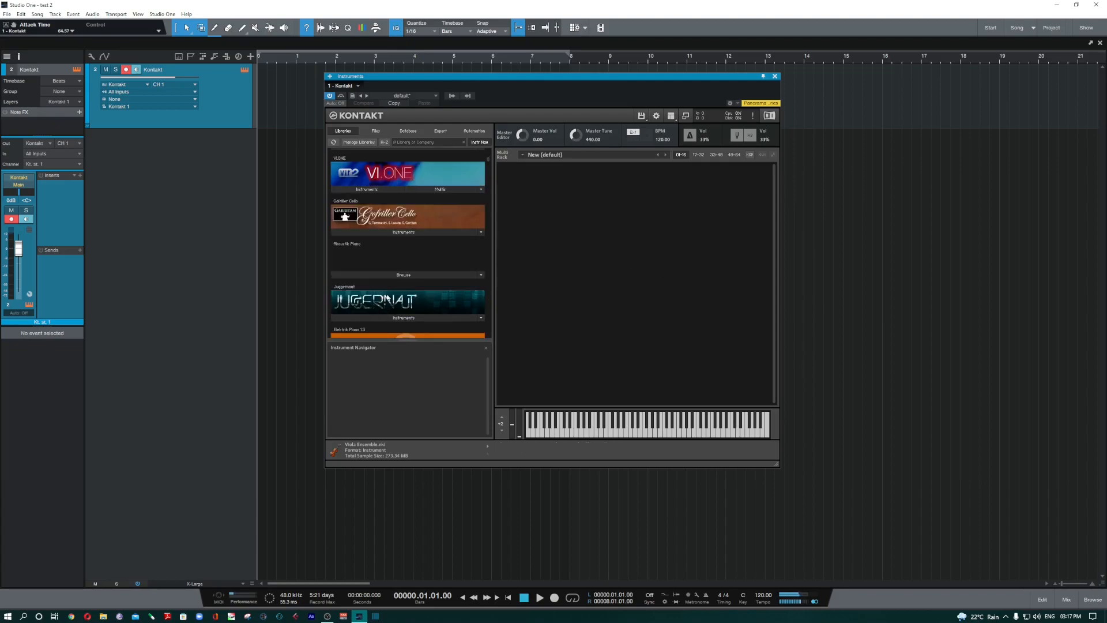
scroll(380, 305, up, 5)
scroll(388, 293, up, 3)
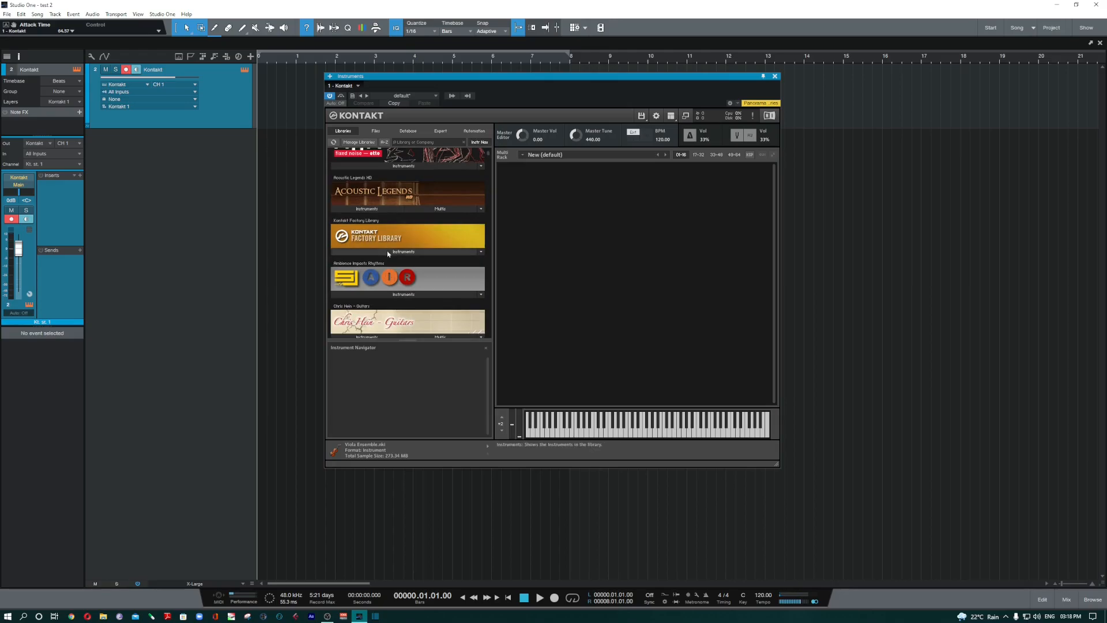
click(404, 252)
drag(357, 265, 641, 264)
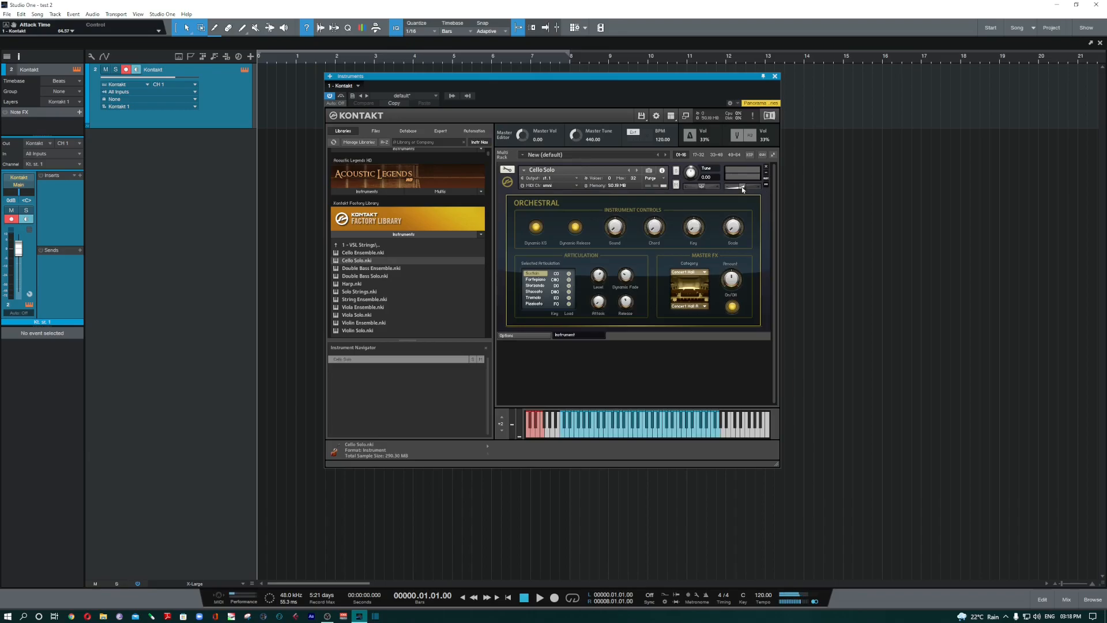
drag(743, 188, 743, 190)
drag(742, 189, 742, 189)
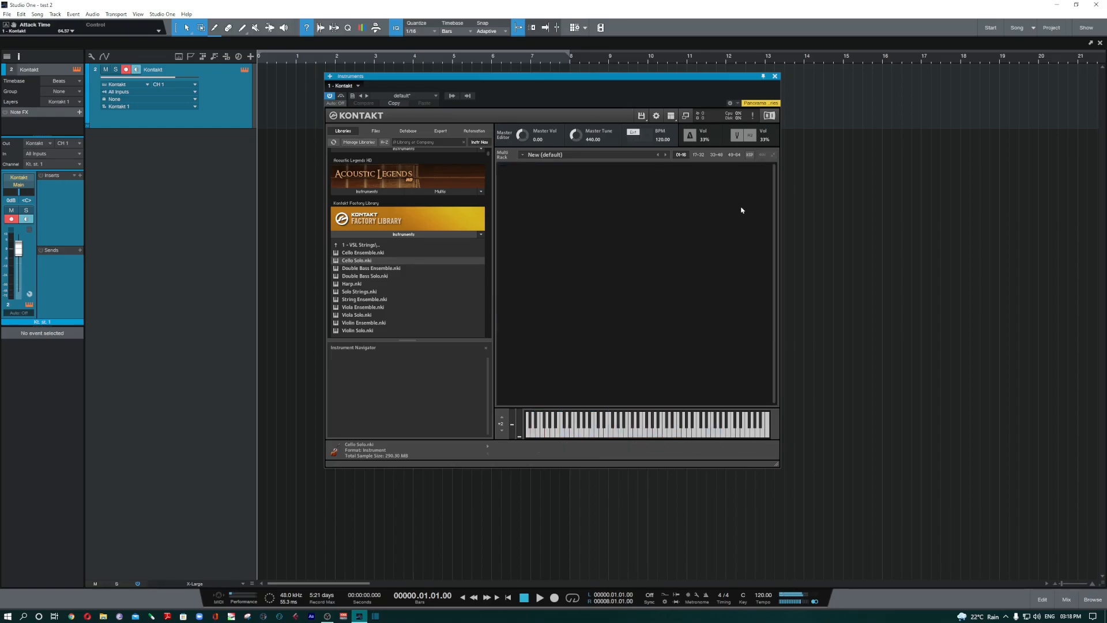
Set the engine's default volume for new instruments and volume reset to 0dB in the Options
click(656, 116)
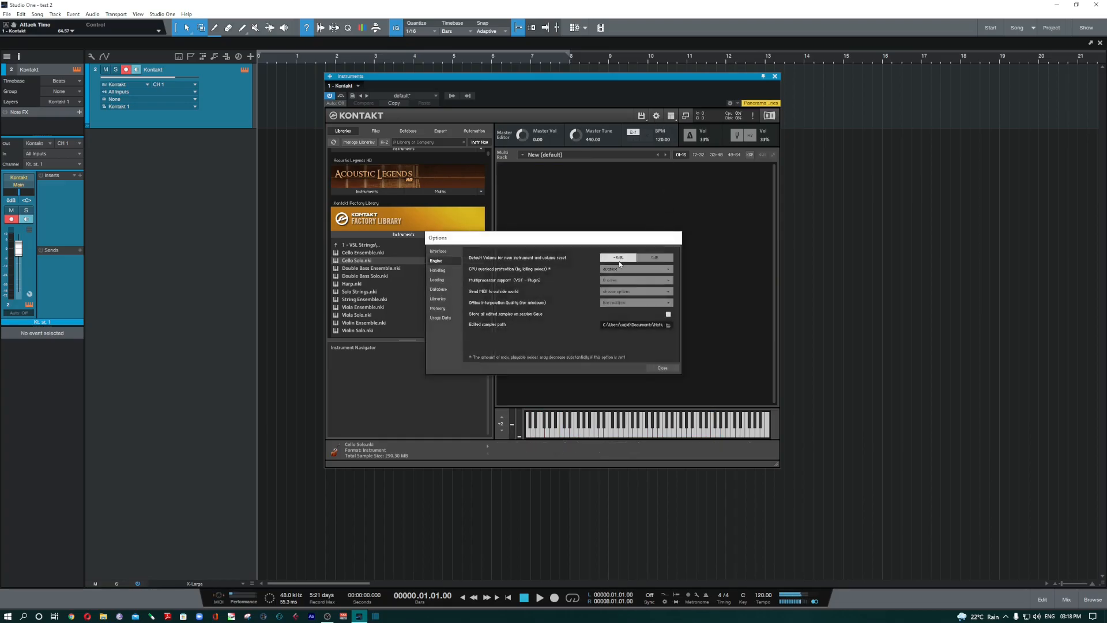
click(654, 257)
click(604, 340)
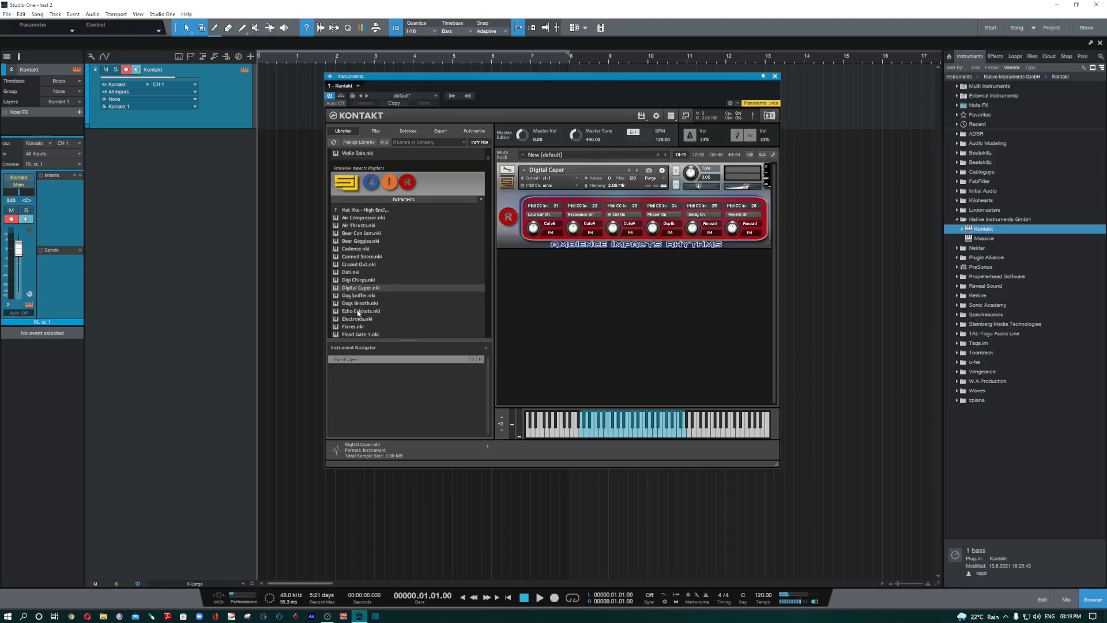
Load Echo Crickets.nki from Ambience Impacts Rhythms, check its instrument volume, and remove it from the rack
click(360, 311)
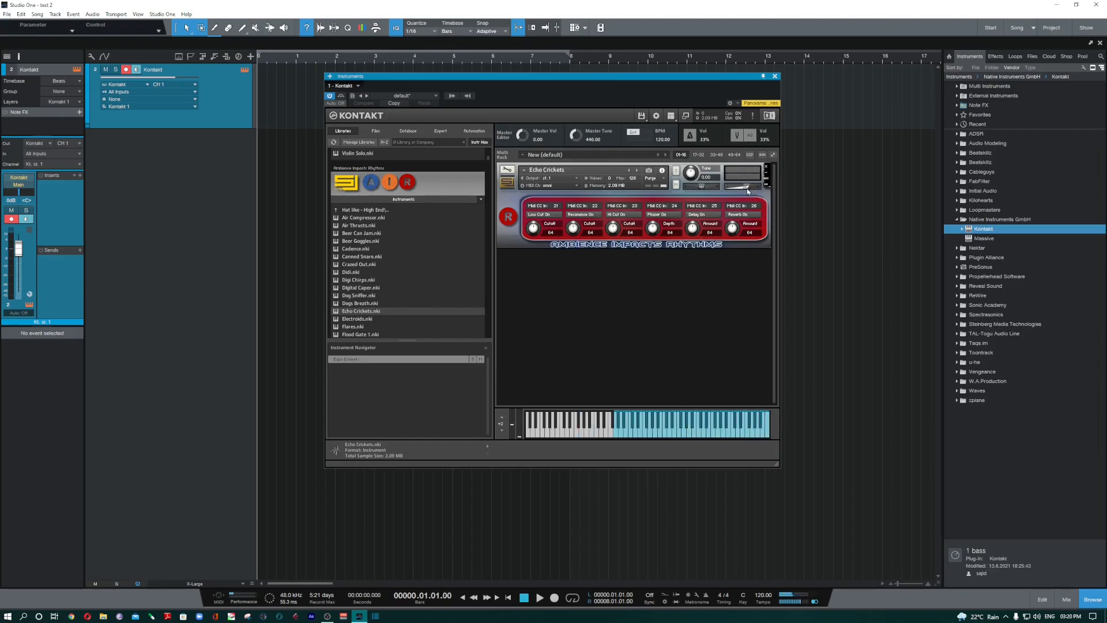
mouse_move(747, 190)
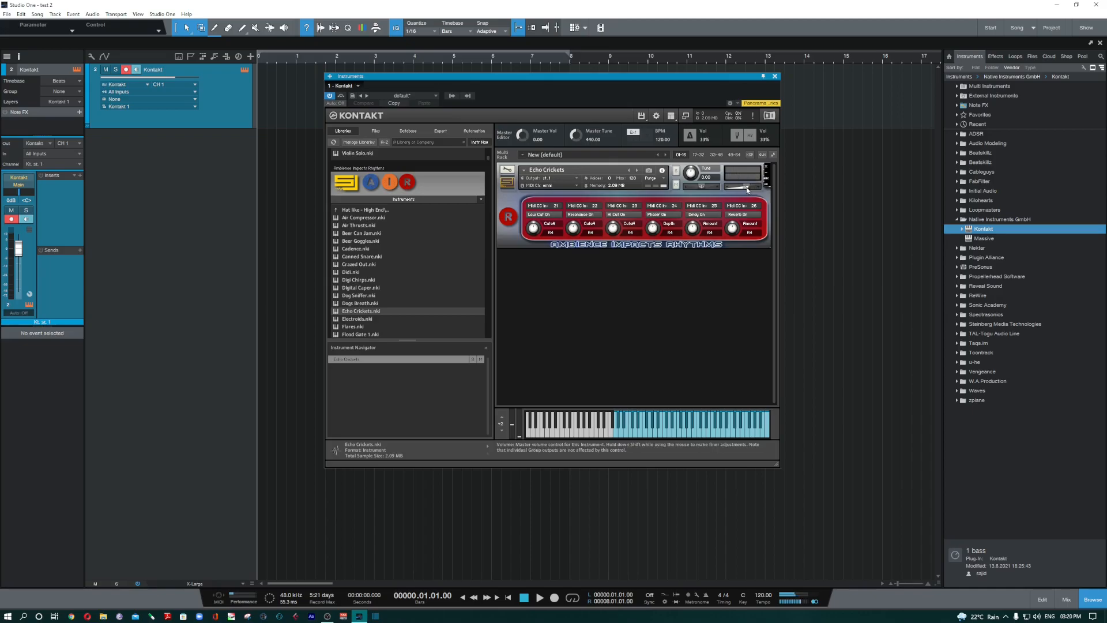
click(767, 169)
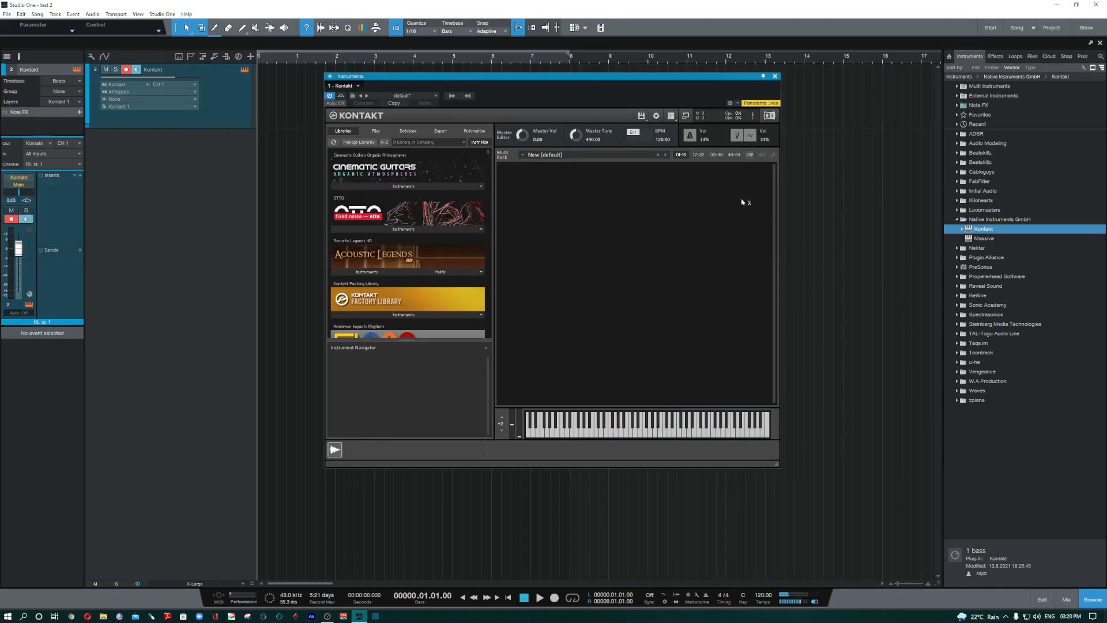
Review the CPU overload protection choices in the engine settings and close the Options
click(656, 116)
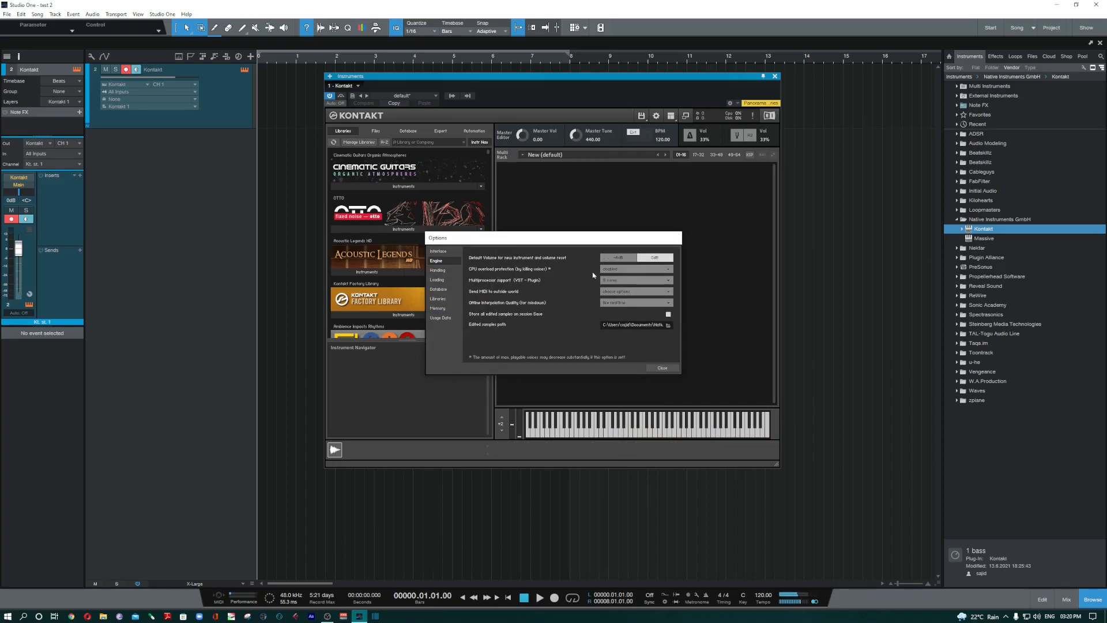
click(631, 269)
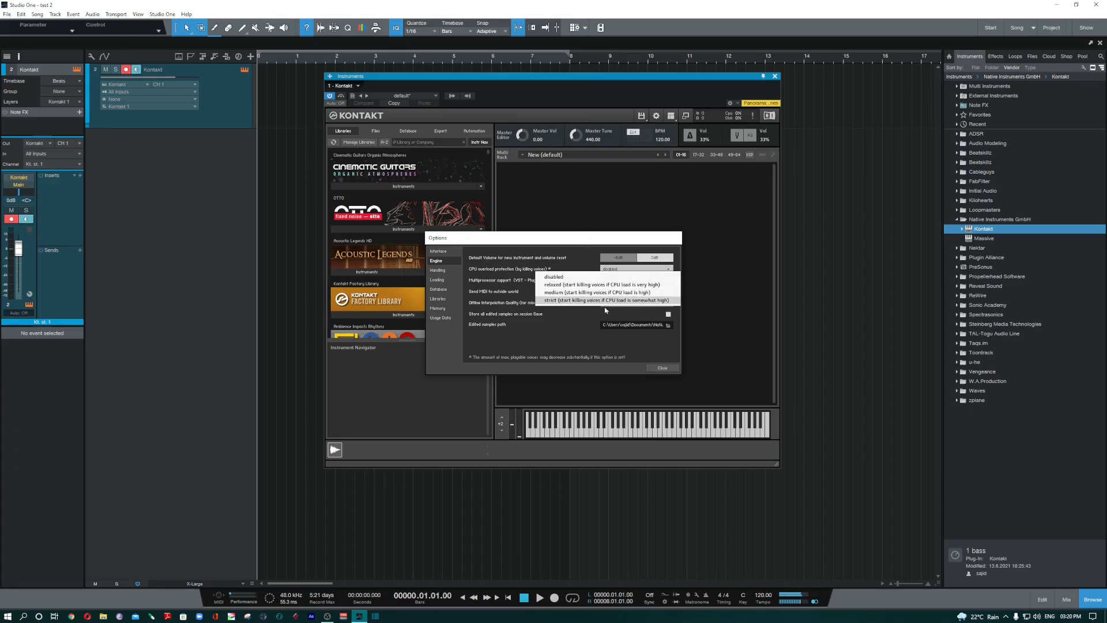
click(497, 270)
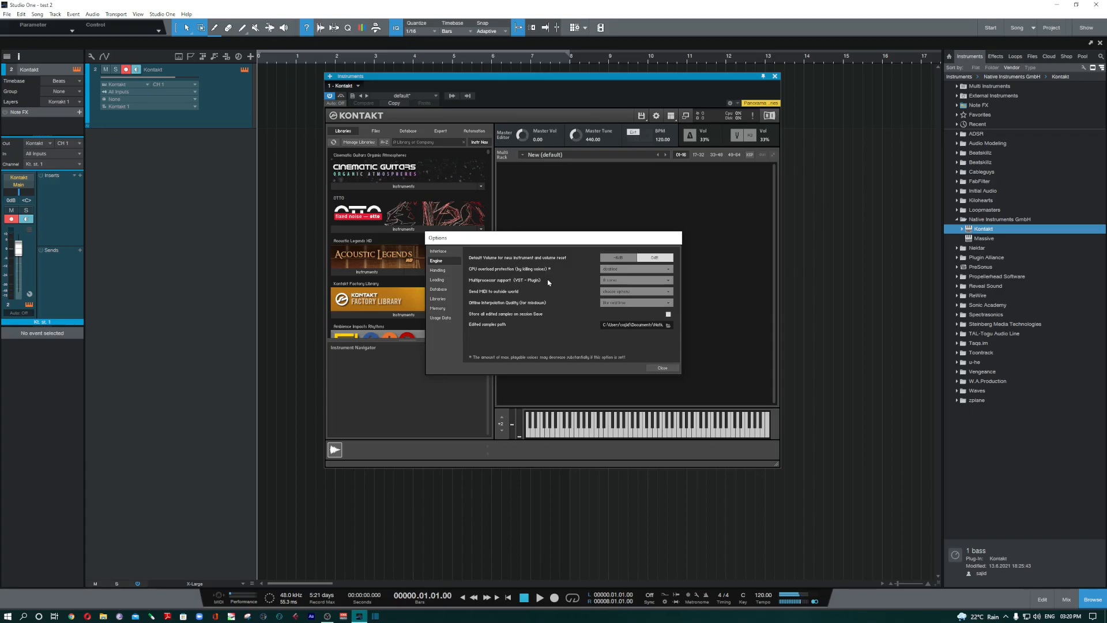
click(634, 269)
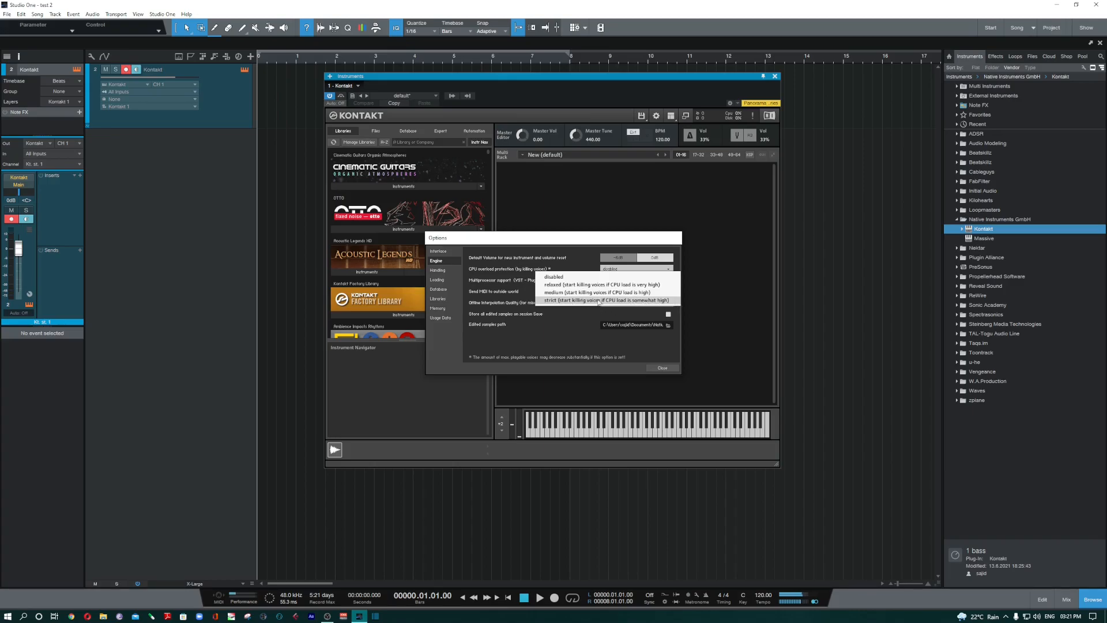
click(588, 254)
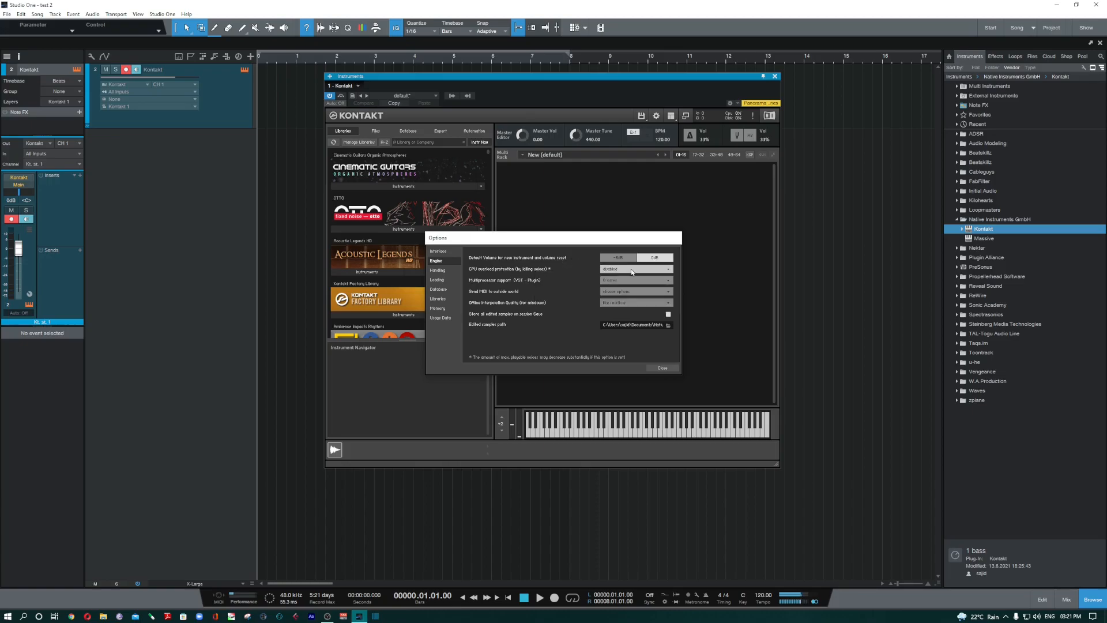
click(663, 368)
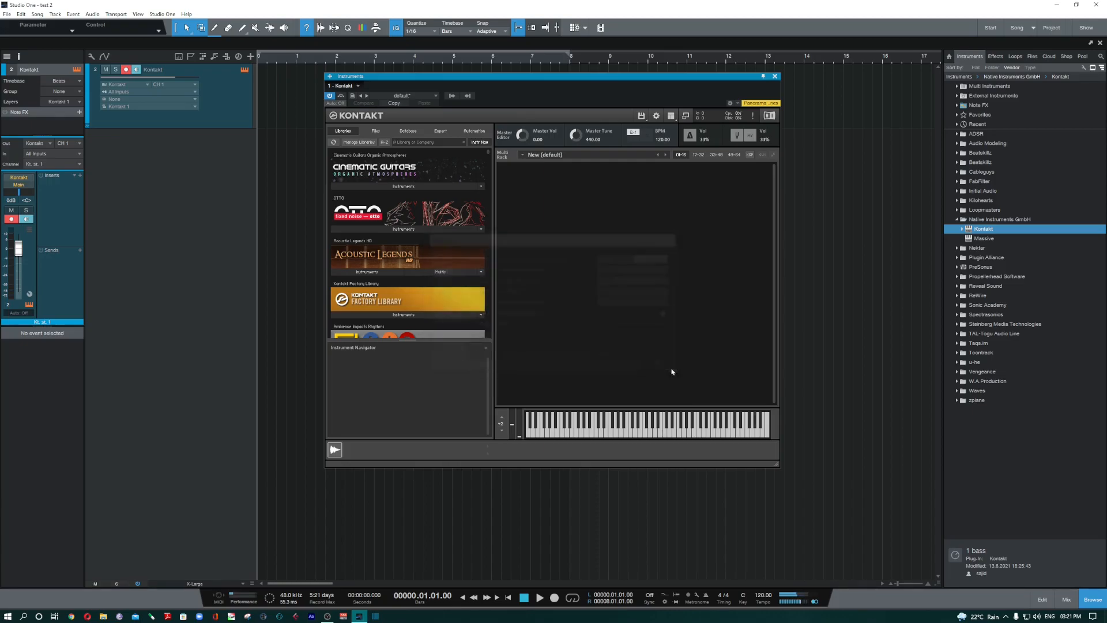
Load String Ensemble.nki from the Kontakt Factory Library's instruments into the rack
click(451, 317)
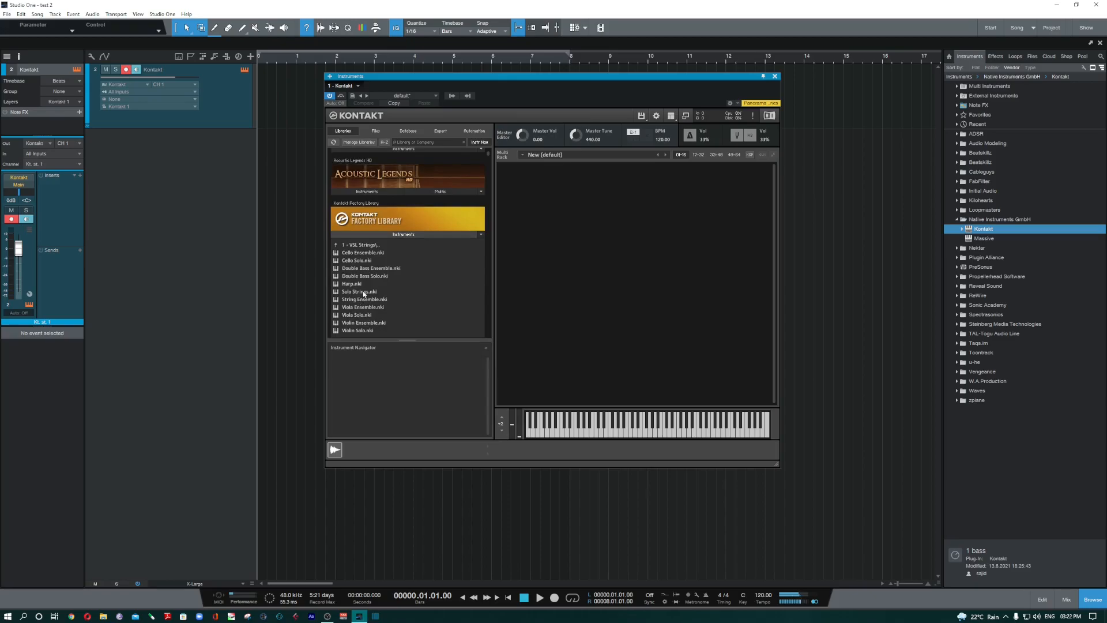
click(364, 292)
double_click(367, 299)
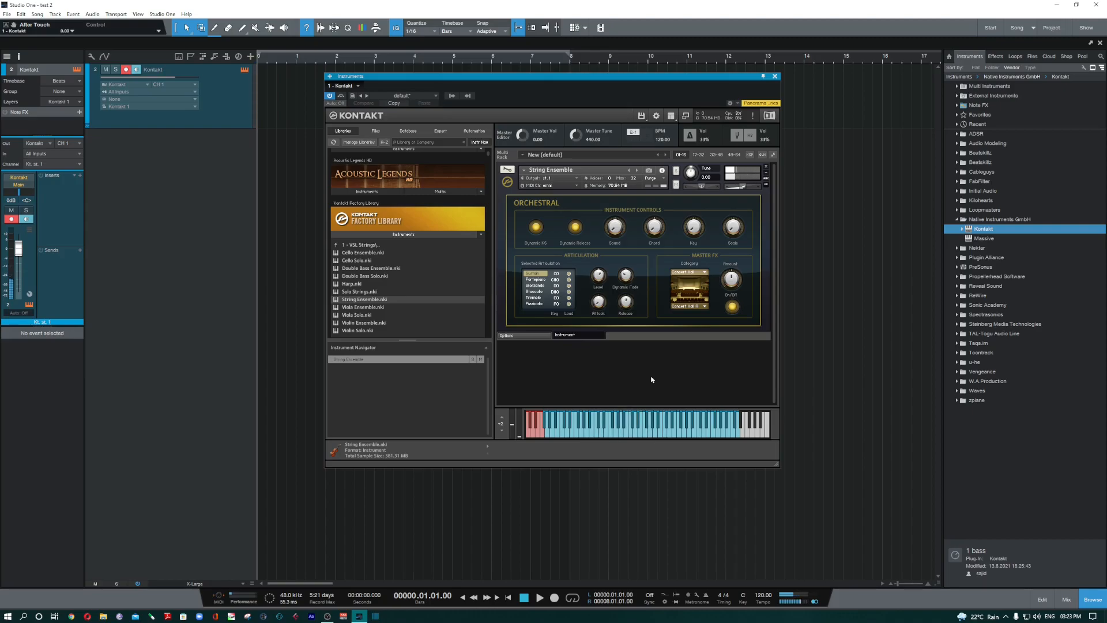
Revisit the engine's CPU overload protection levels, relaxed, medium and strict, with String Ensemble loaded
click(656, 116)
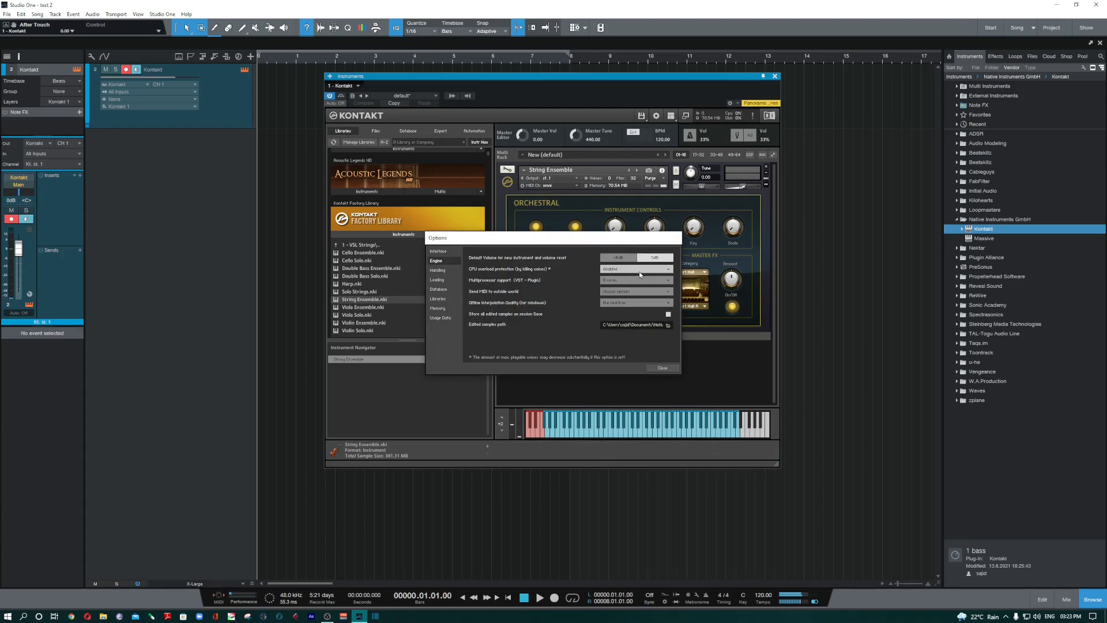
click(638, 270)
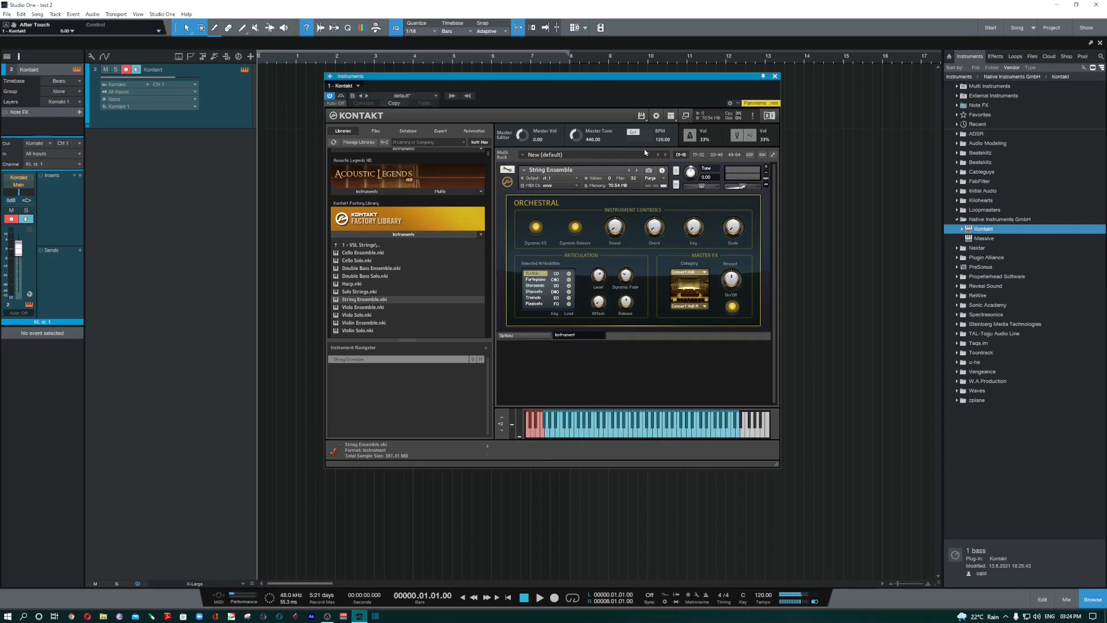
click(656, 115)
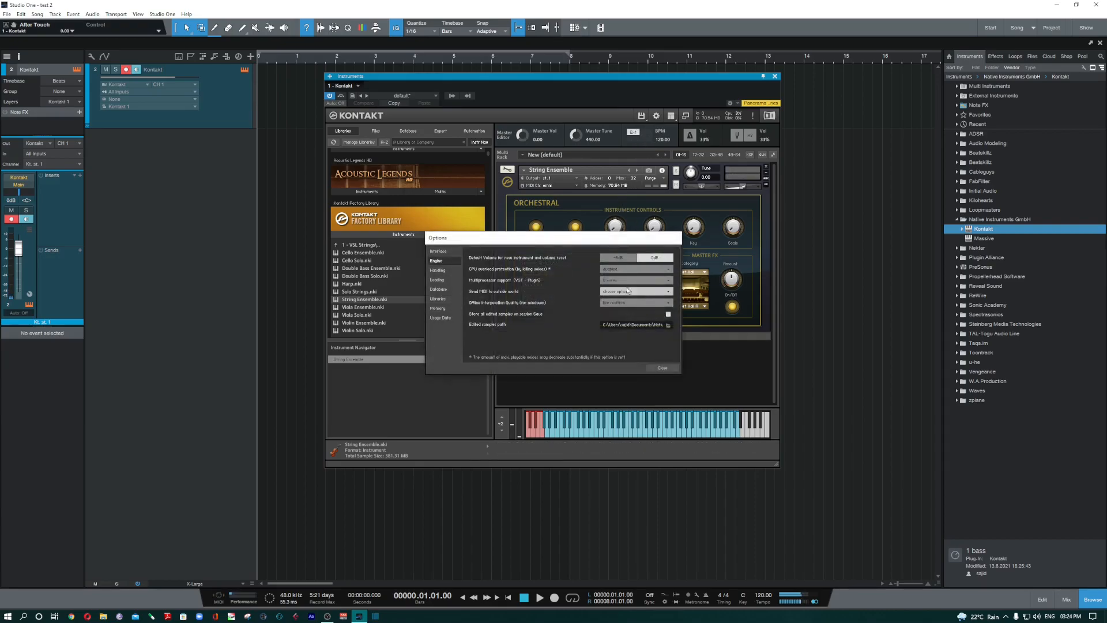
click(640, 269)
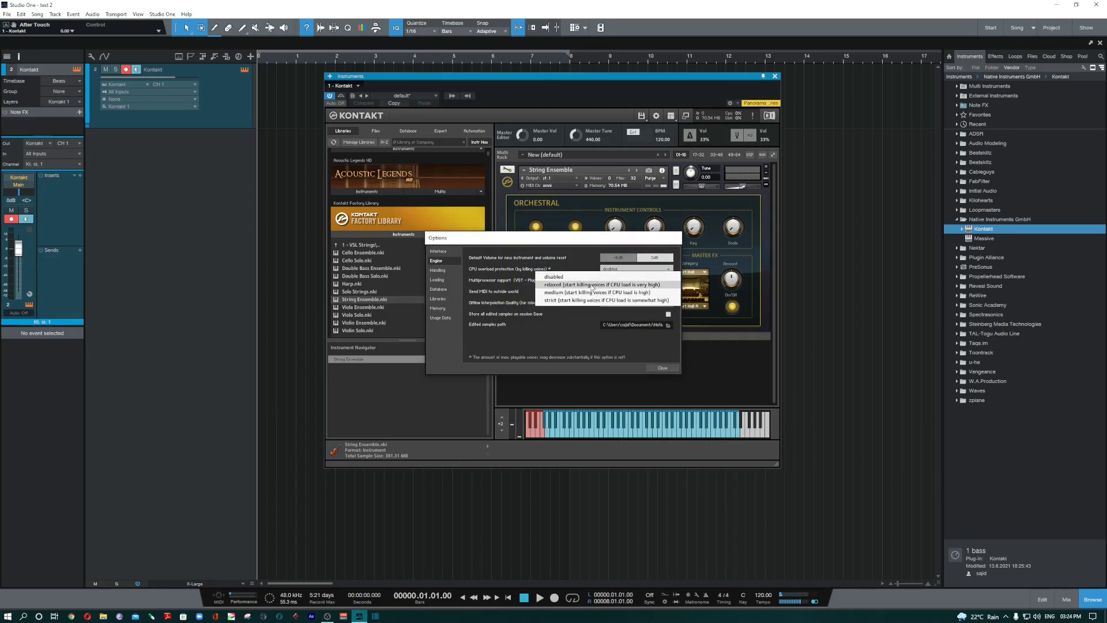
click(495, 275)
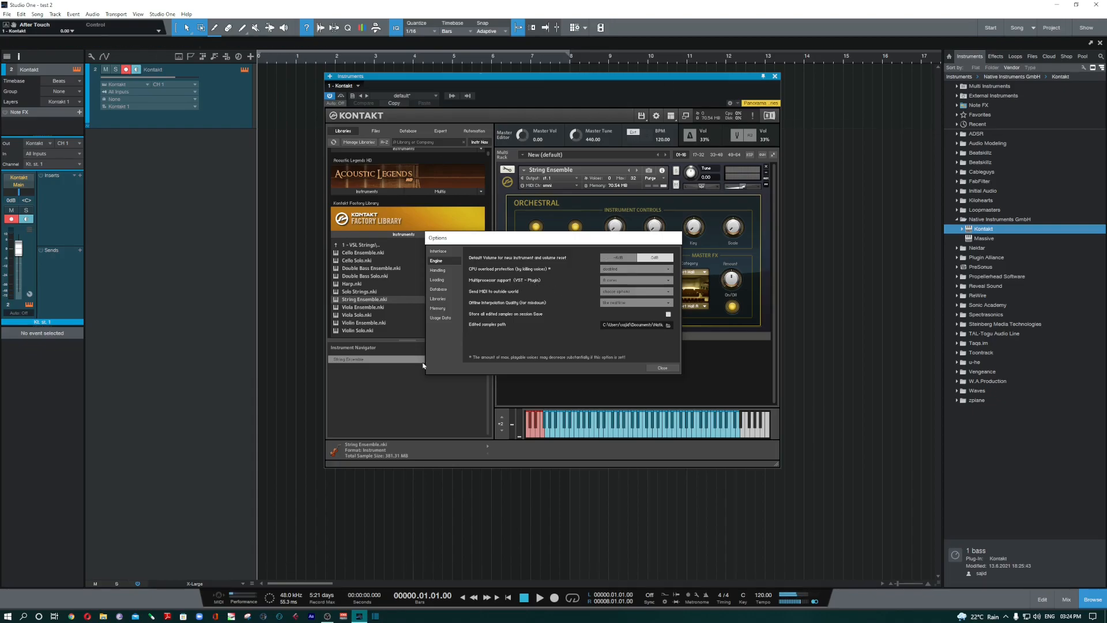
Go through the multiprocessor support choices for the VST plug-in and select 8 cores
click(615, 282)
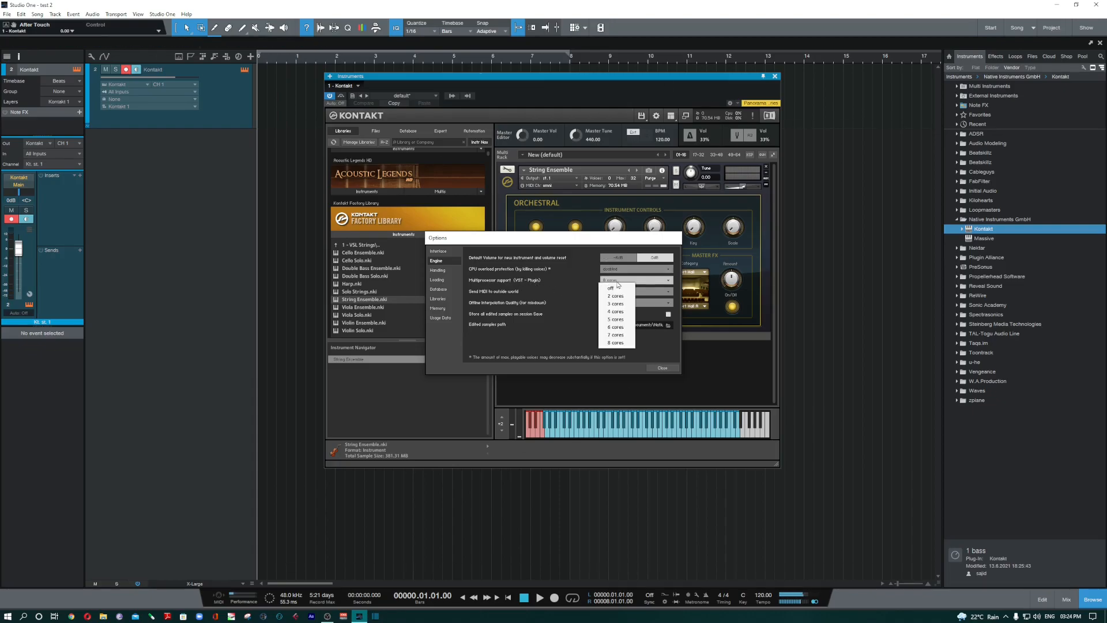
click(622, 330)
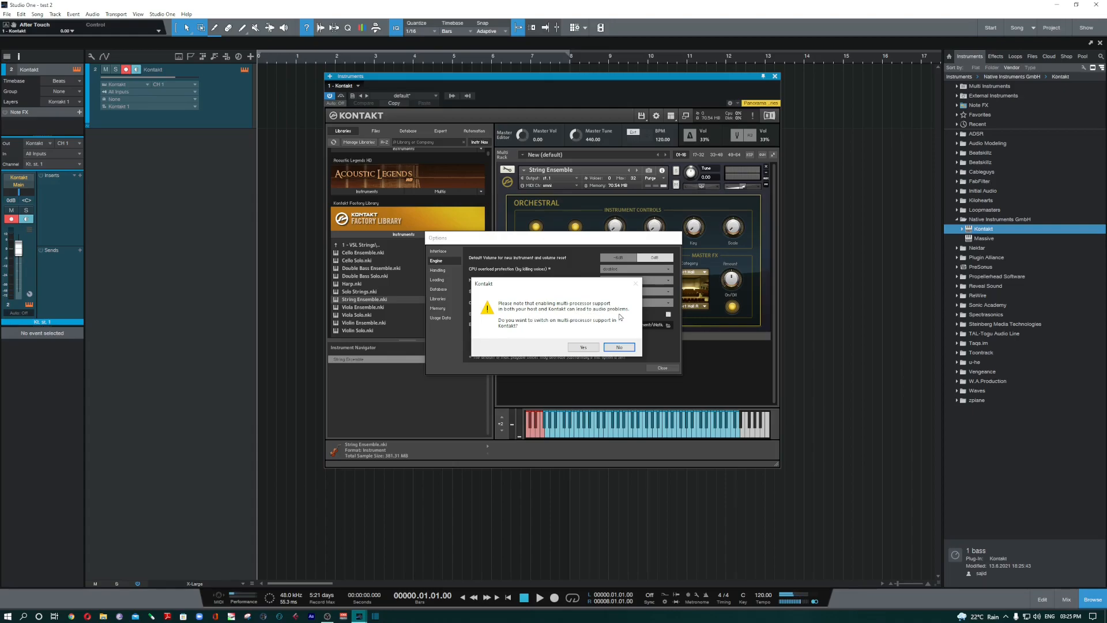
key(Return)
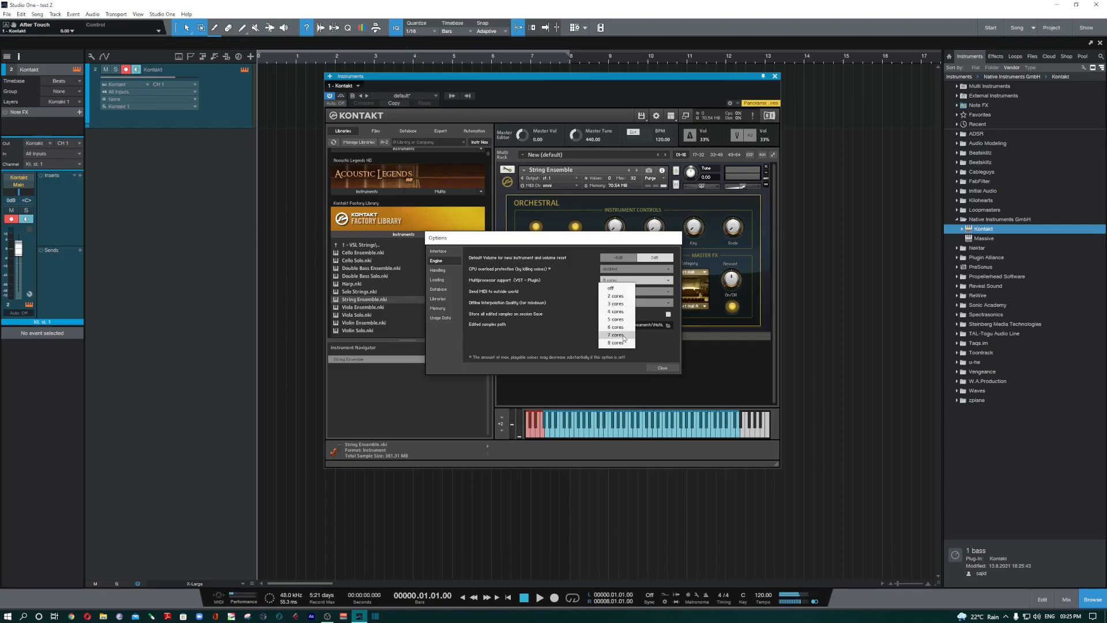
click(616, 342)
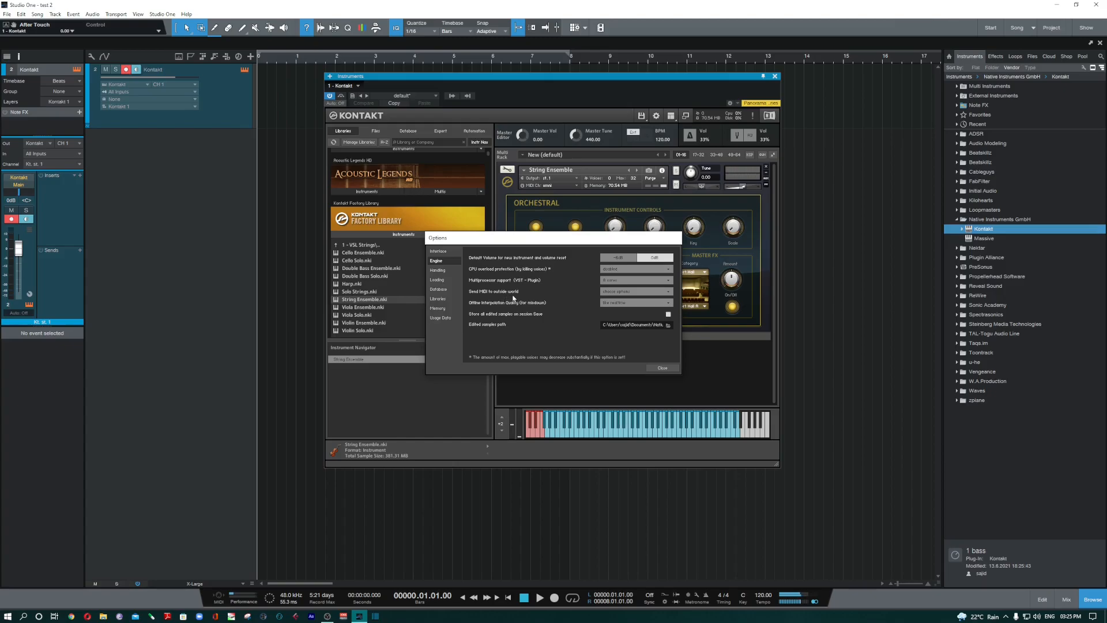
Review the Send MIDI to outside world options, and set the offline interpolation quality to same as realtime
click(637, 291)
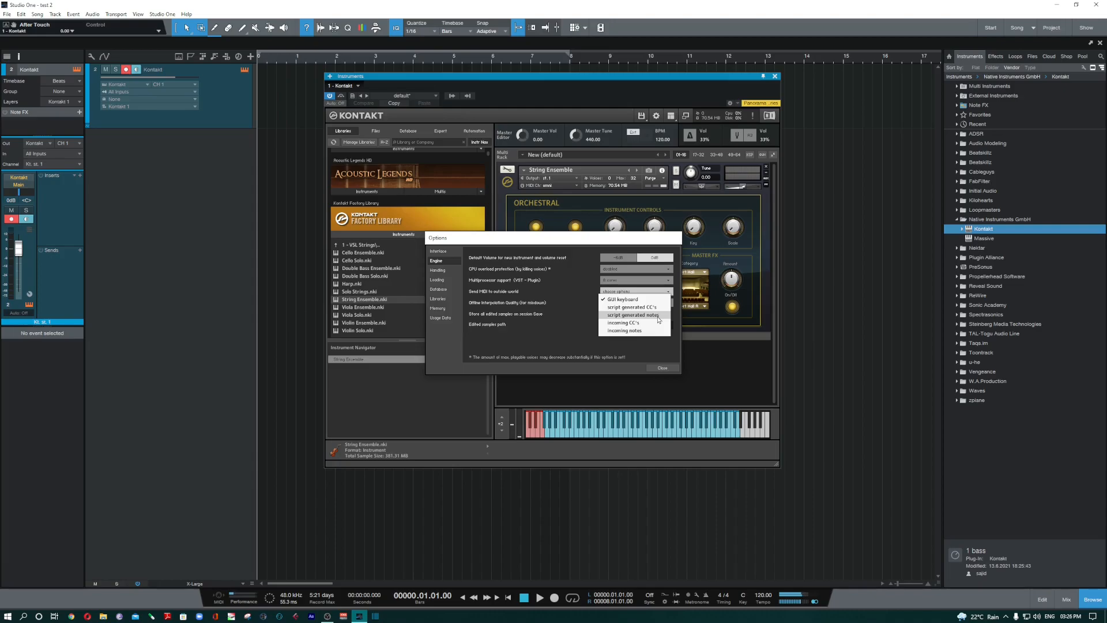
click(590, 304)
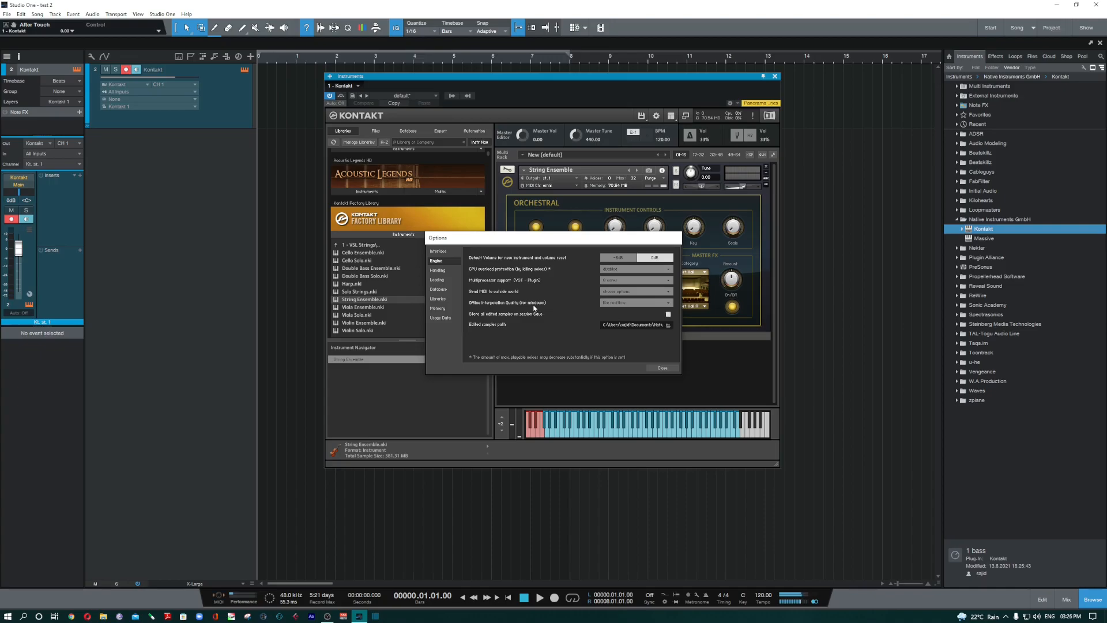
click(651, 303)
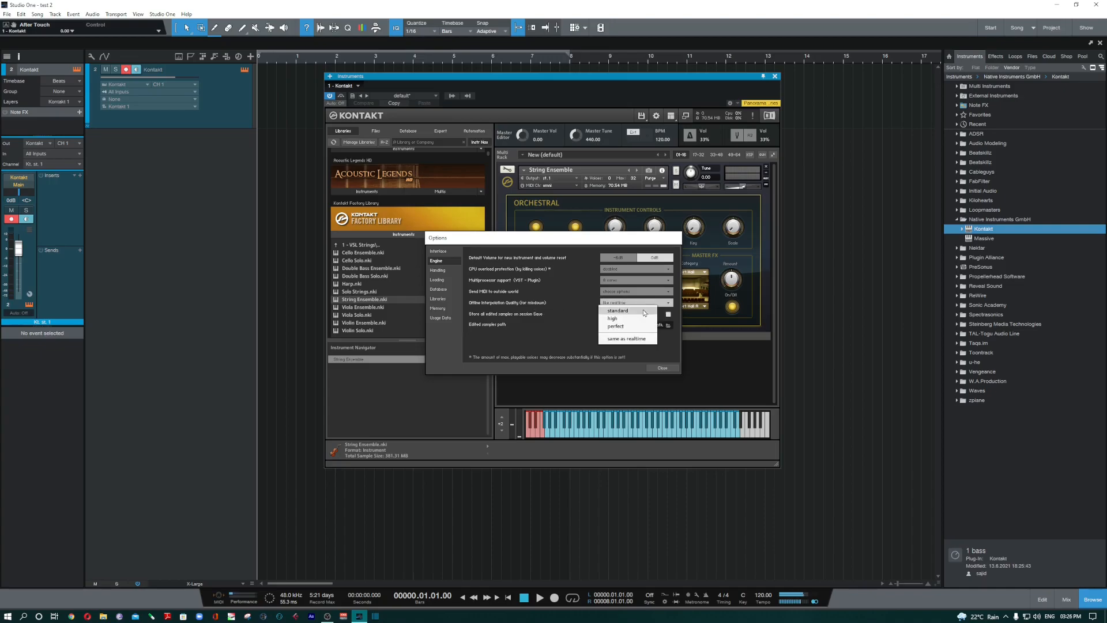
click(628, 339)
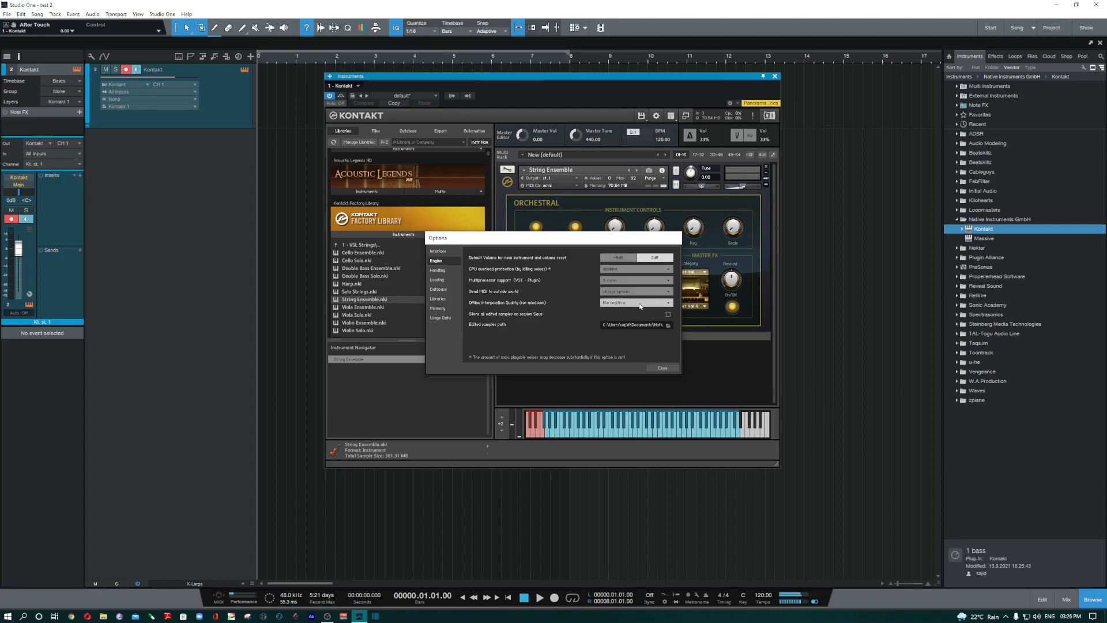
click(640, 306)
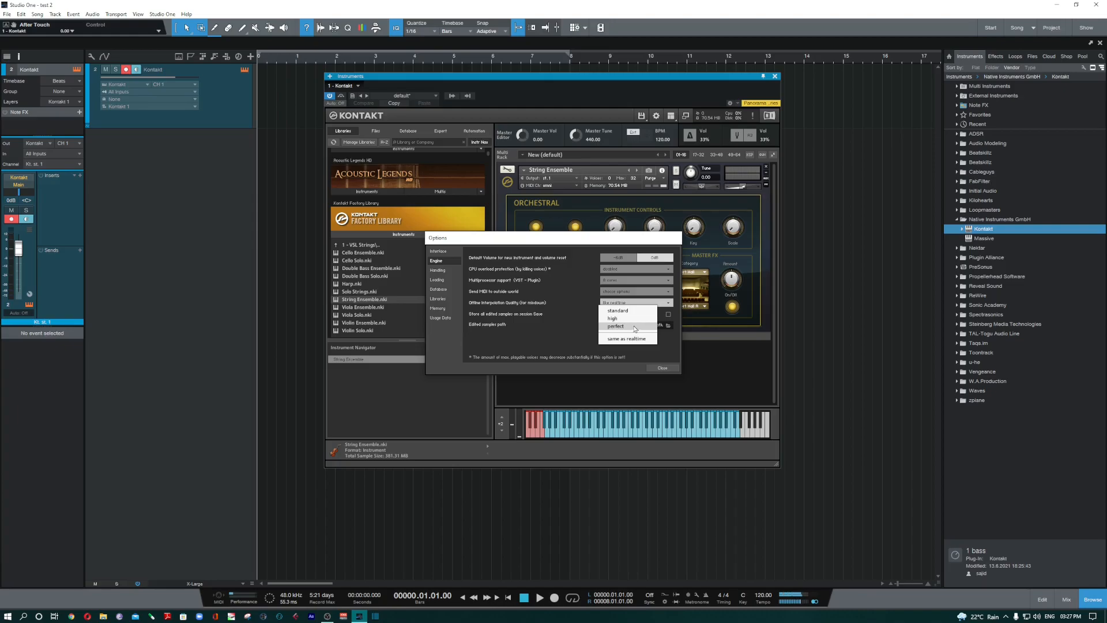
click(478, 319)
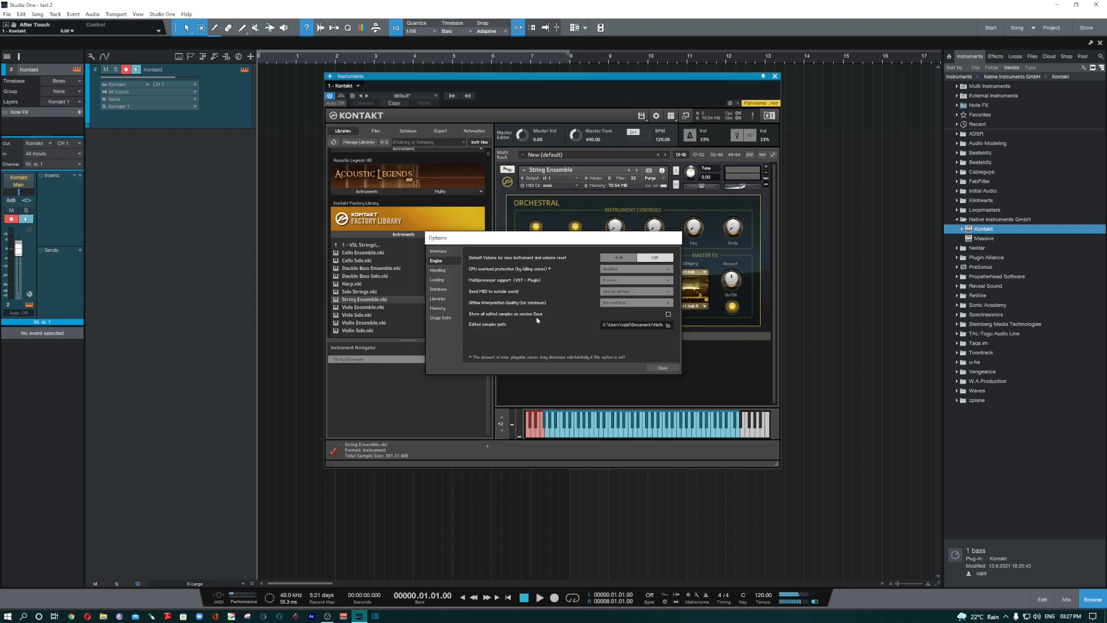
Enable storing all edited samples on session save, and browse the folders available for the edited samples path
click(669, 316)
click(668, 325)
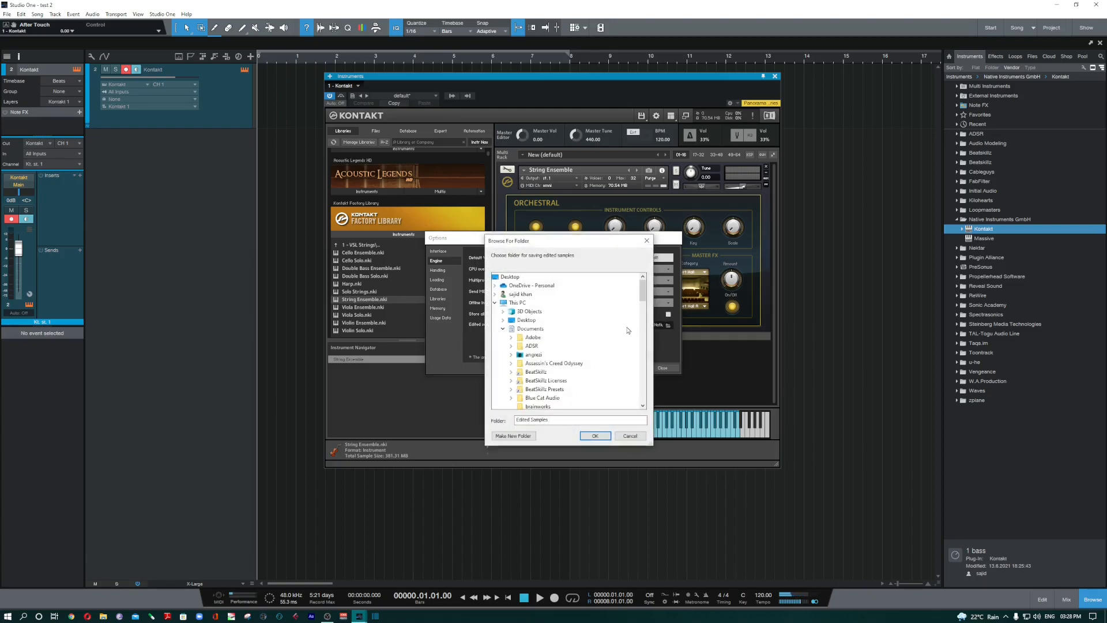
scroll(577, 344, down, 12)
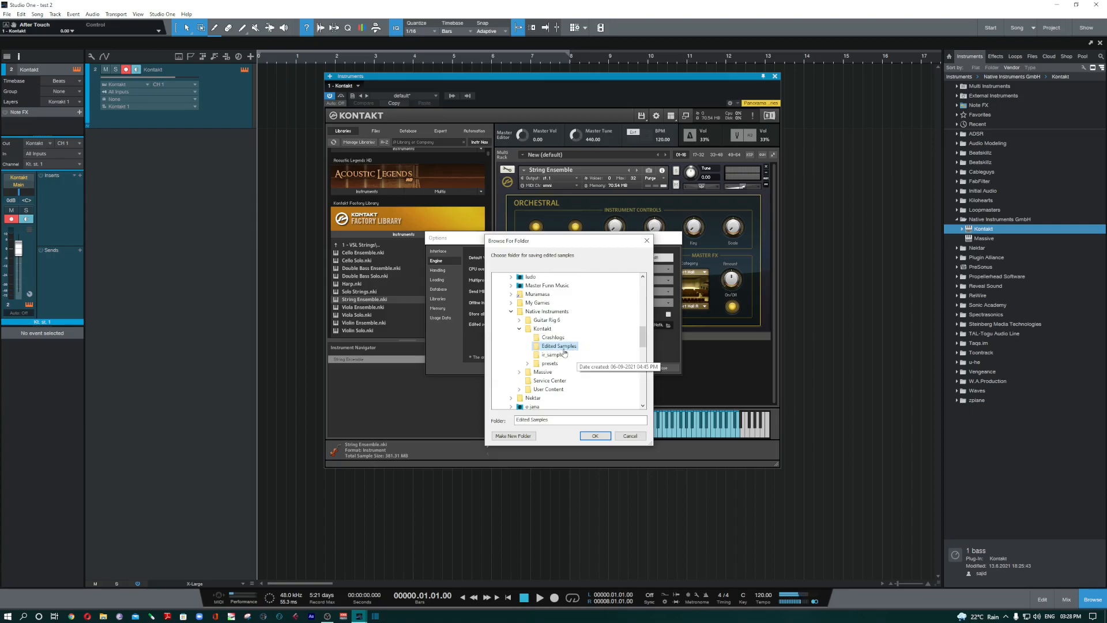
scroll(565, 353, up, 12)
click(530, 328)
scroll(579, 334, down, 3)
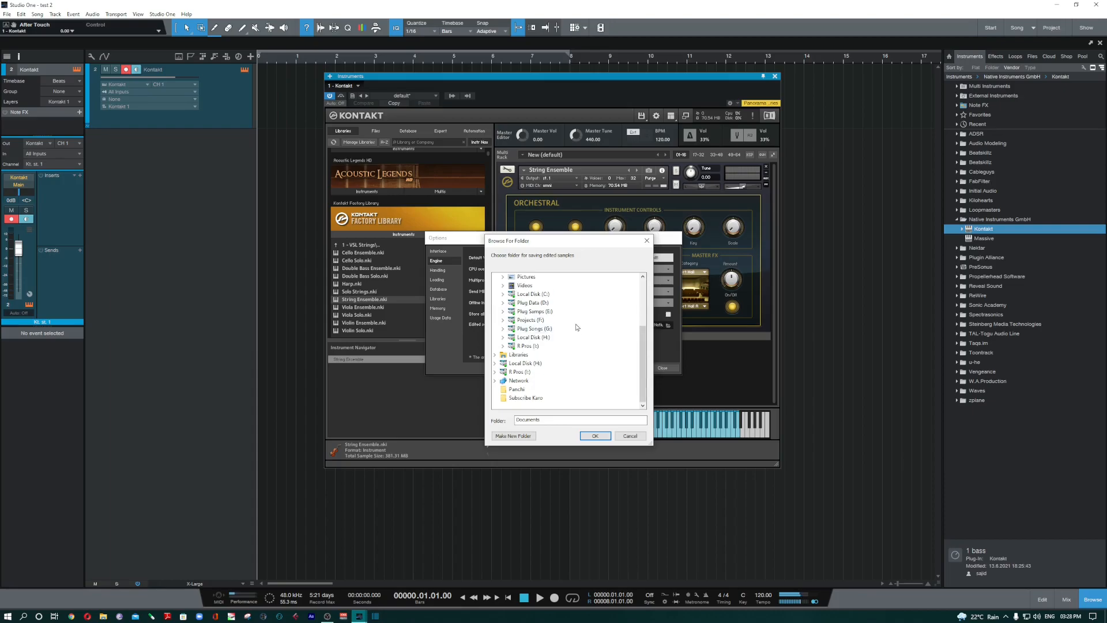
scroll(576, 331, up, 3)
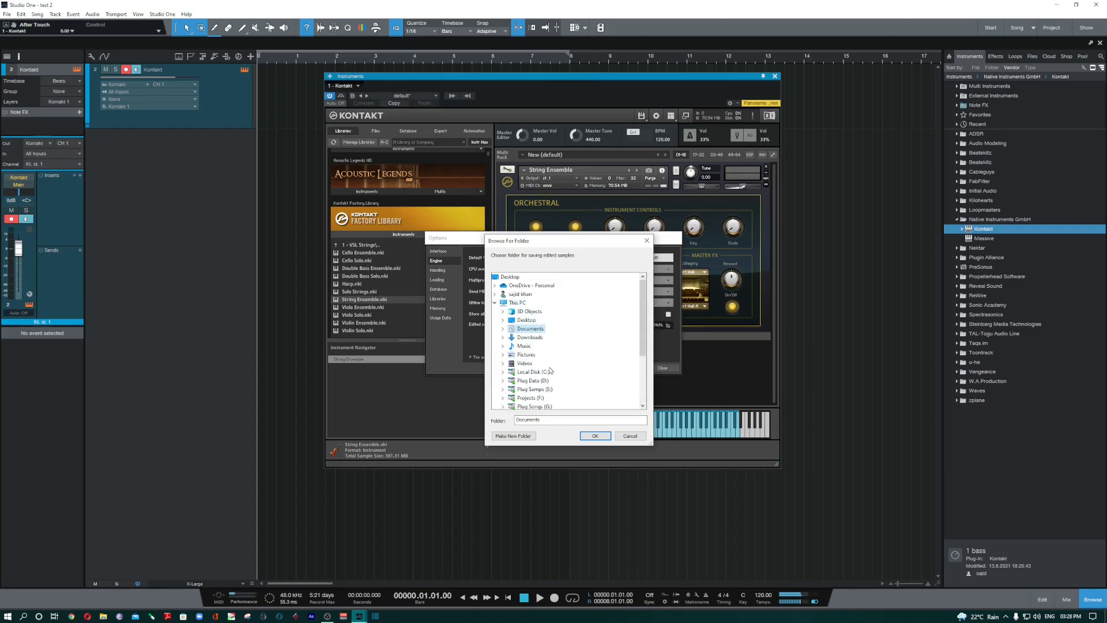
scroll(554, 369, down, 3)
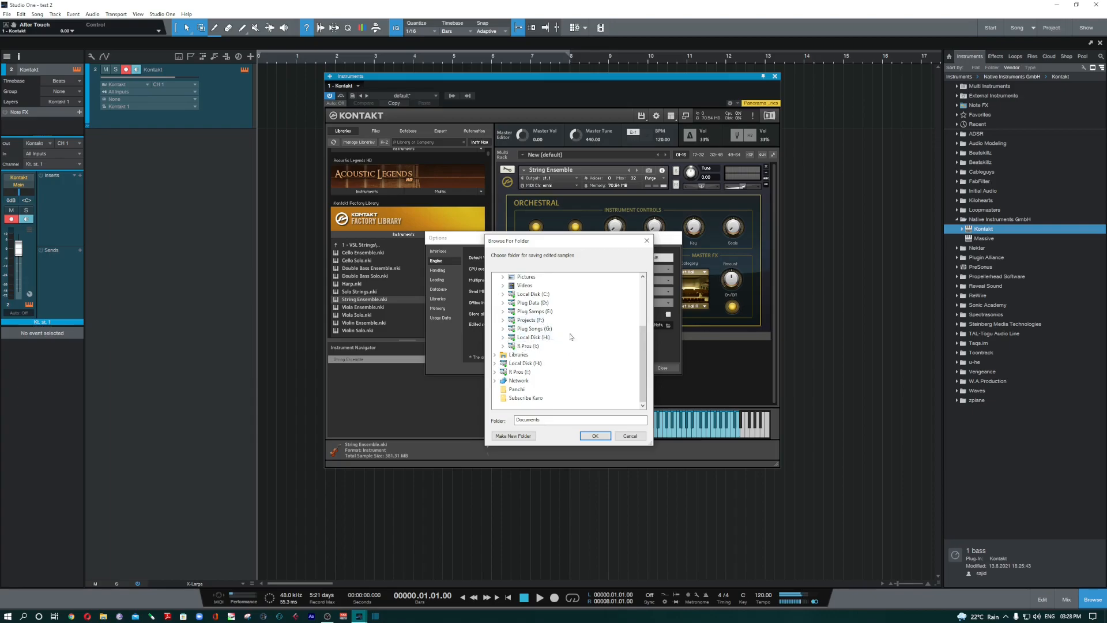
click(629, 437)
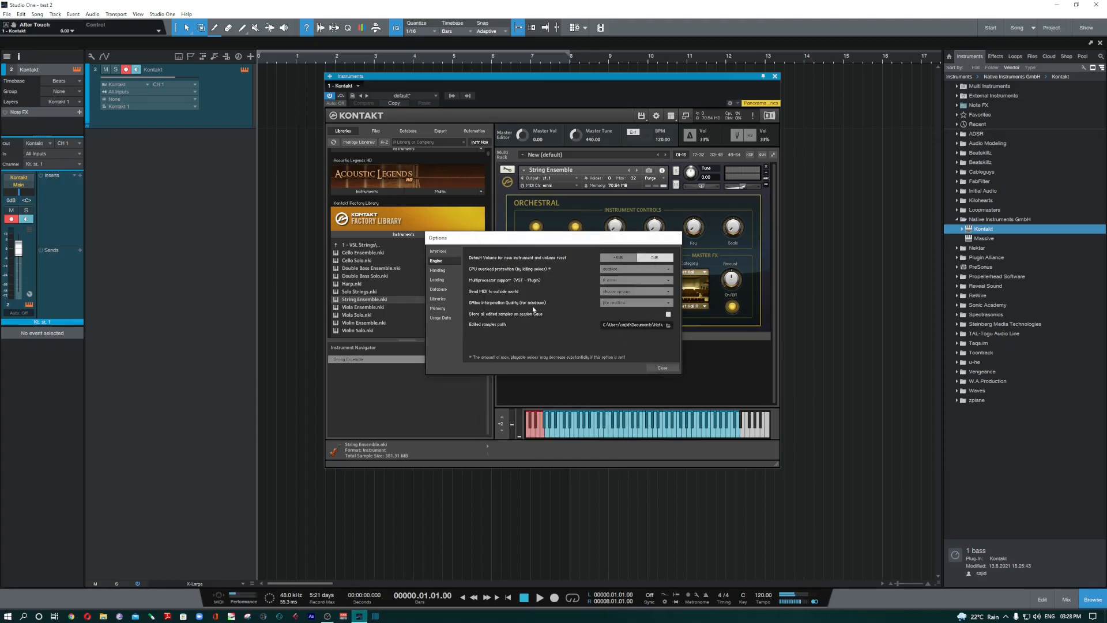
Review the Handling options, including computer keyboard playback, keyboard velocity and solo mode, and close the Options window
click(438, 271)
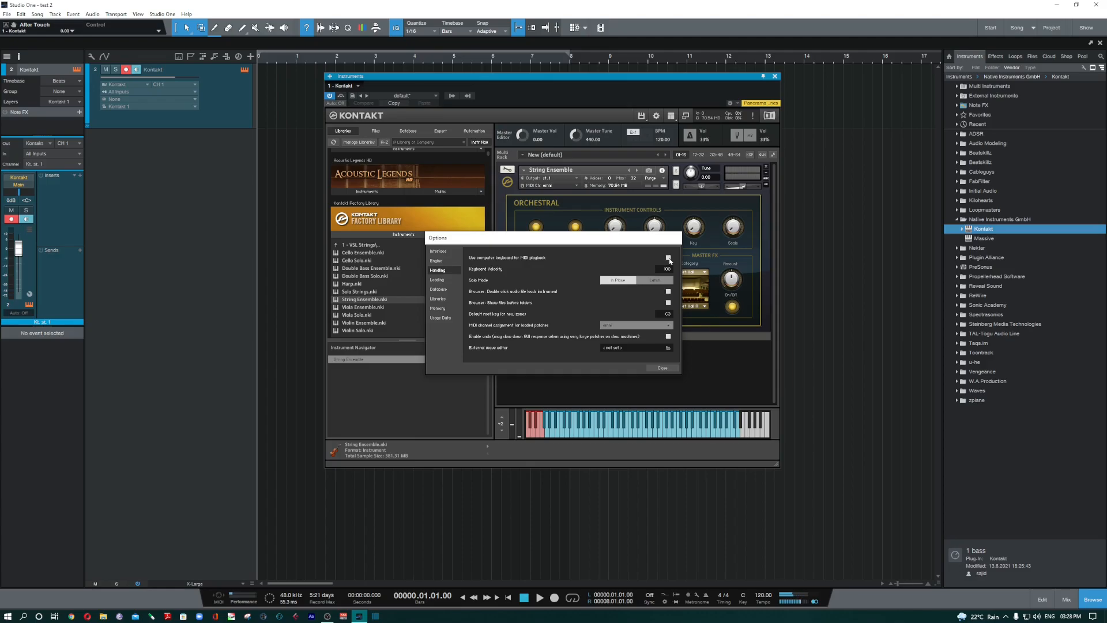
drag(606, 243, 653, 252)
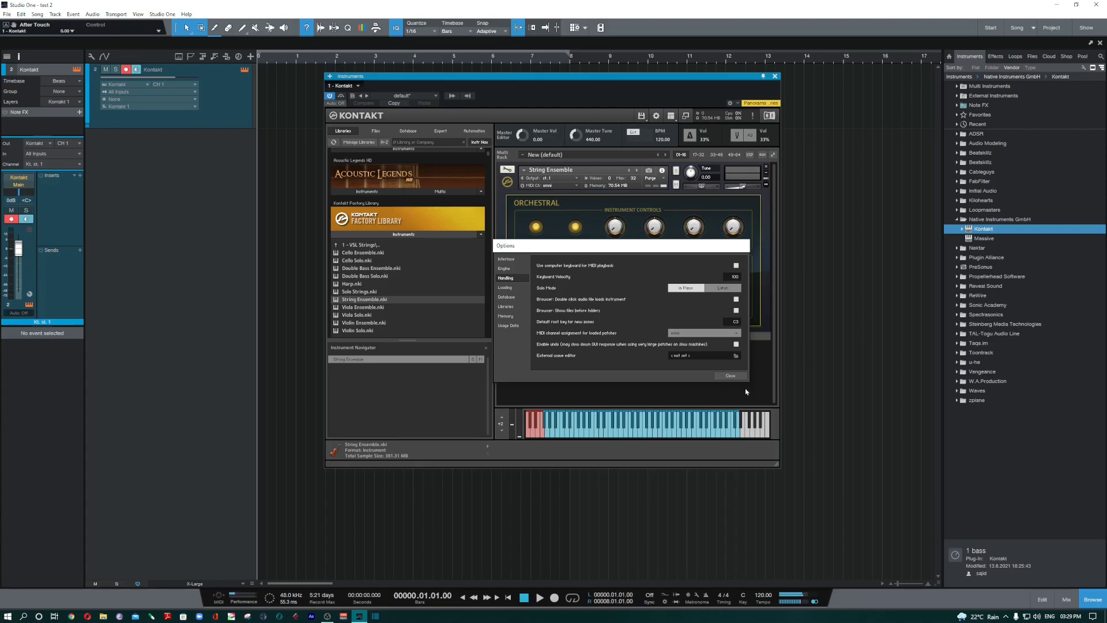
click(730, 376)
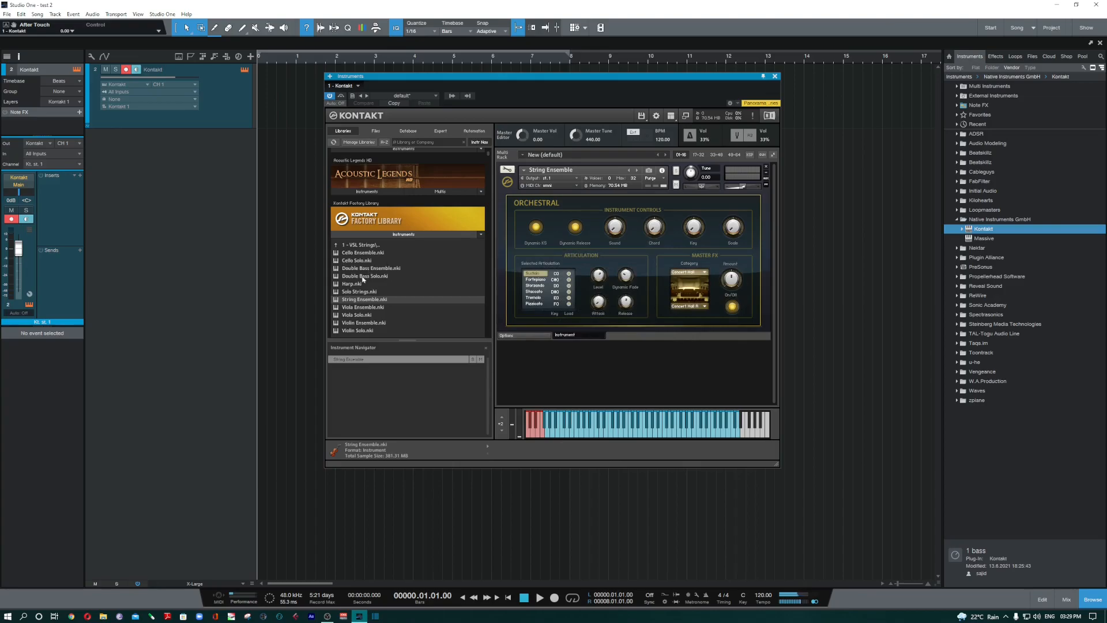
Load Cello Solo.nki below String Ensemble in the rack and solo the two instruments in alternation
click(351, 262)
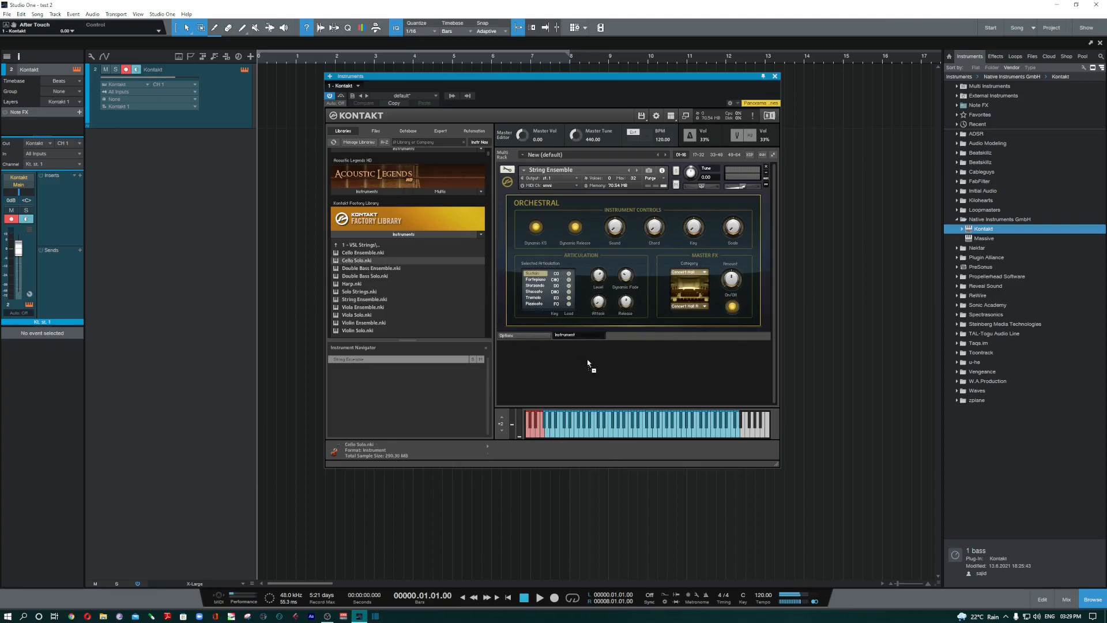
drag(588, 363, 588, 365)
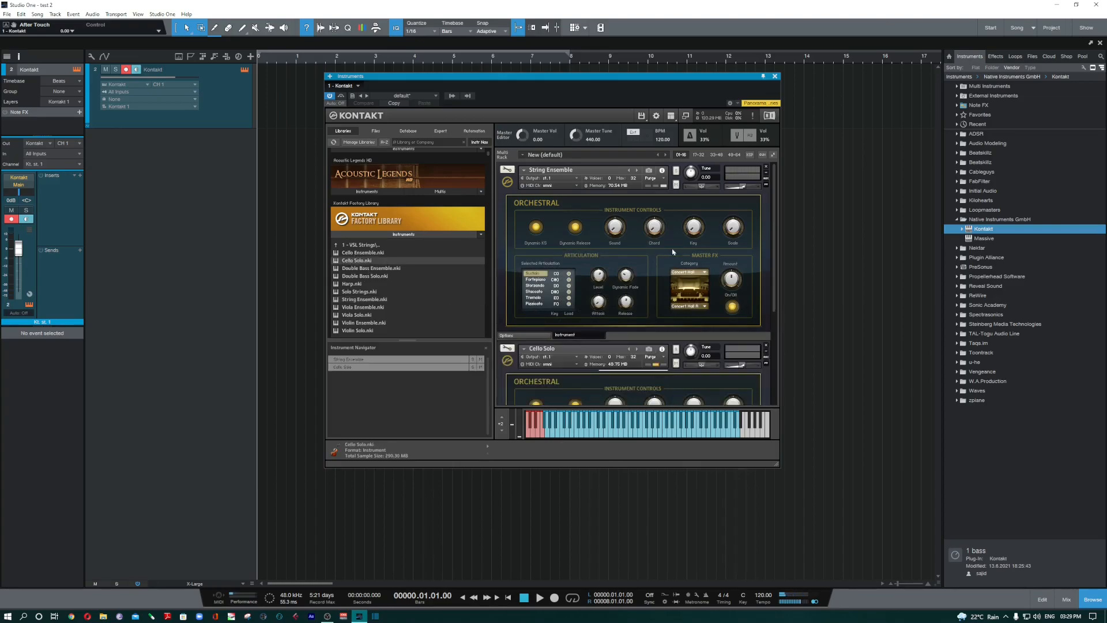
click(676, 170)
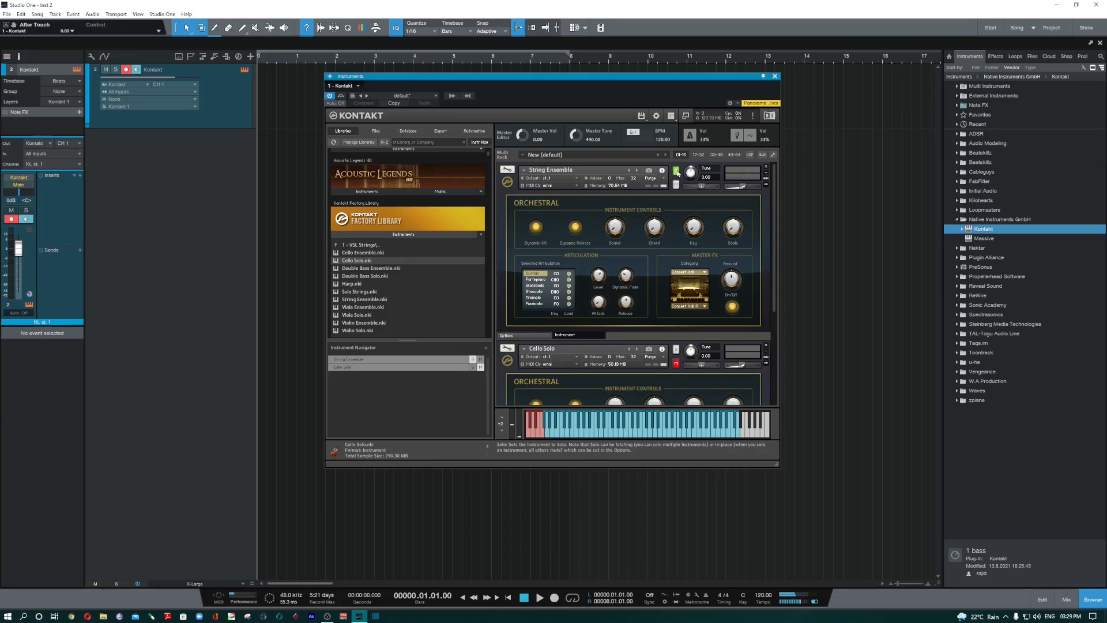
click(676, 350)
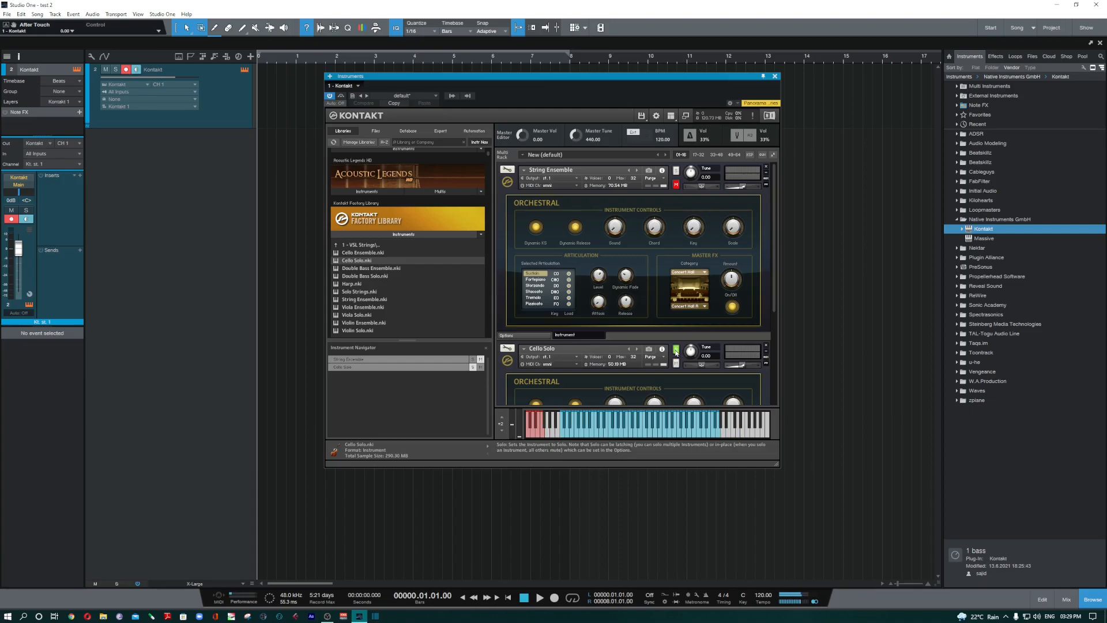
click(677, 170)
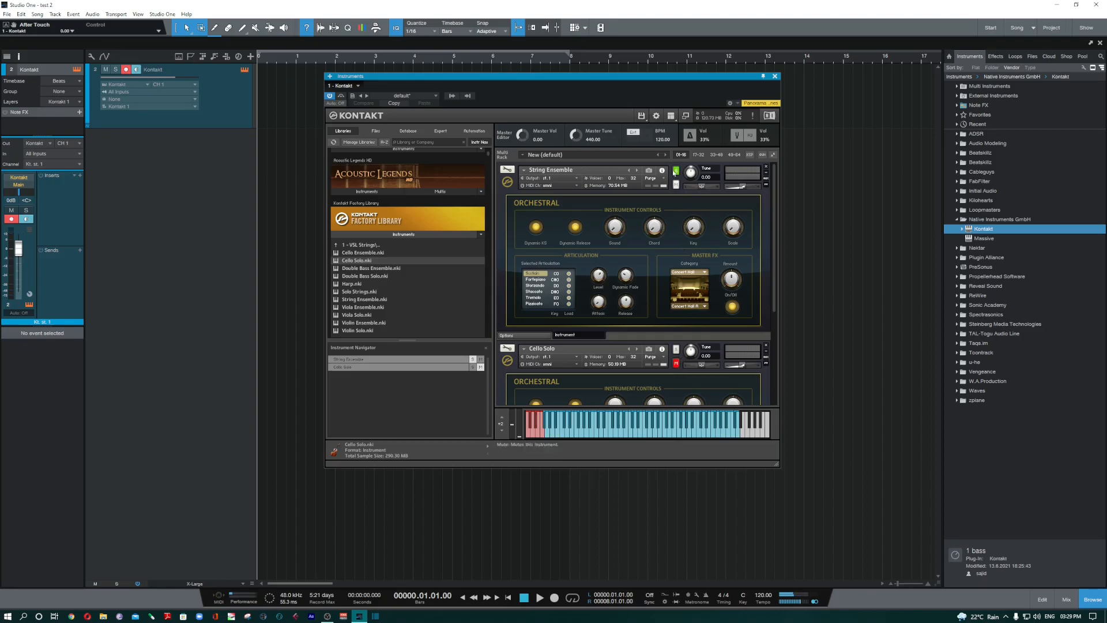
Switch the Handling solo mode to Latch and solo Cello Solo together with String Ensemble
click(656, 115)
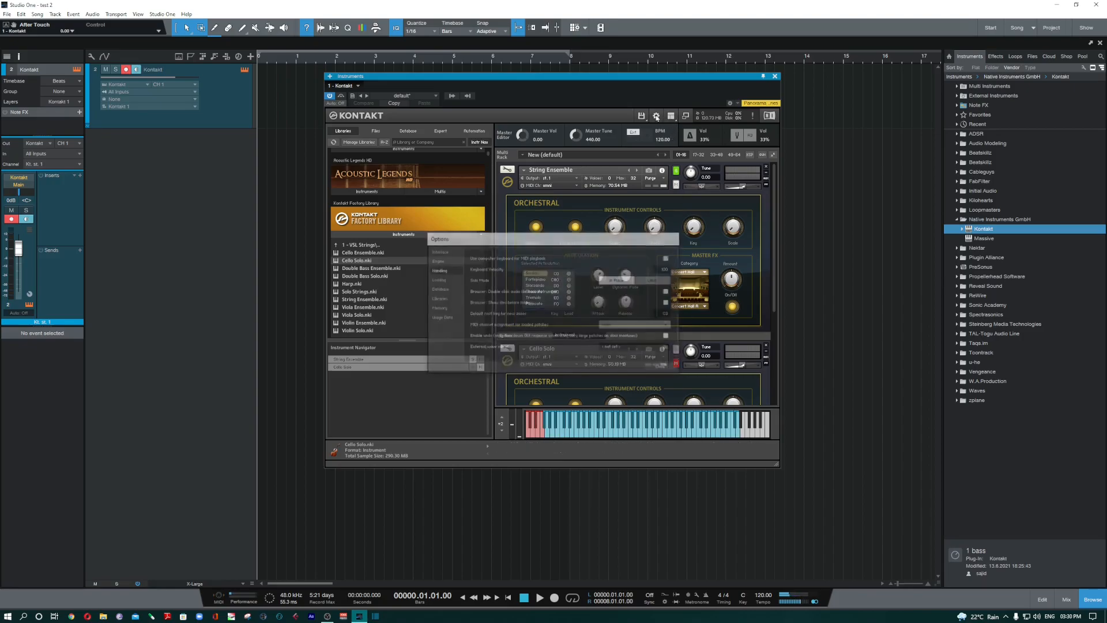
click(658, 281)
click(663, 368)
click(675, 349)
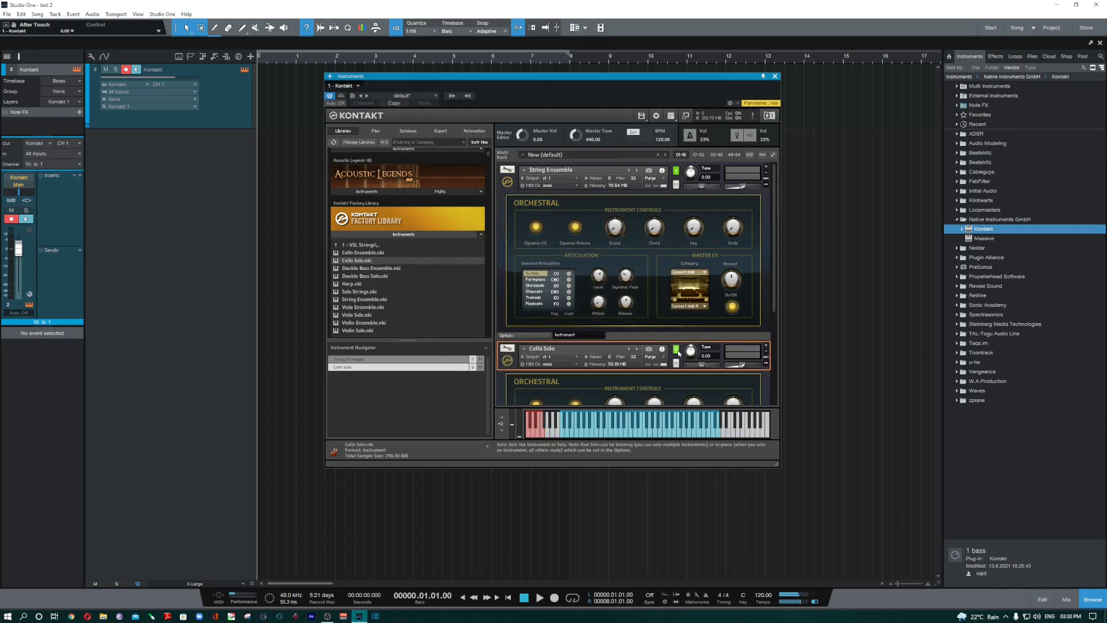
Turn off Cello Solo's solo and remove the instrument from the rack
click(677, 350)
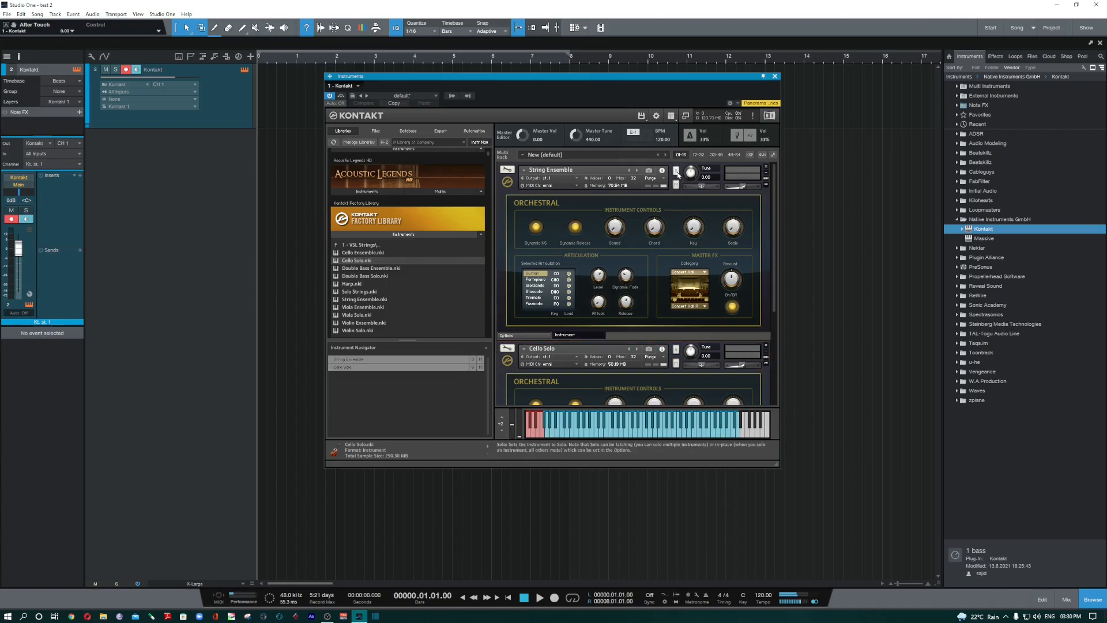
scroll(681, 202, down, 1)
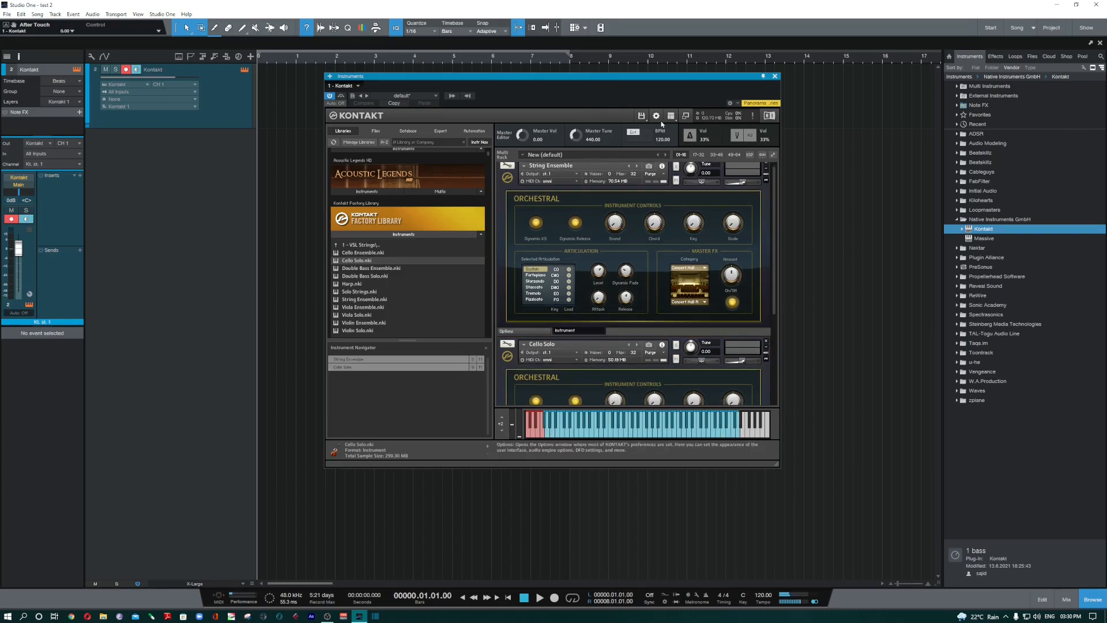
click(766, 341)
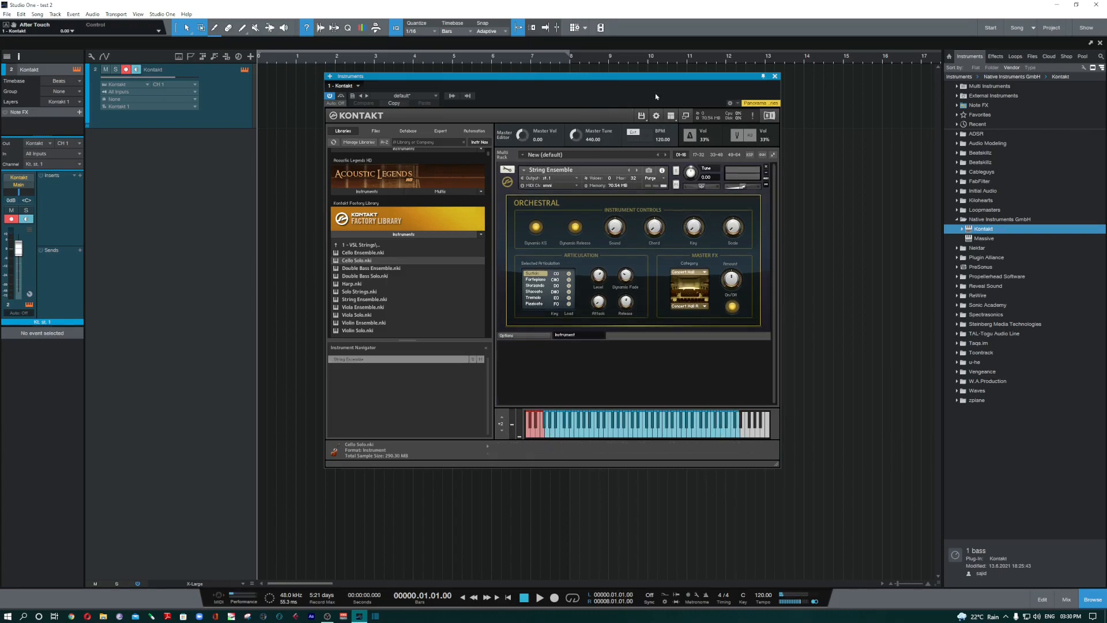
Enable the Handling option that loads an instrument when an audio file is double-clicked in the browser
click(655, 115)
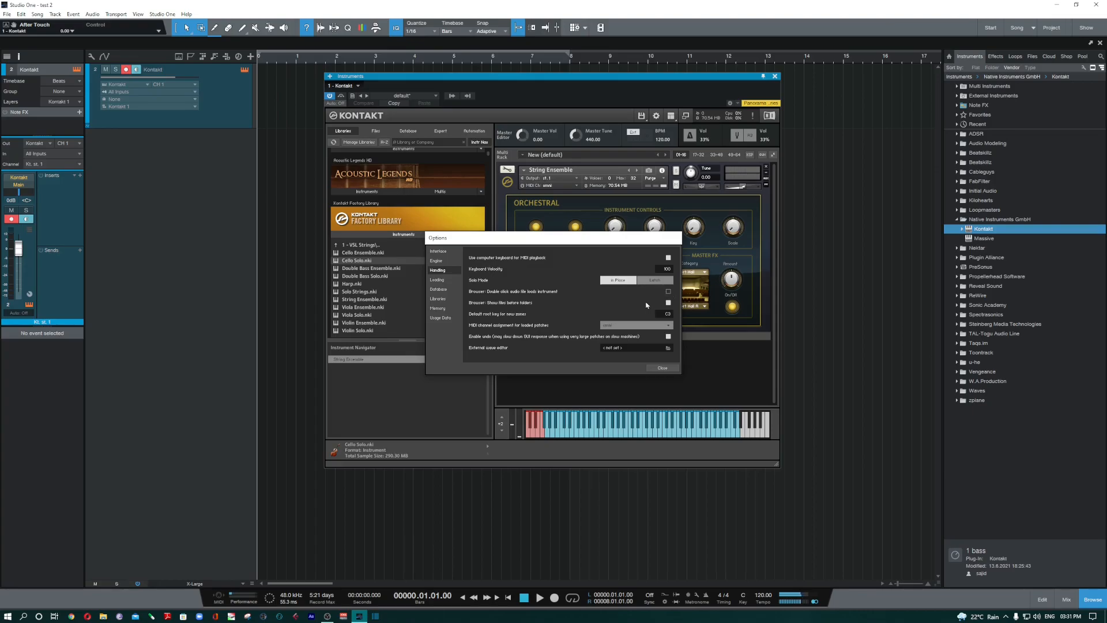
click(669, 292)
click(663, 368)
Browse several project folders on the Projects (F:) drive in Kontakt's file browser, examining how files and subfolders are ordered
click(375, 130)
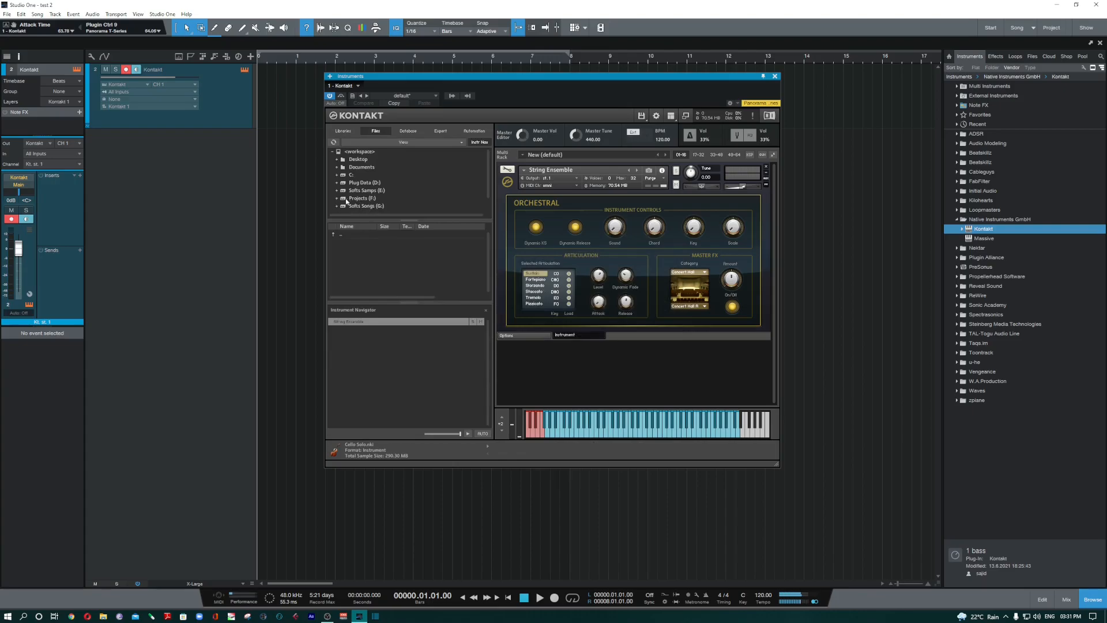
scroll(343, 202, down, 1)
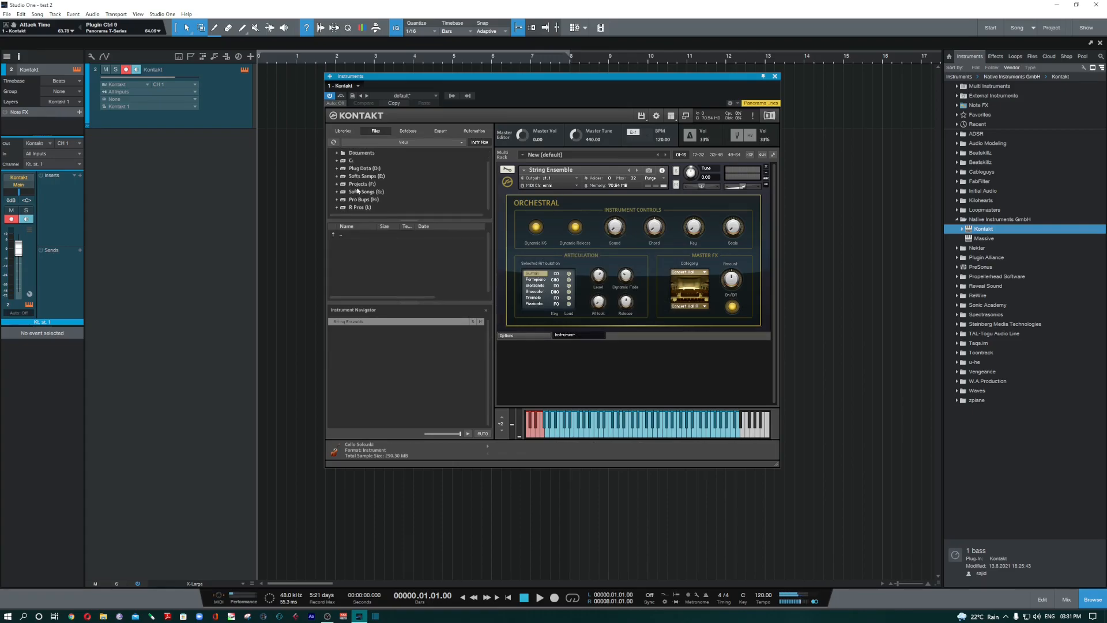
click(337, 183)
scroll(388, 200, down, 1)
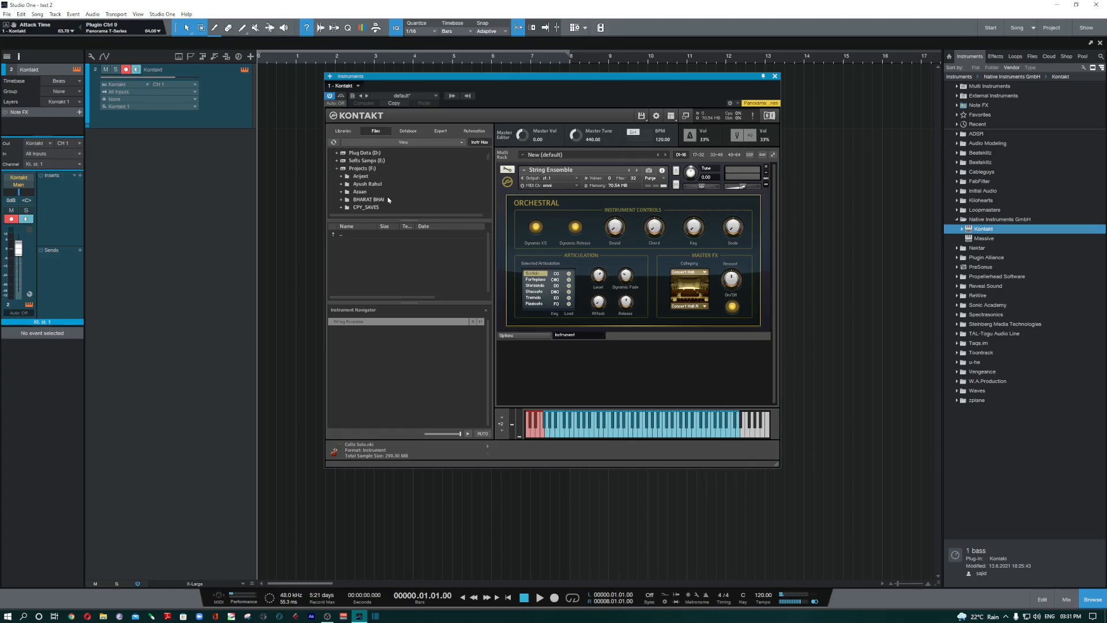
click(364, 184)
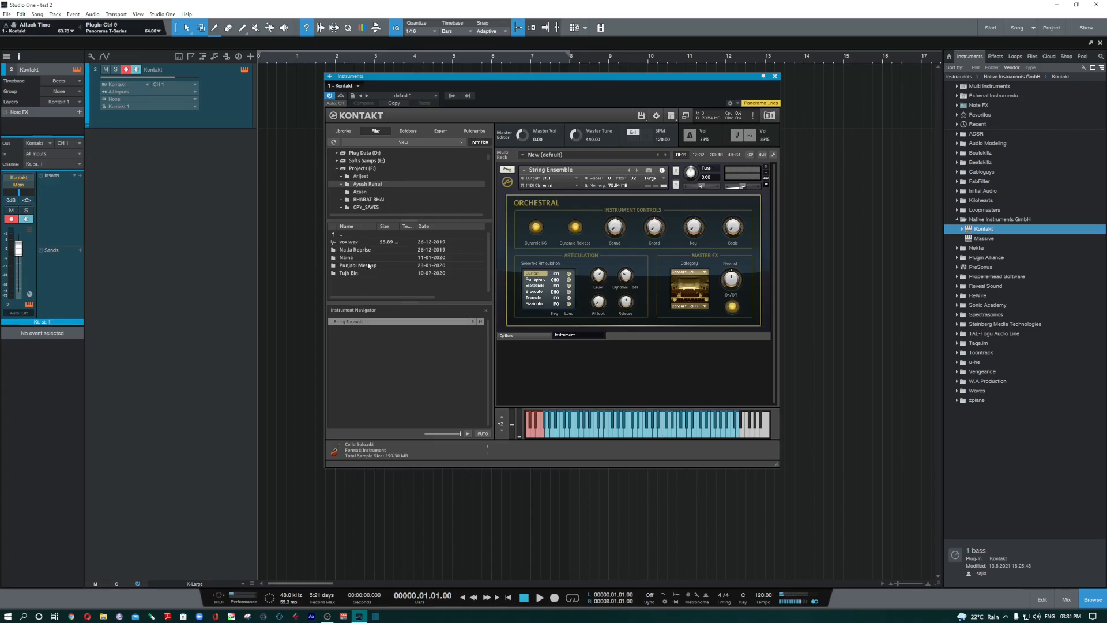
click(362, 192)
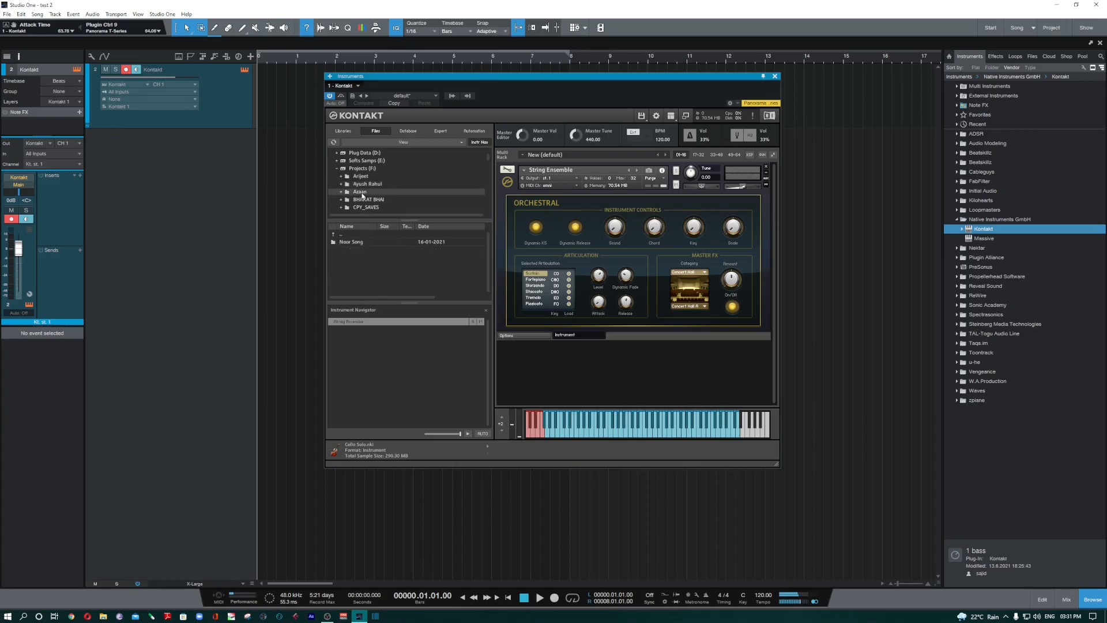
click(368, 200)
scroll(367, 201, down, 1)
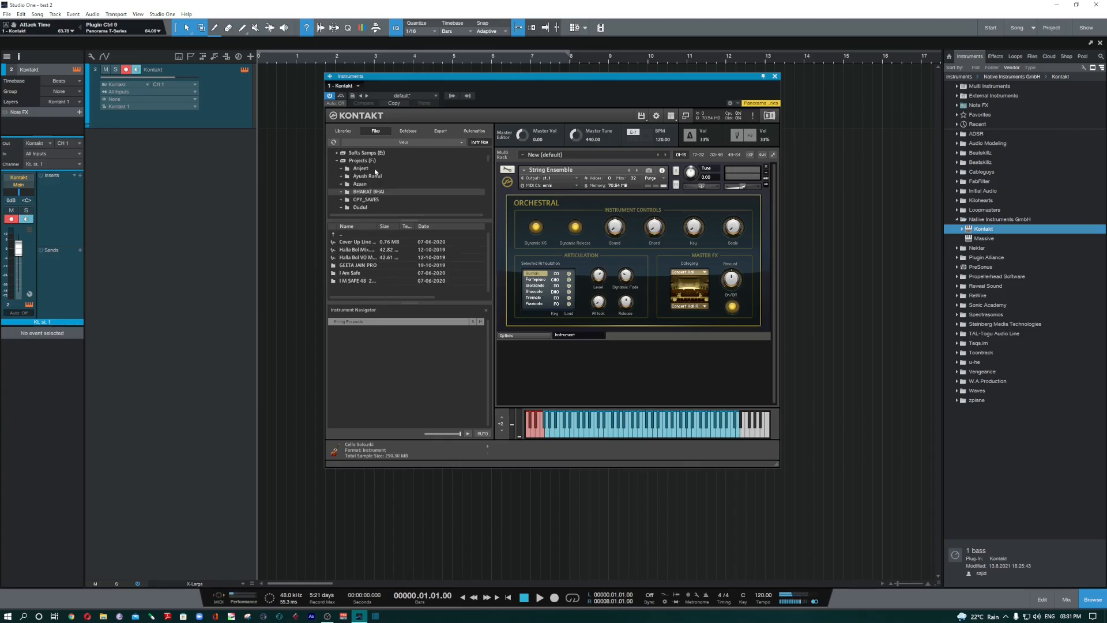
click(365, 207)
scroll(394, 264, down, 3)
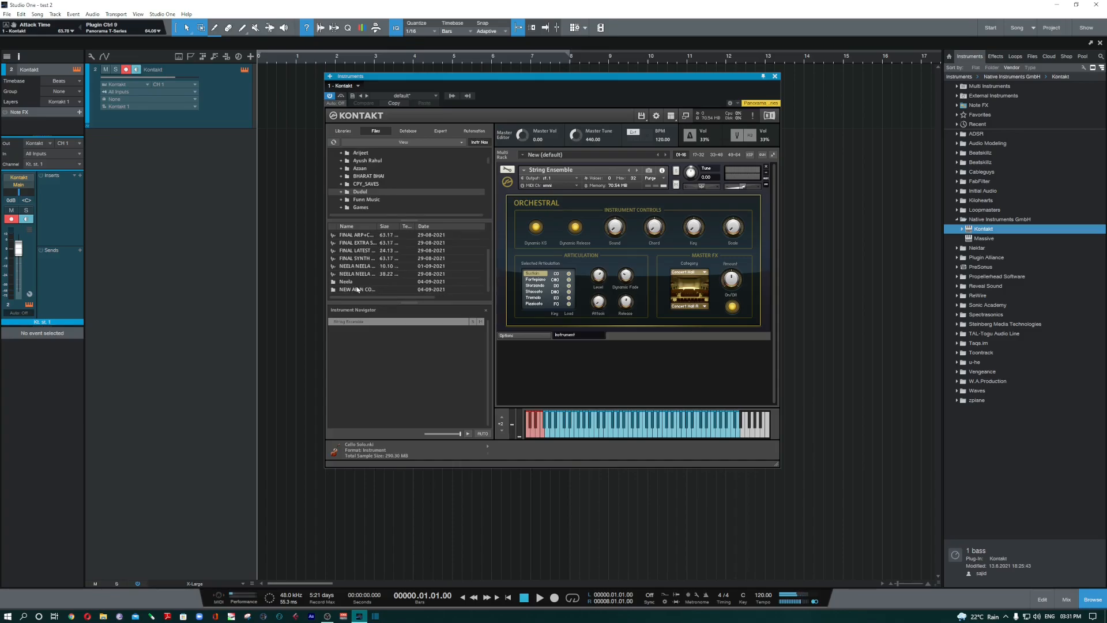
scroll(356, 246, up, 3)
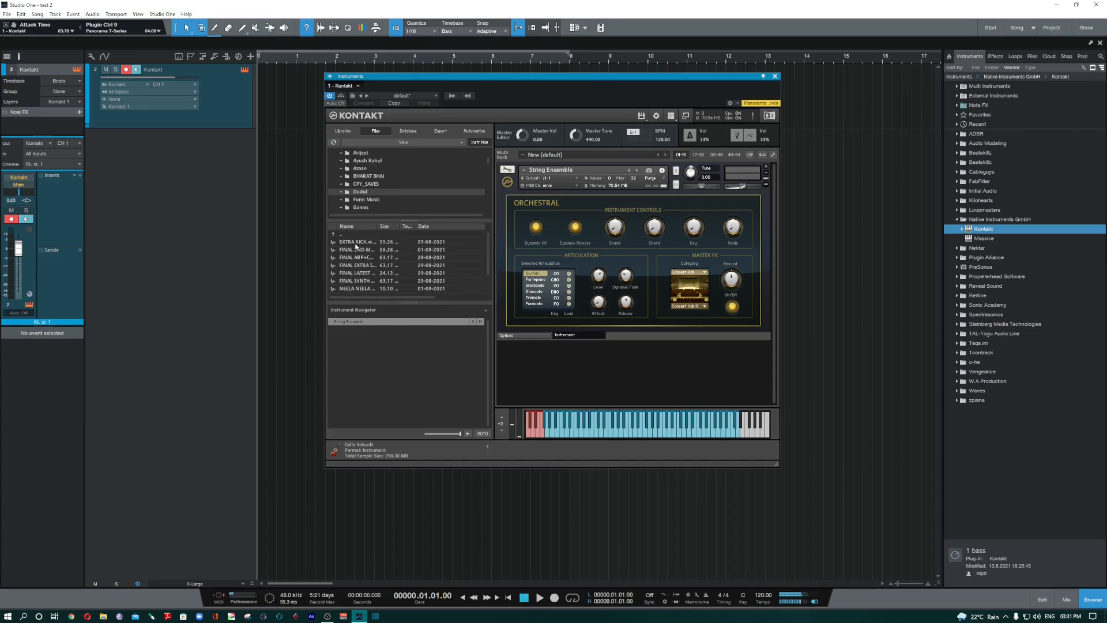
scroll(363, 254, down, 3)
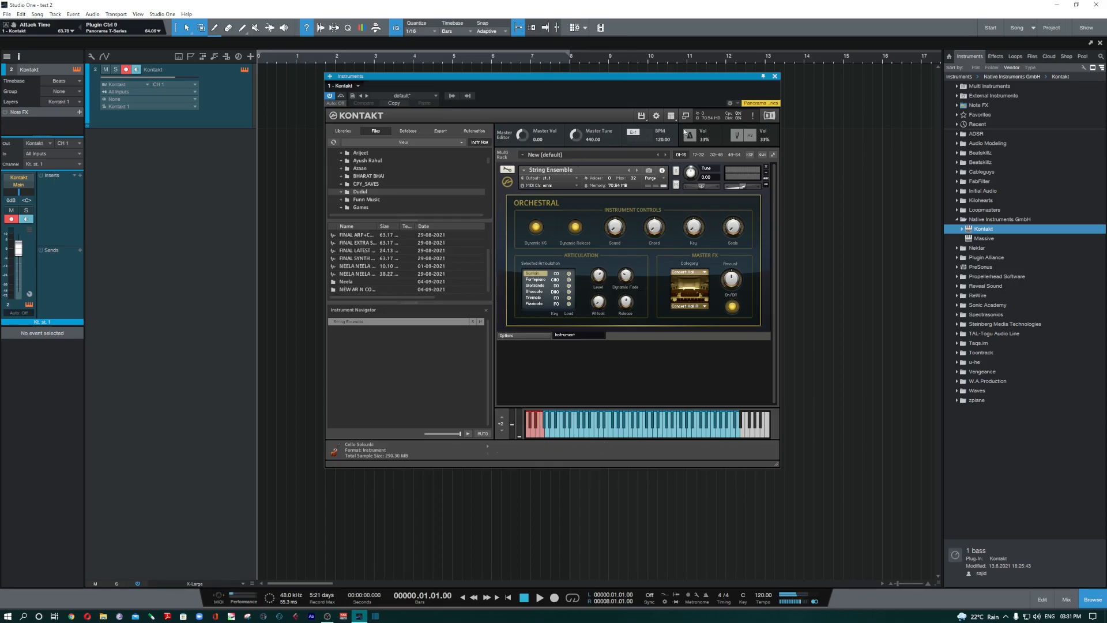
Revisit Kontakt's Options and remove String Ensemble from the rack
click(655, 115)
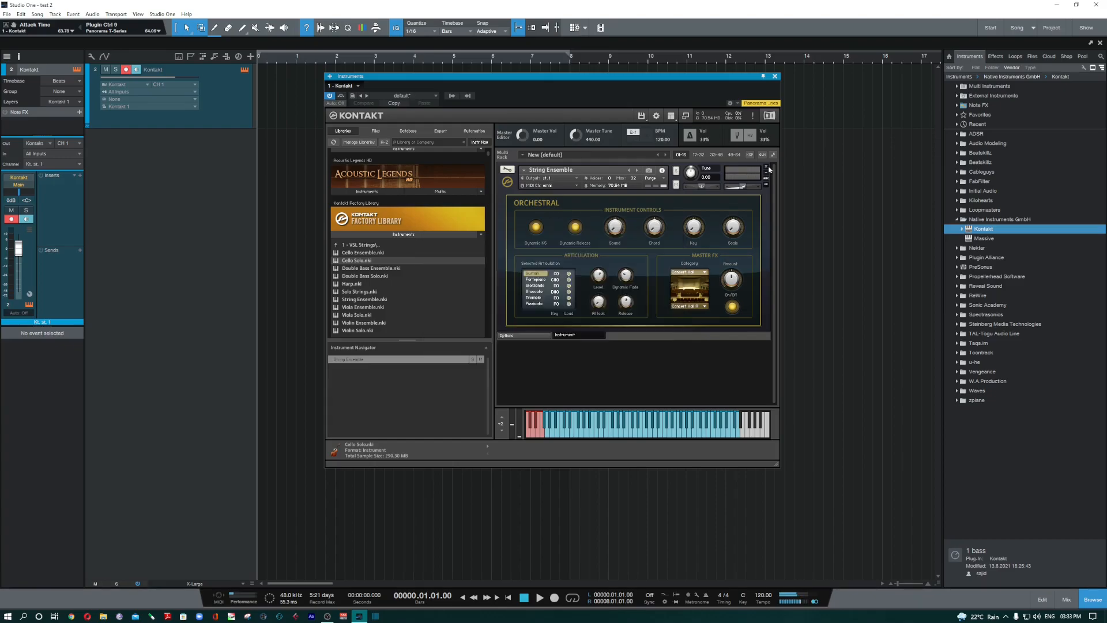
click(767, 167)
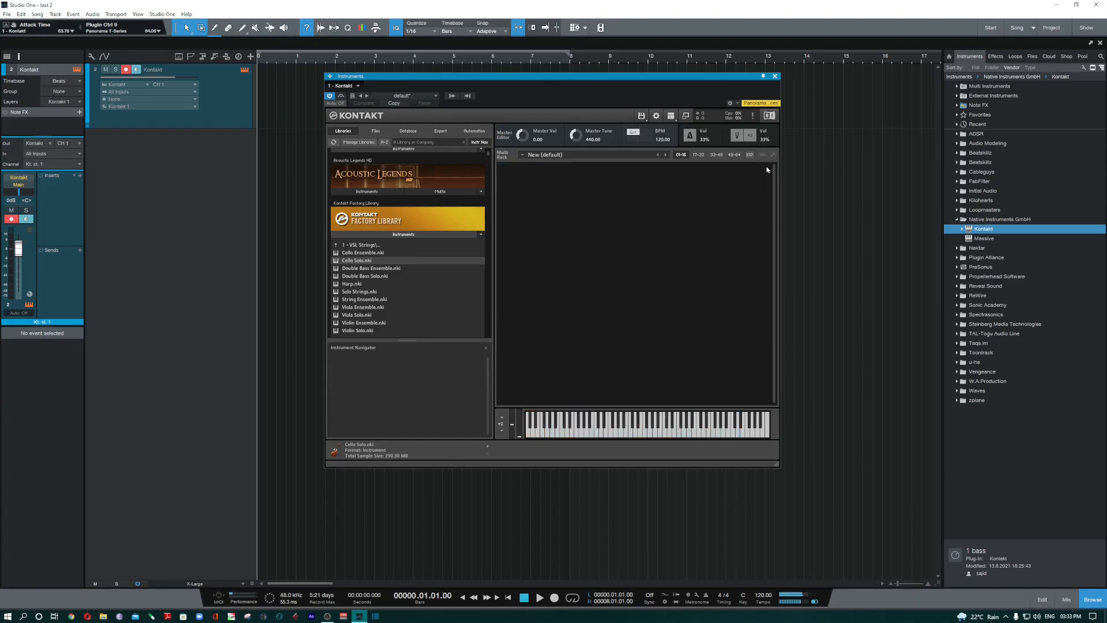
Load Cello Solo.nki and Double Bass Solo.nki from the Kontakt Factory Library and collapse both instruments in the rack
double_click(358, 261)
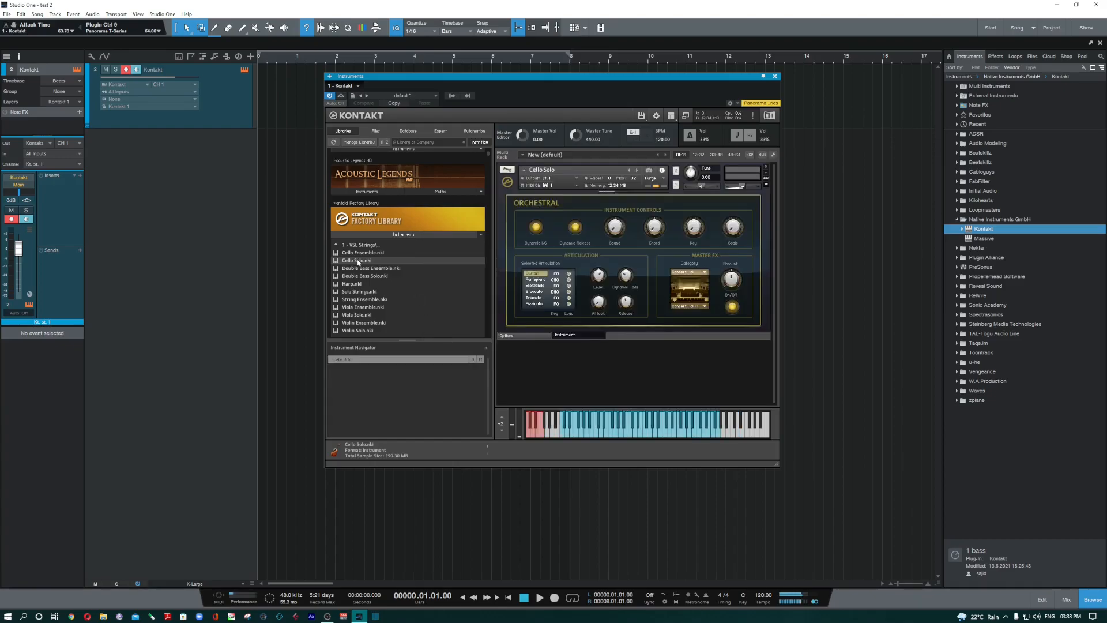
click(767, 187)
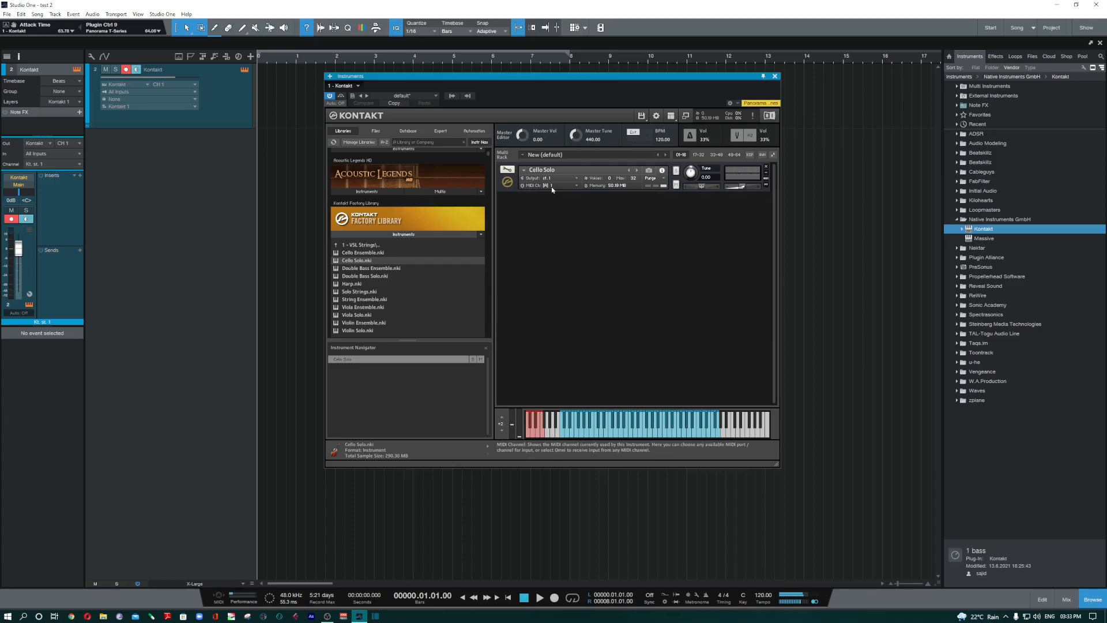
double_click(356, 277)
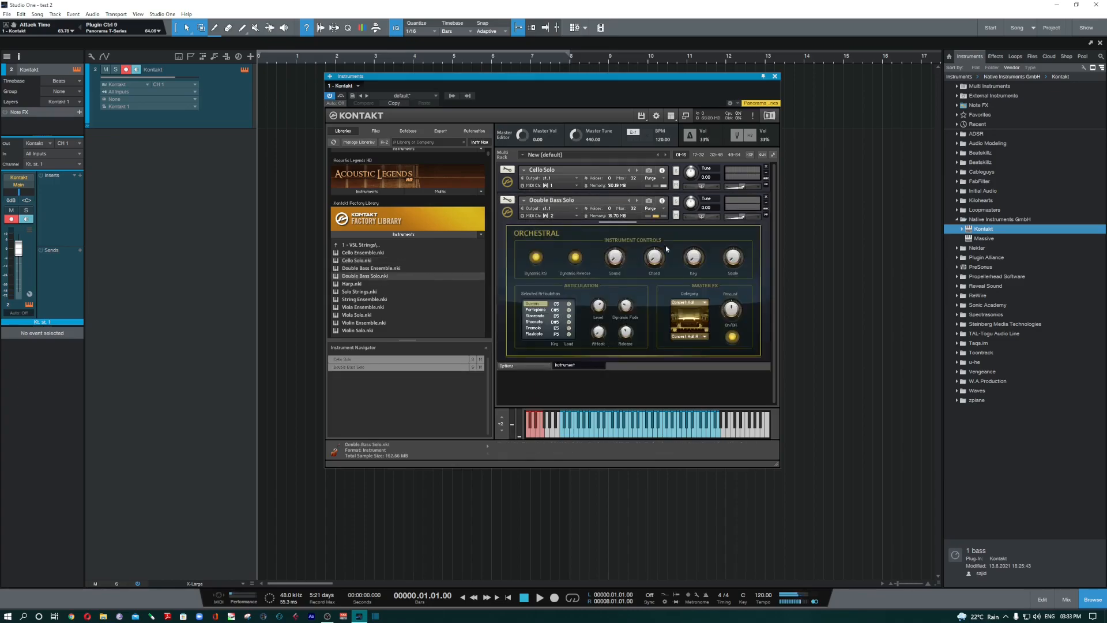
click(767, 215)
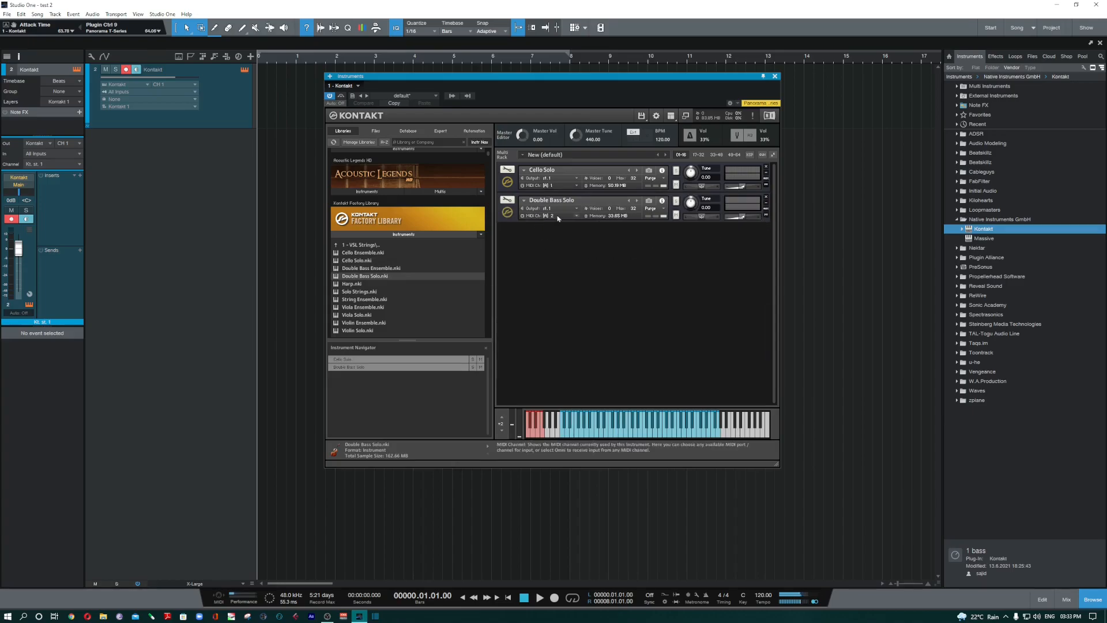
Load String Ensemble.nki from the Kontakt Factory Library, collapse it in the rack, and select Cello Solo
double_click(365, 300)
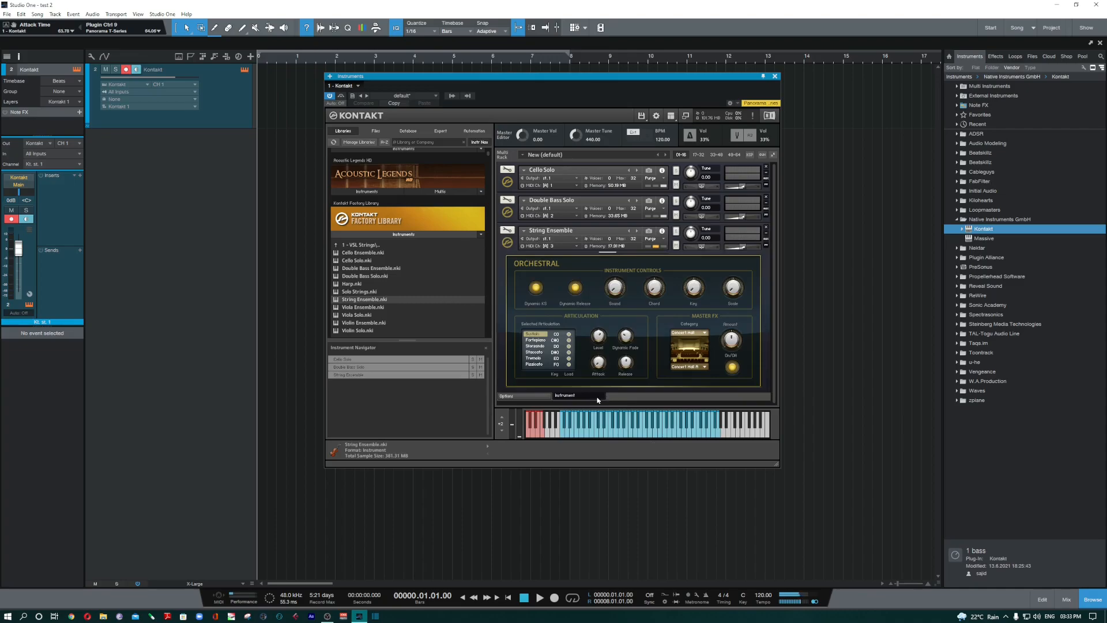
click(766, 245)
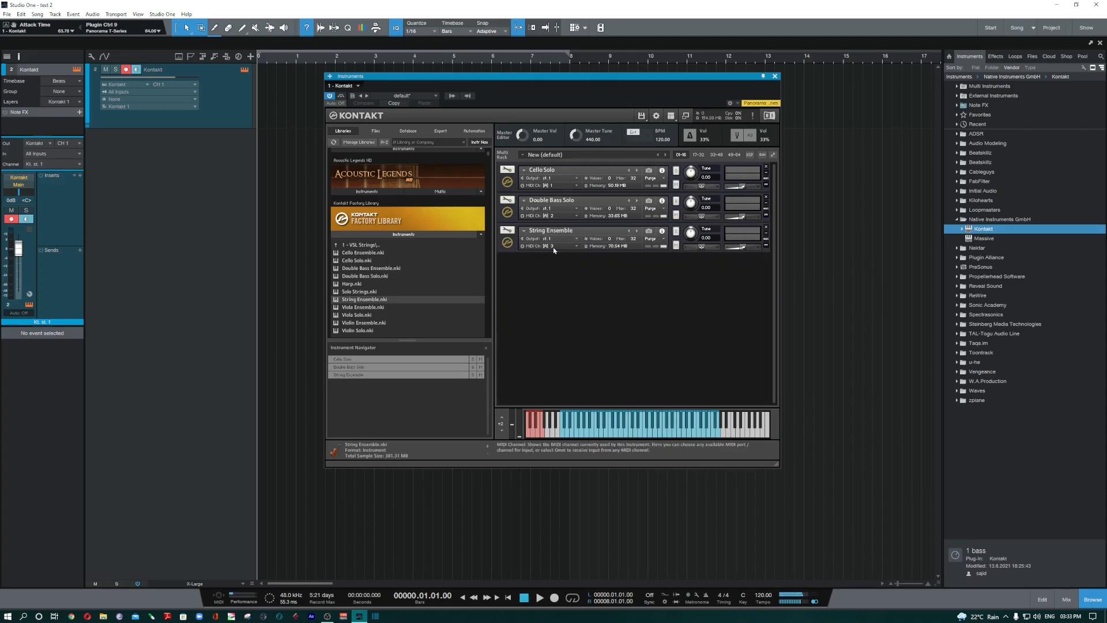
click(499, 181)
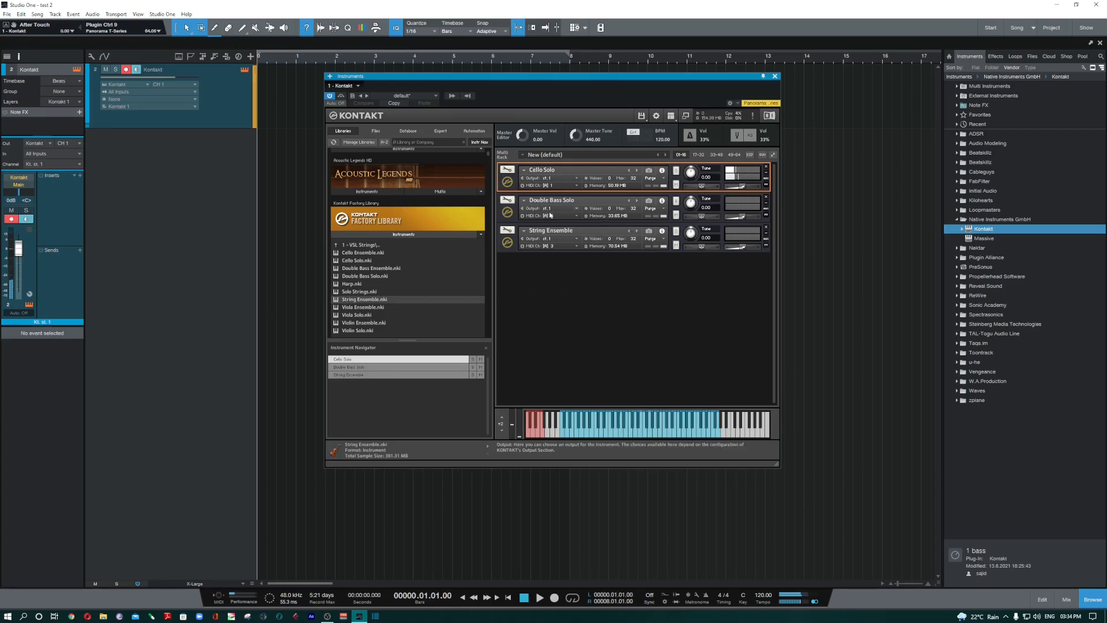
Switch the Kontakt track's MIDI channel to CH 2 and on to CH 3 to address the other instruments separately
click(195, 85)
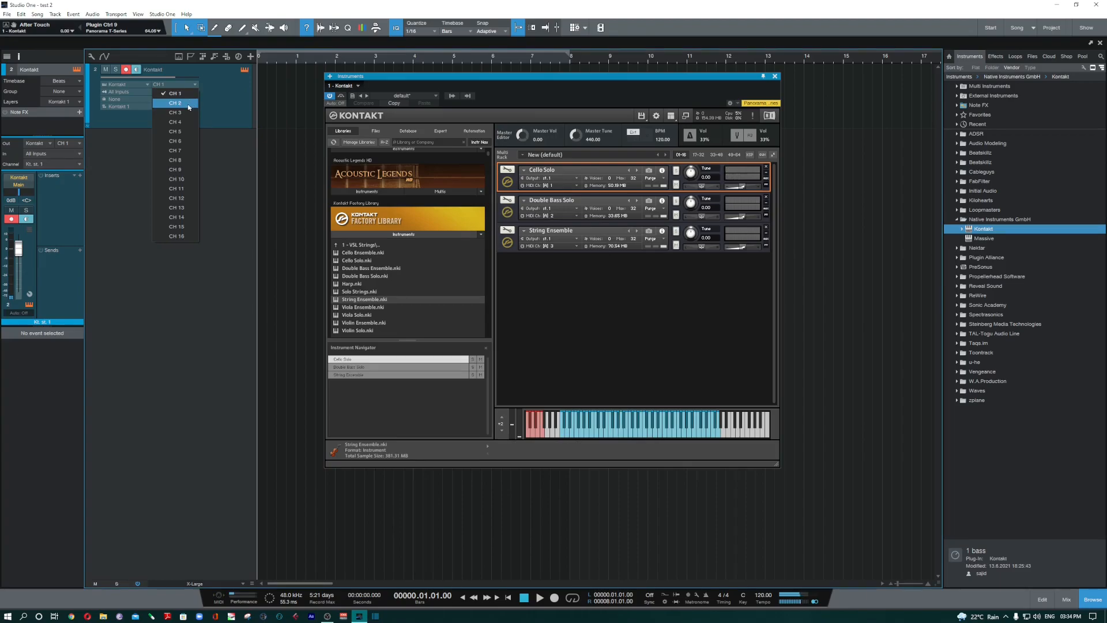
click(189, 107)
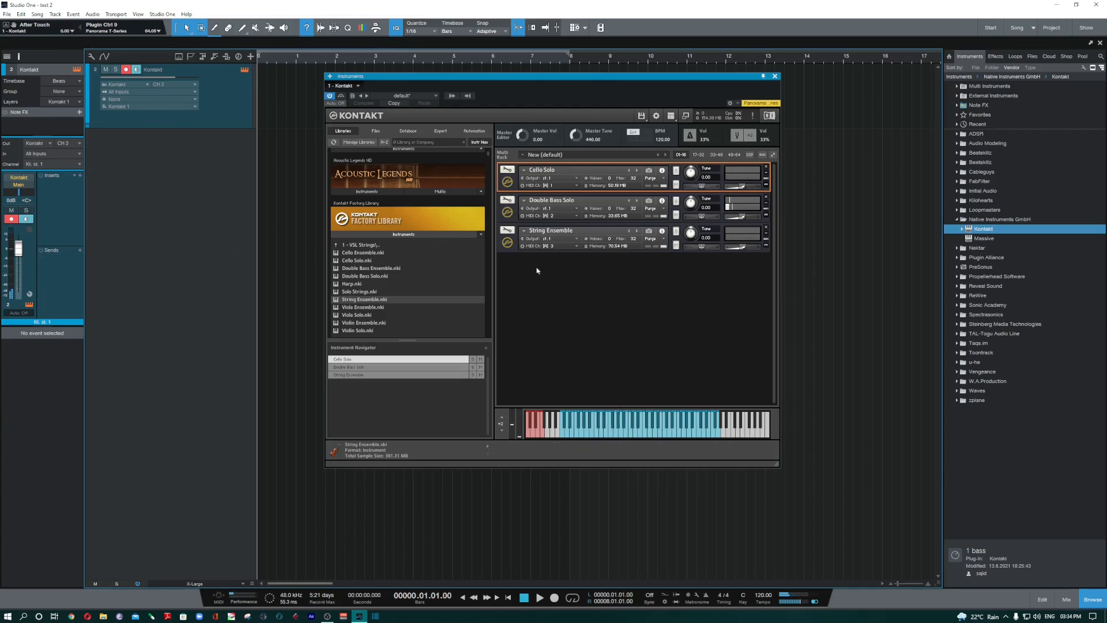
click(192, 84)
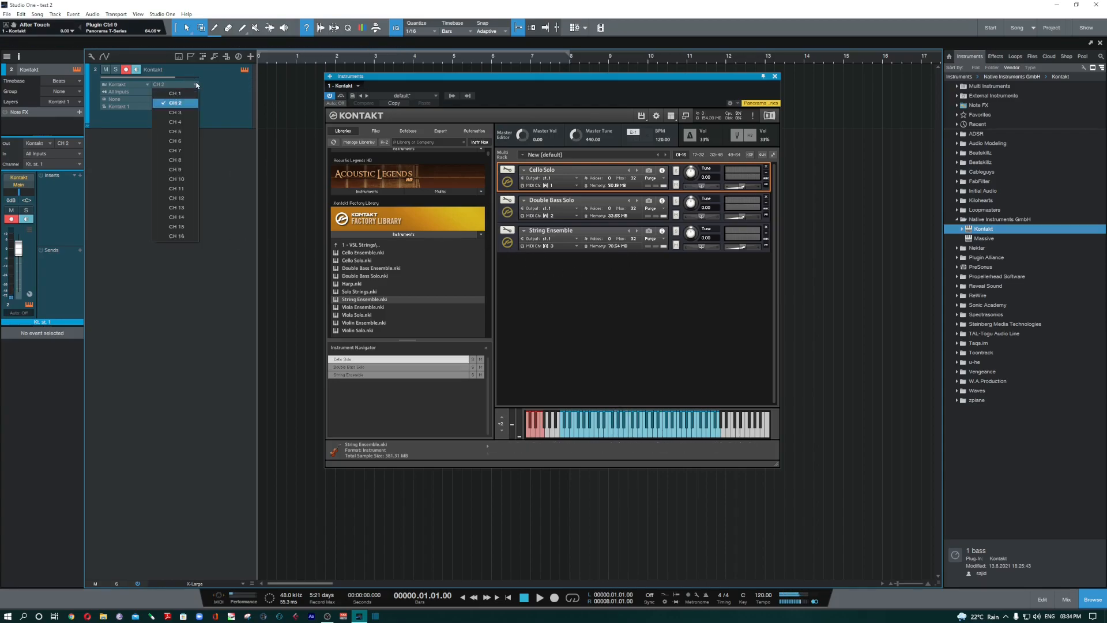
click(192, 113)
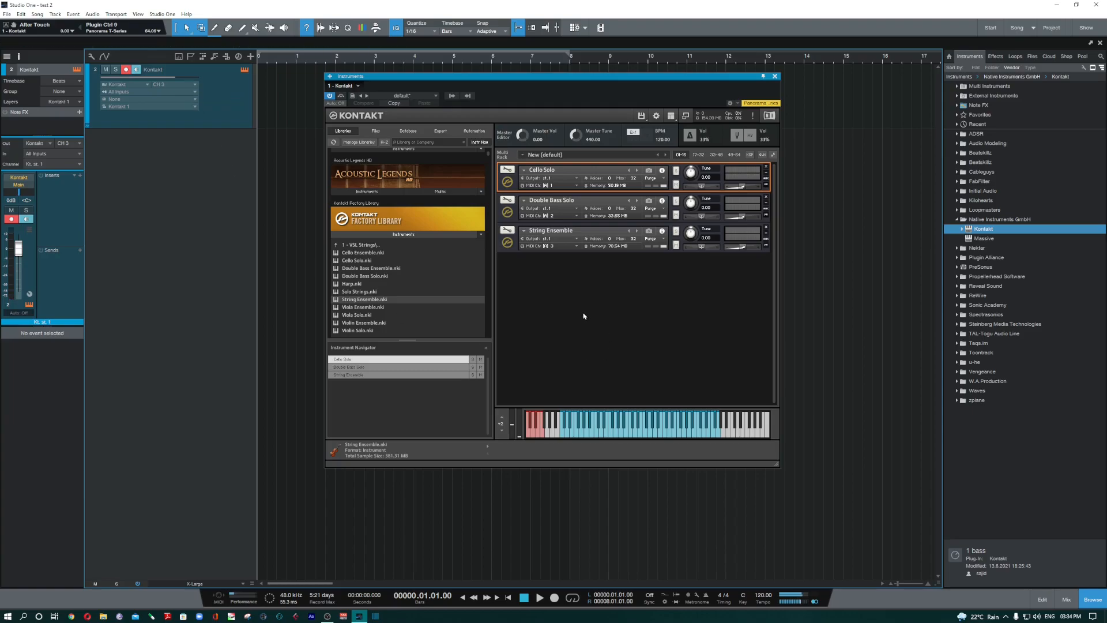
Set the MIDI channel of Double Bass Solo and String Ensemble to omni, and return the Kontakt track to CH 1
click(576, 215)
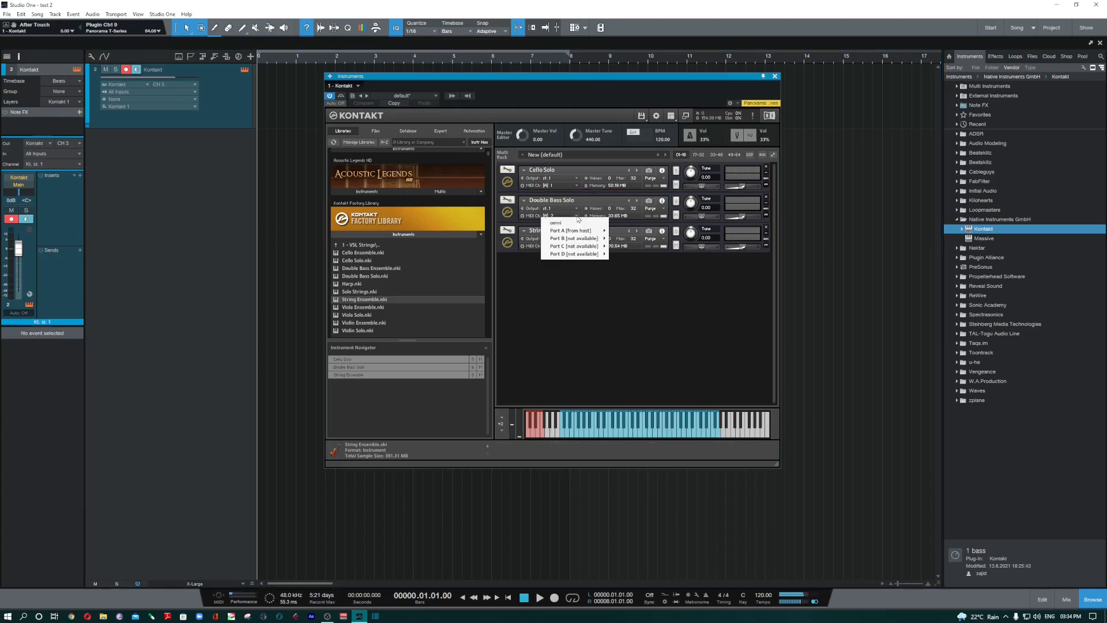
mouse_move(581, 232)
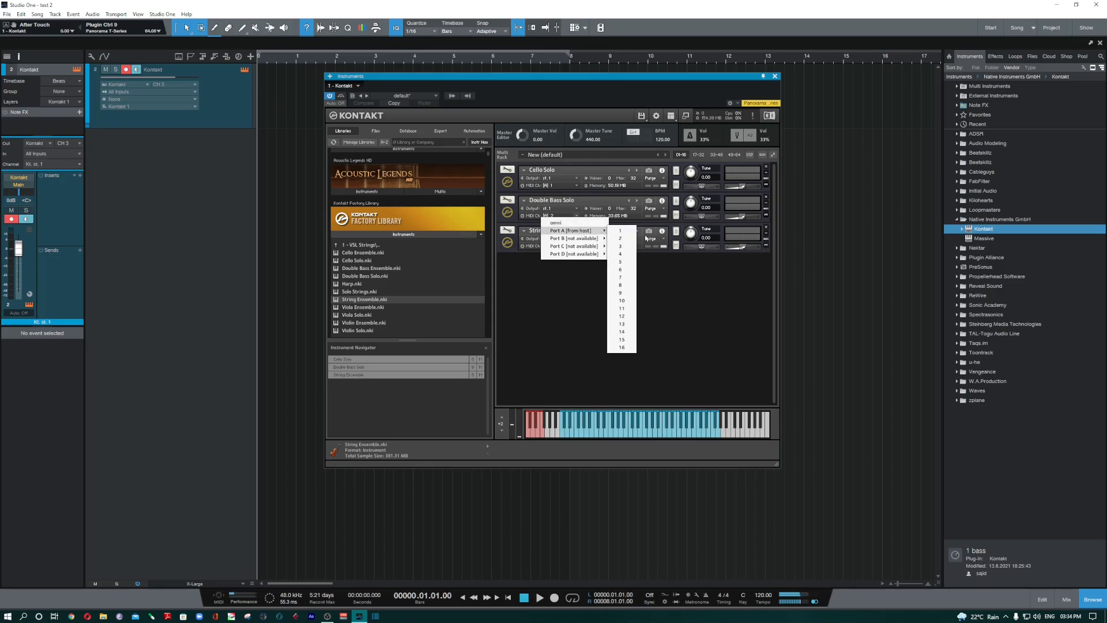
click(573, 226)
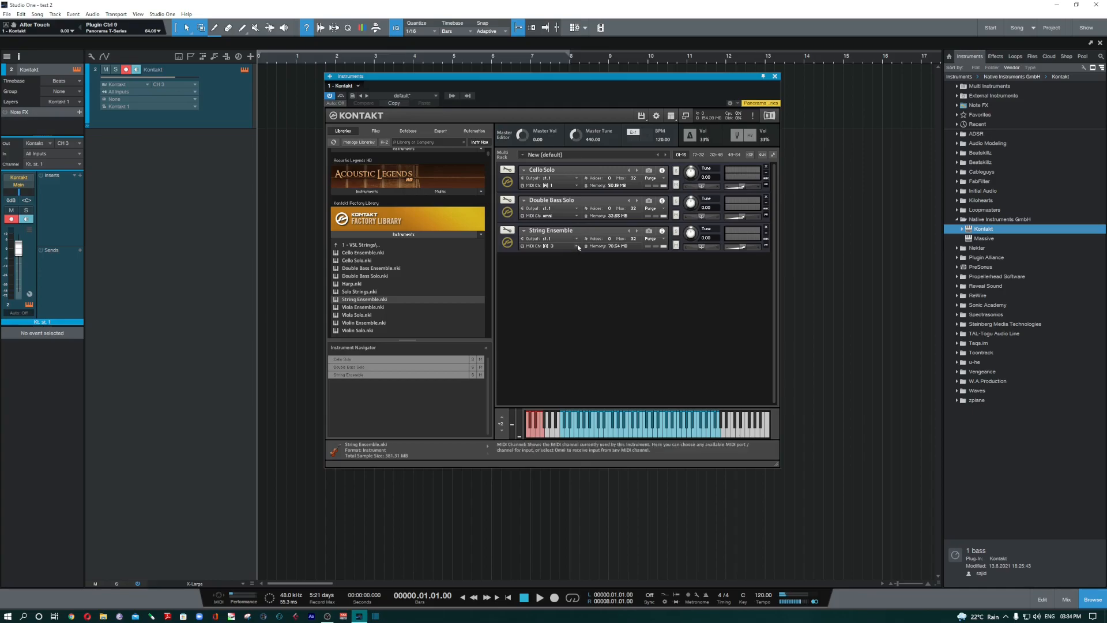
click(576, 244)
click(583, 253)
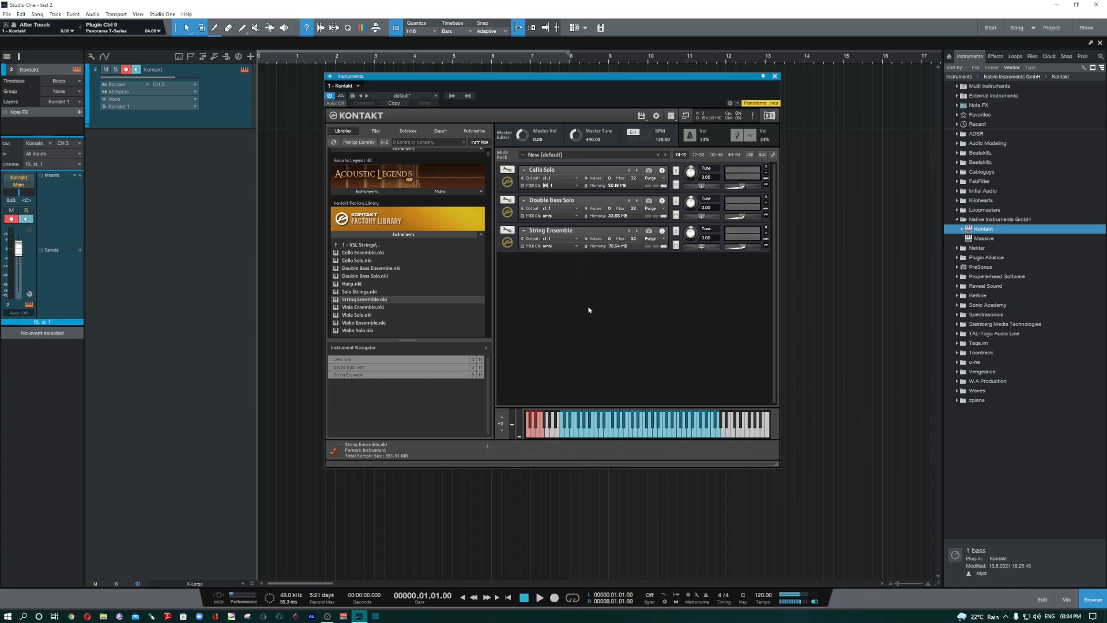
click(173, 85)
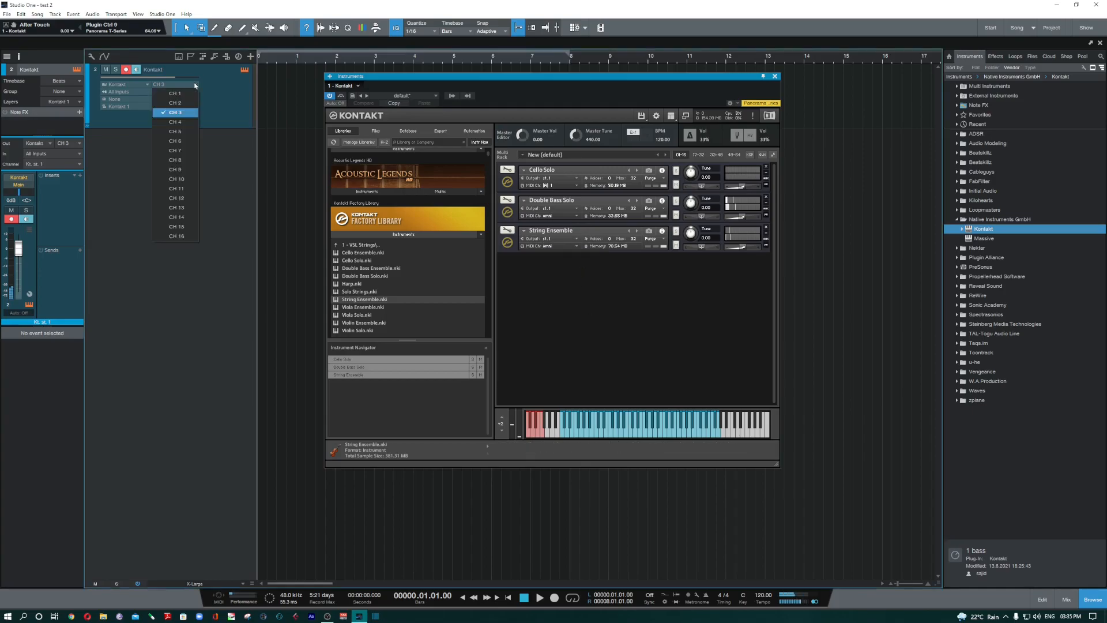
click(170, 95)
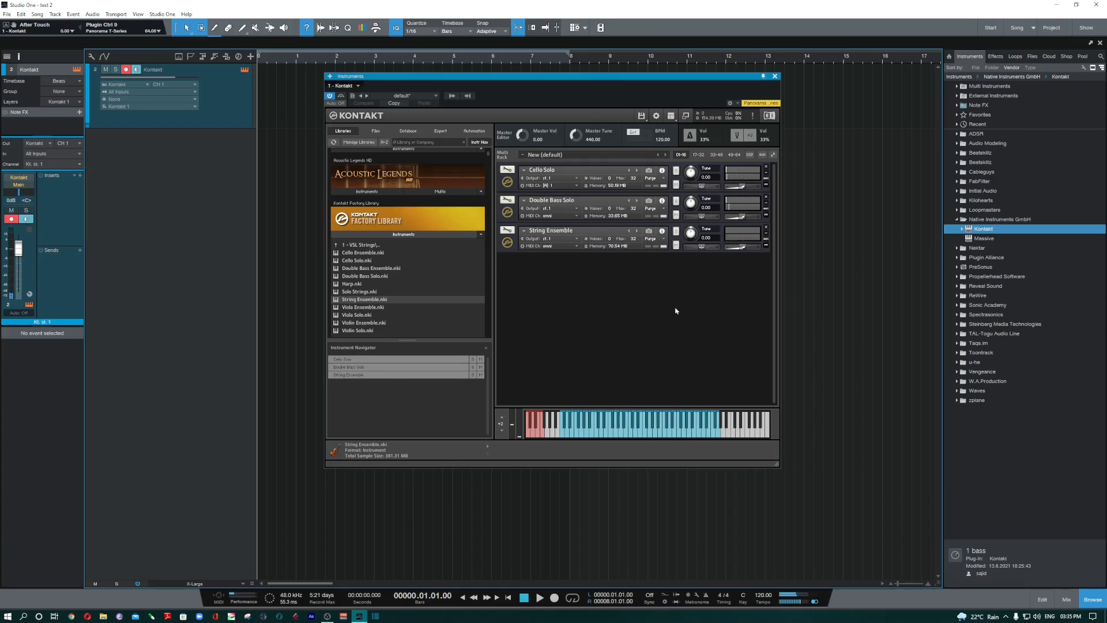
Set the MIDI channel assignment for loaded patches to assign to omni in Kontakt's Handling options, and close the Options
click(656, 115)
click(636, 325)
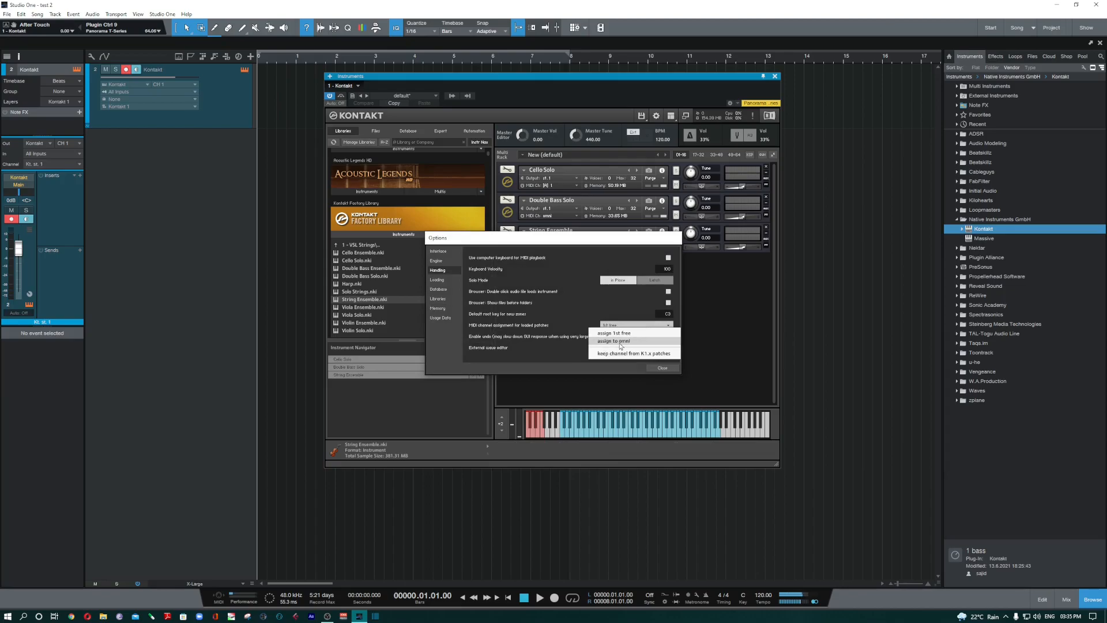
click(621, 343)
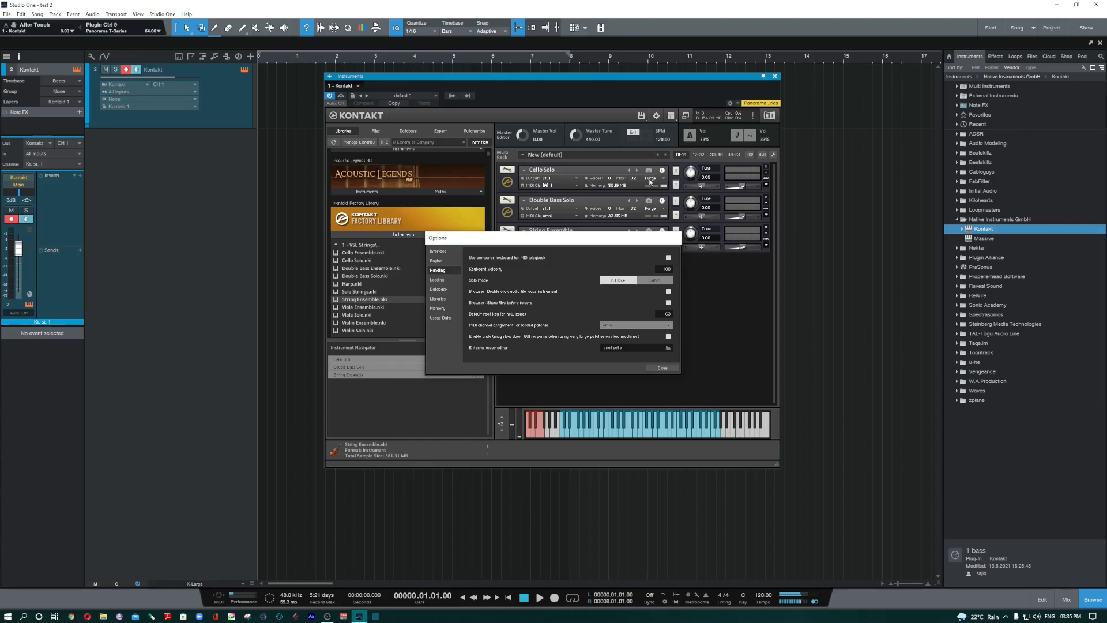
click(662, 367)
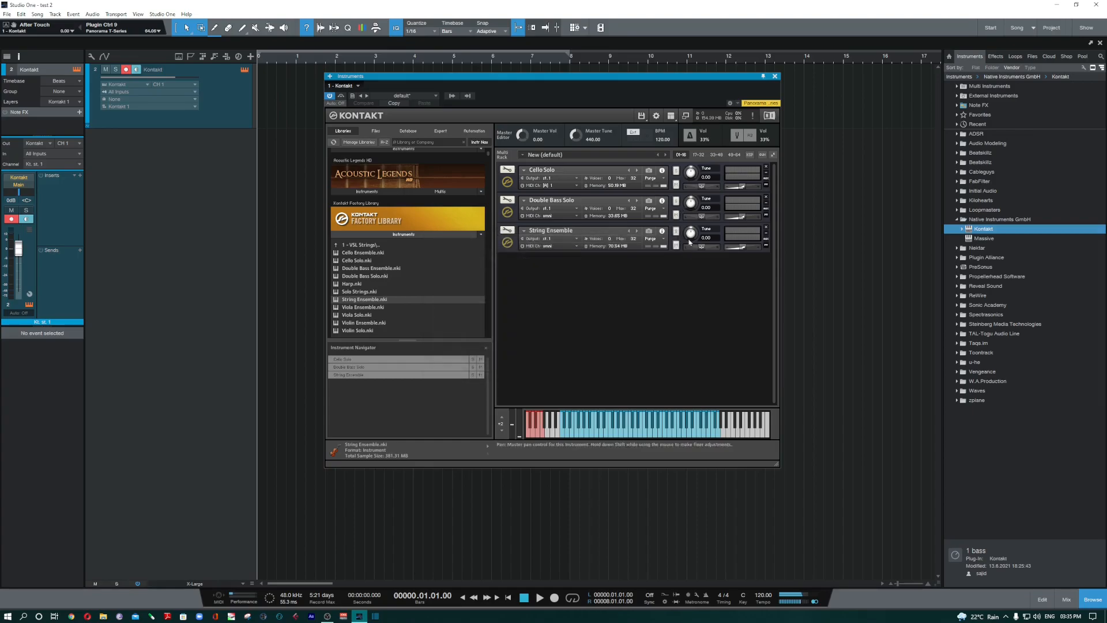
Replace Double Bass Solo and String Ensemble in the rack with freshly loaded, collapsed Double Bass Solo and Viola Ensemble instruments
click(766, 197)
click(765, 198)
drag(354, 276, 605, 287)
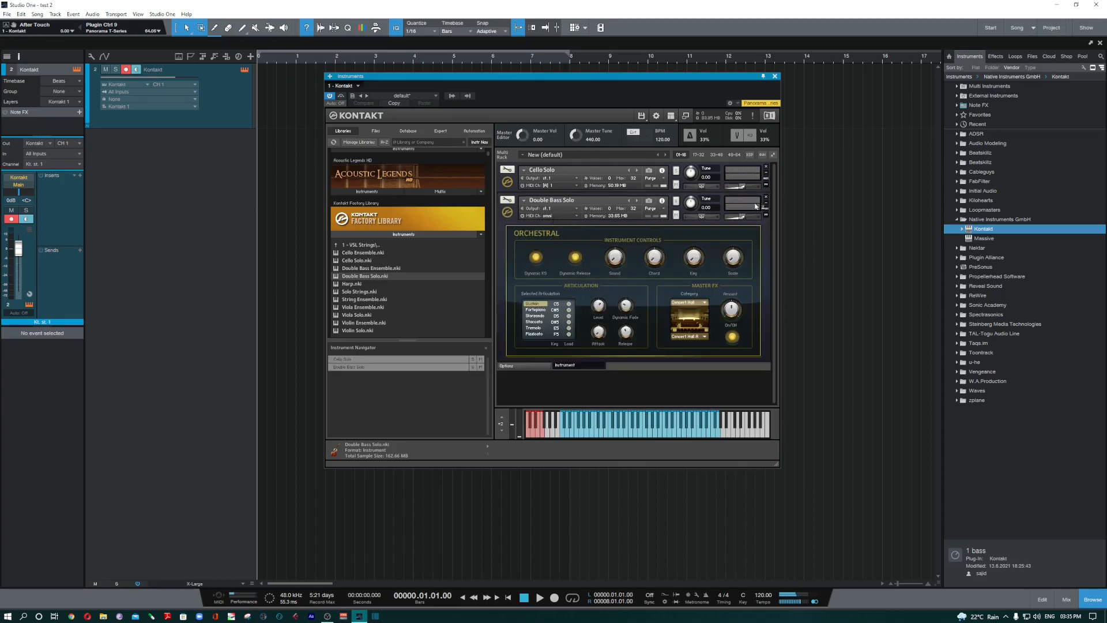
click(767, 215)
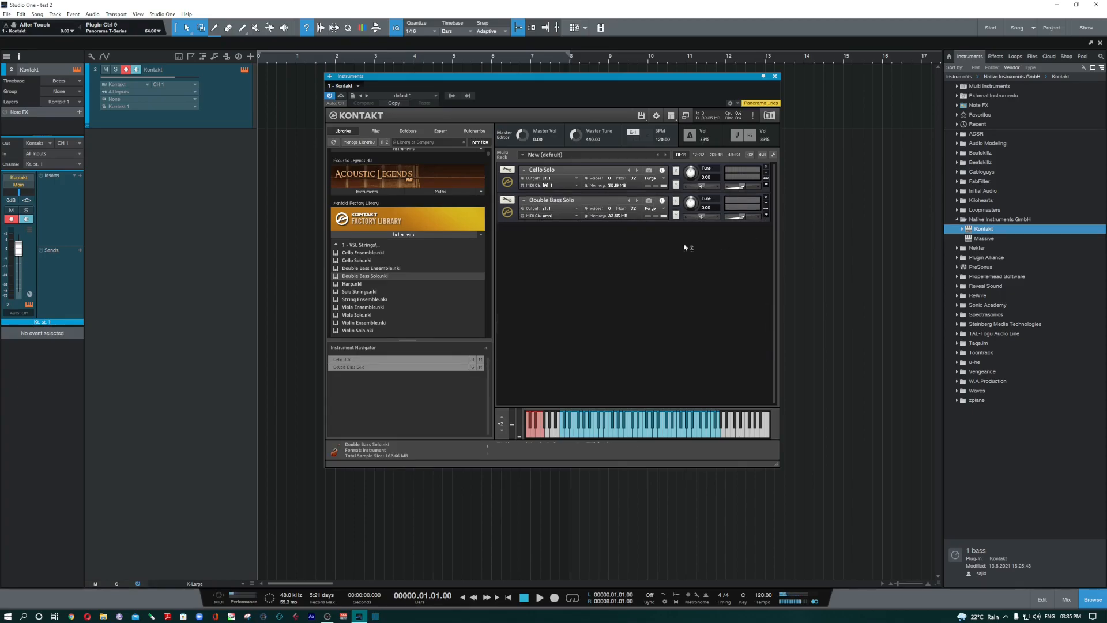
drag(363, 306, 600, 302)
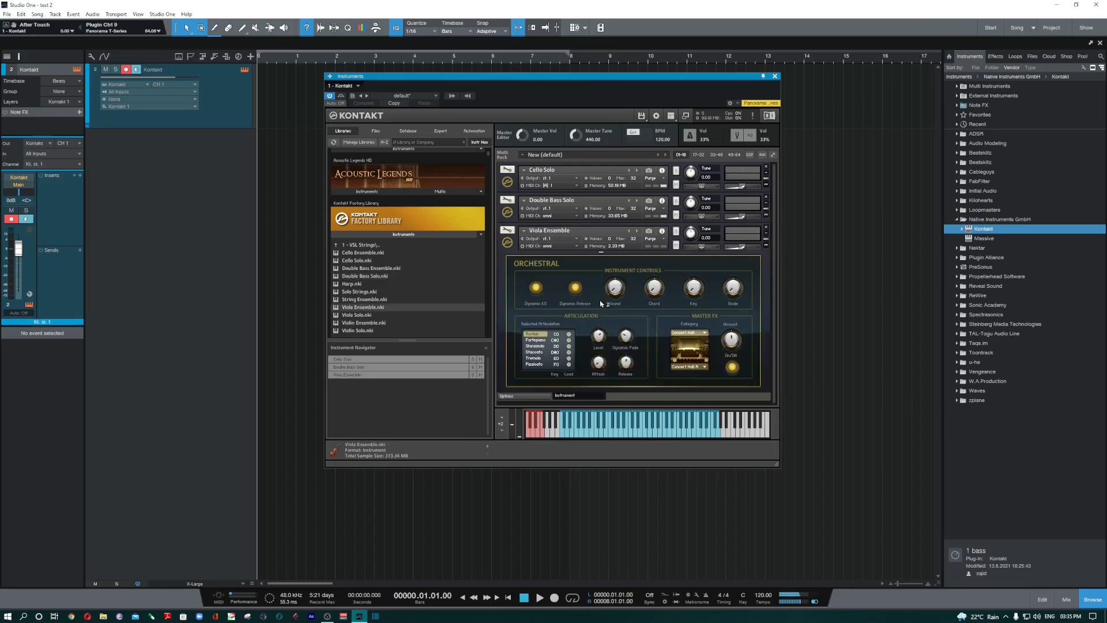
click(766, 246)
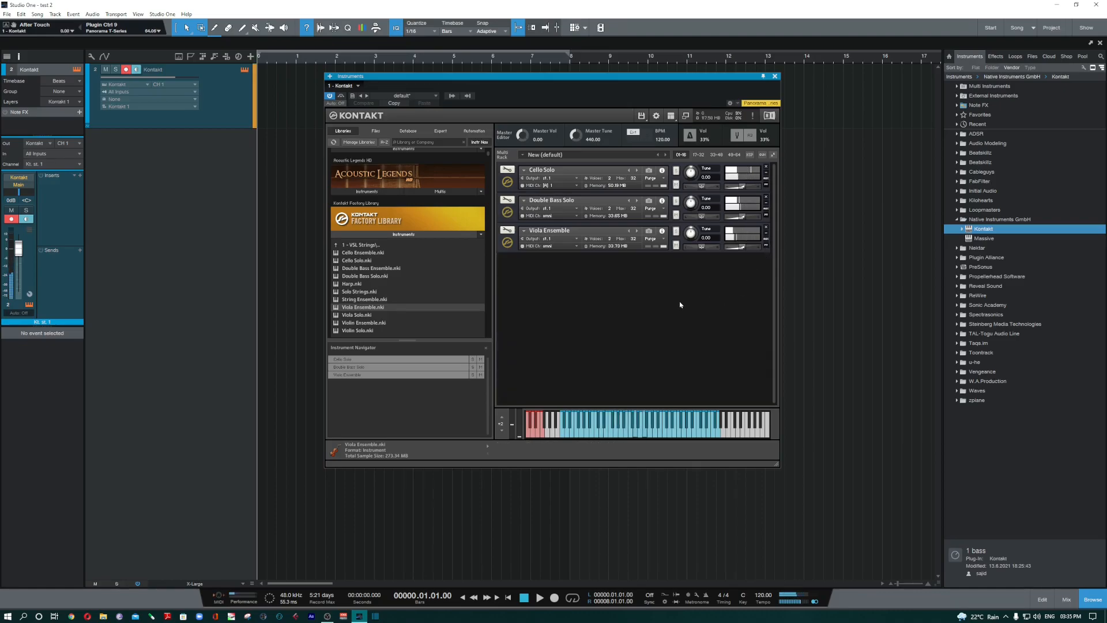
Mute the rack instruments in turn to hear Cello Solo and Double Bass Solo alone, and unmute all three
click(676, 246)
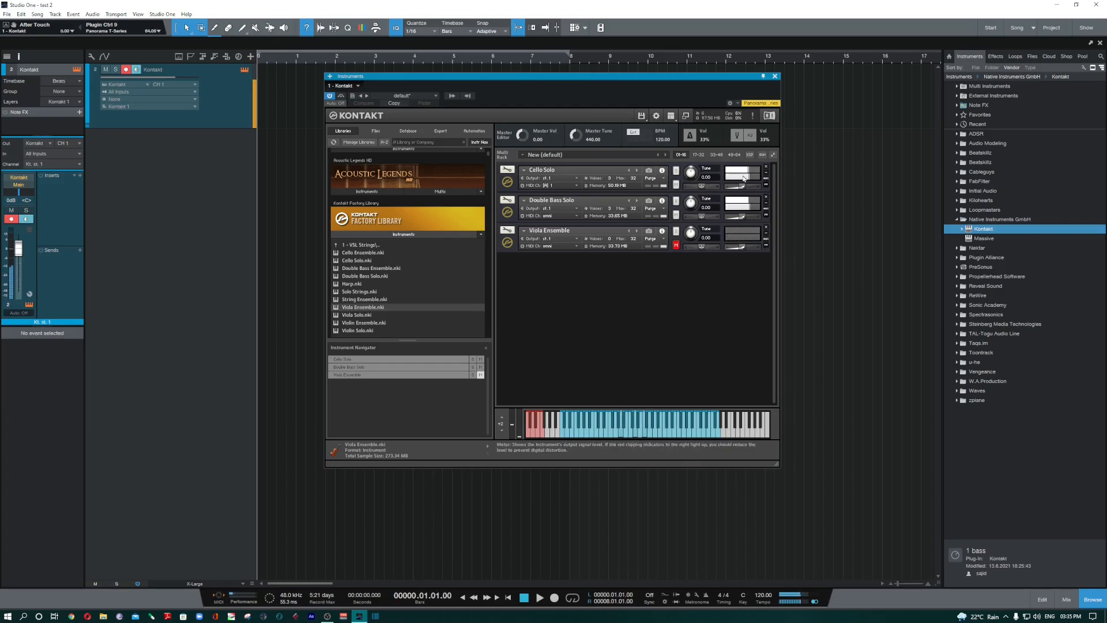
click(677, 217)
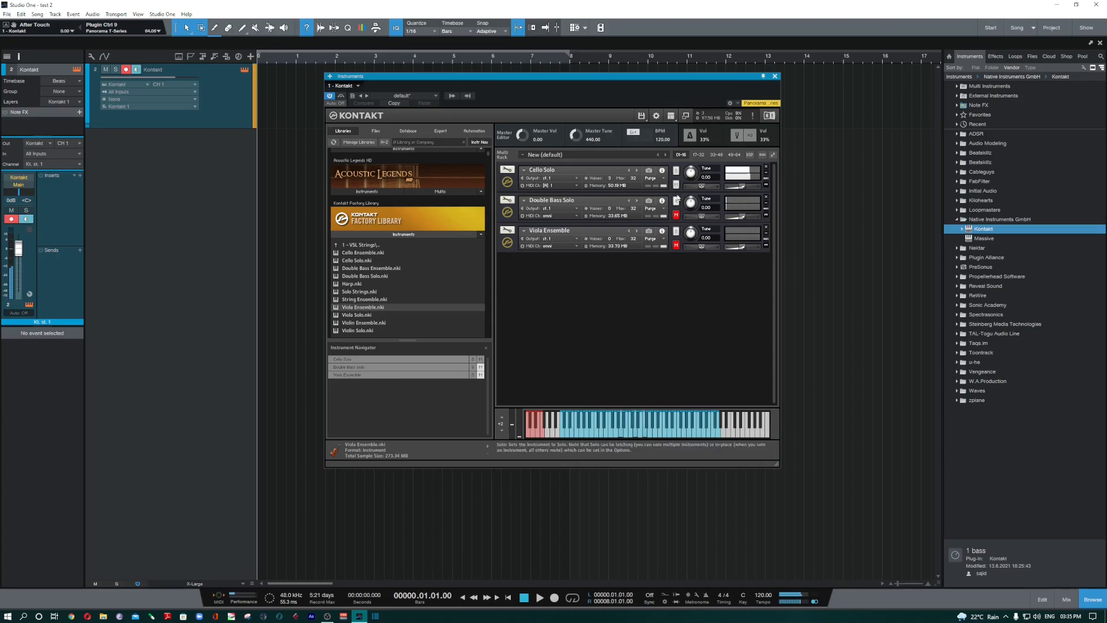
click(676, 185)
click(677, 215)
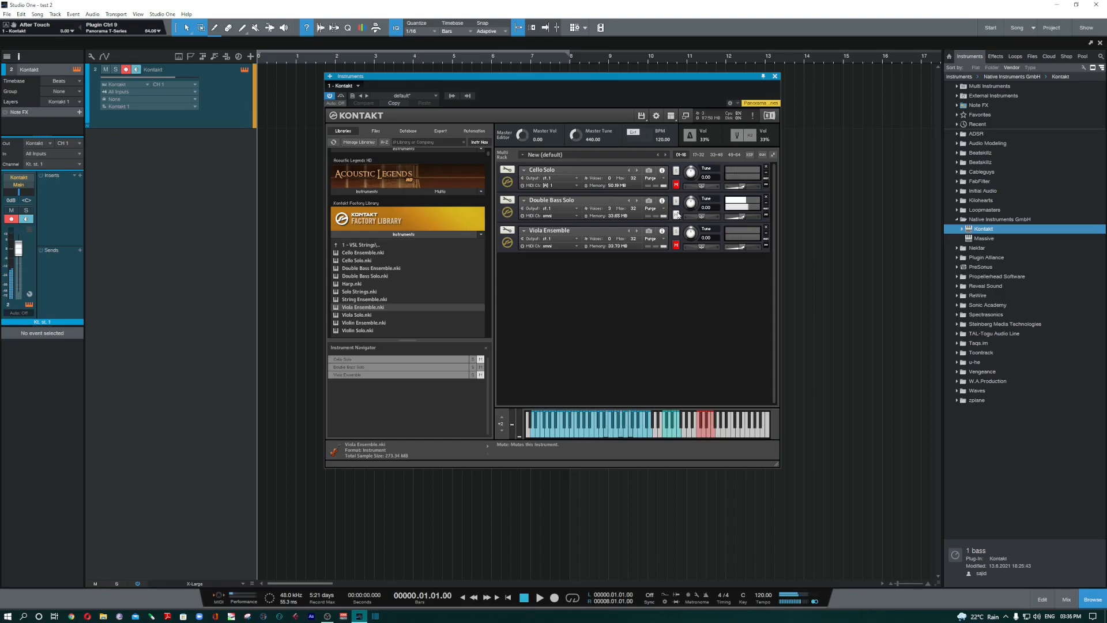
click(676, 216)
click(676, 185)
click(676, 215)
click(676, 245)
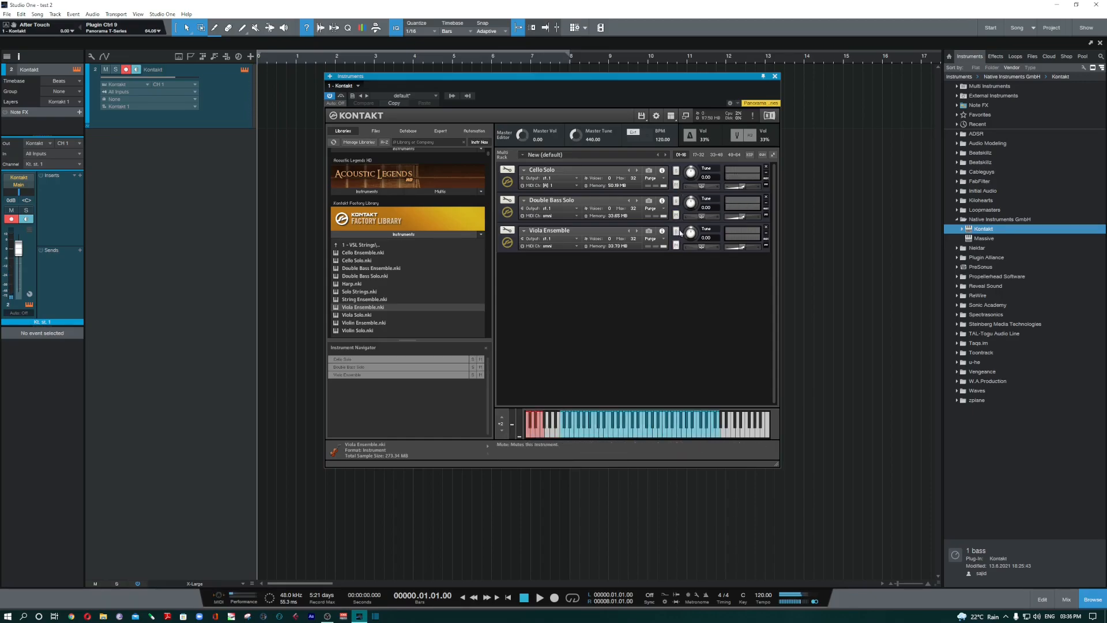
Choose keep channel from K1.x patches for the MIDI channel assignment in the Handling options, and review the other assignment choices
click(656, 116)
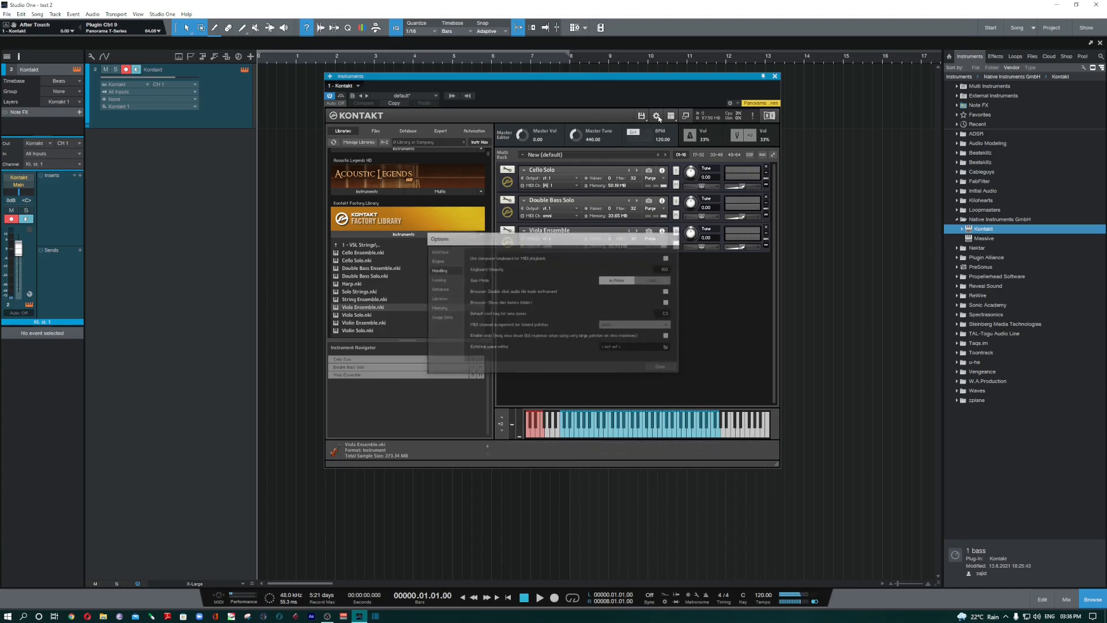
click(634, 325)
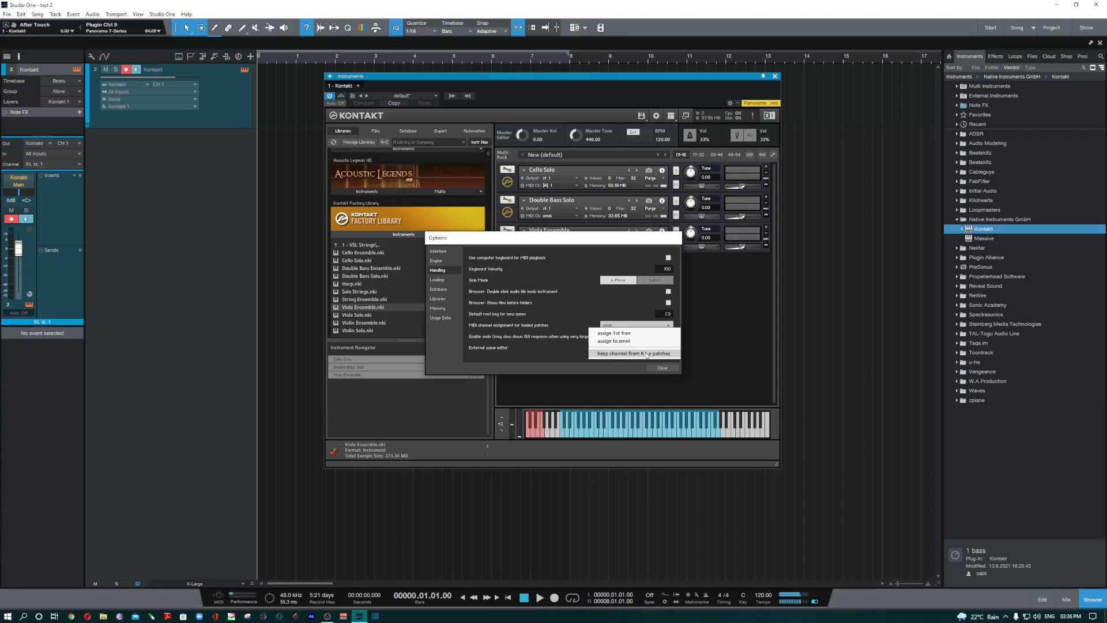
click(655, 353)
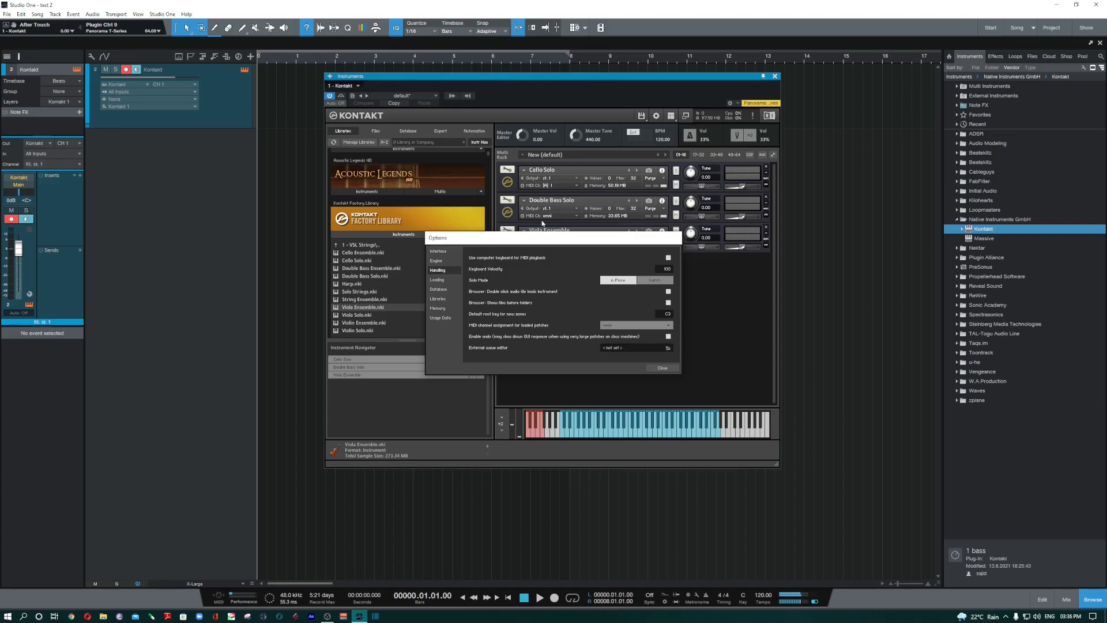
click(638, 325)
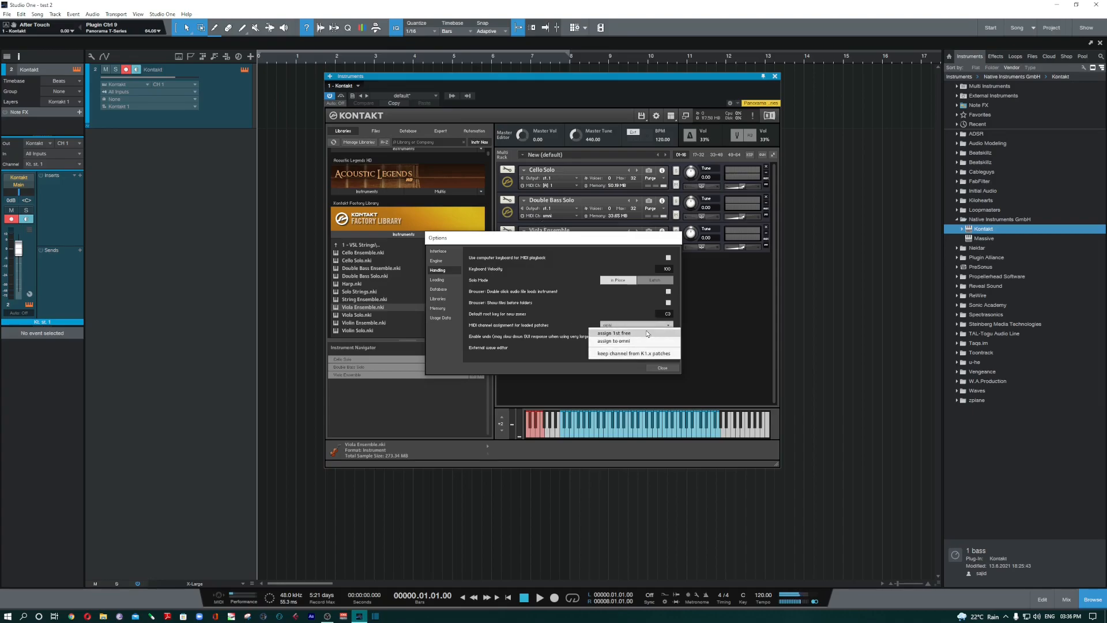
click(527, 351)
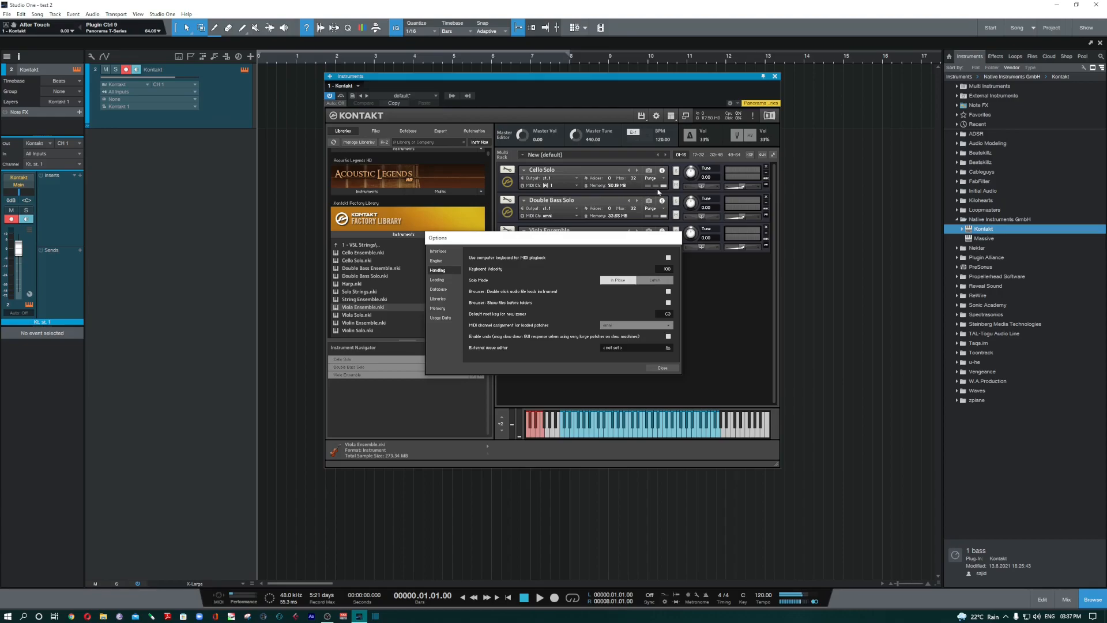
Examine the executable file chooser for the External wave editor setting, and close it without choosing a program
click(668, 348)
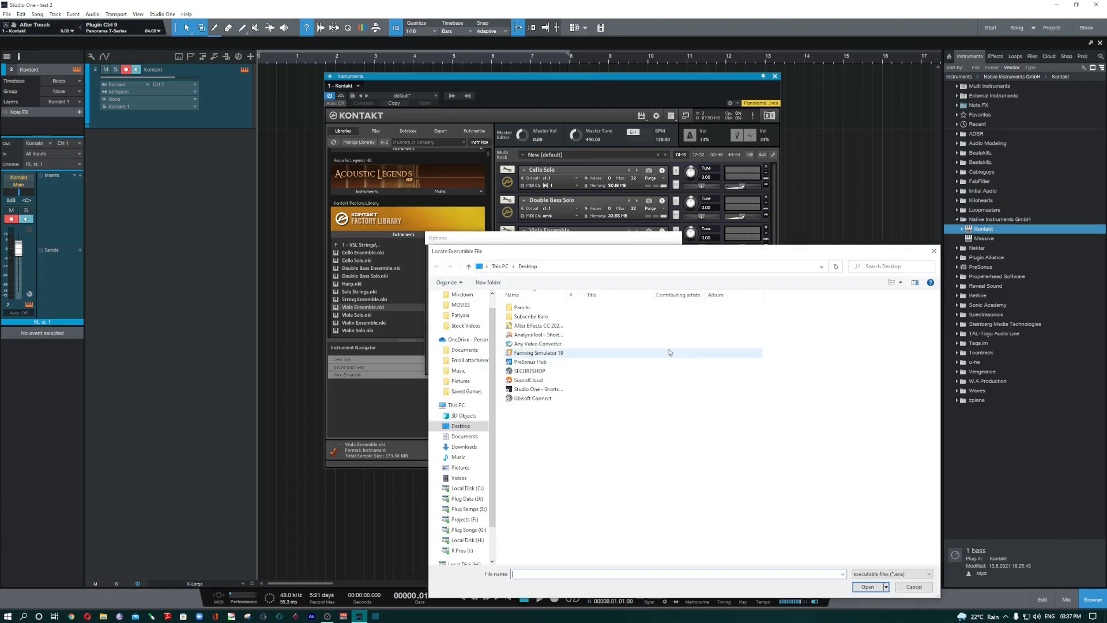
drag(715, 255, 358, 146)
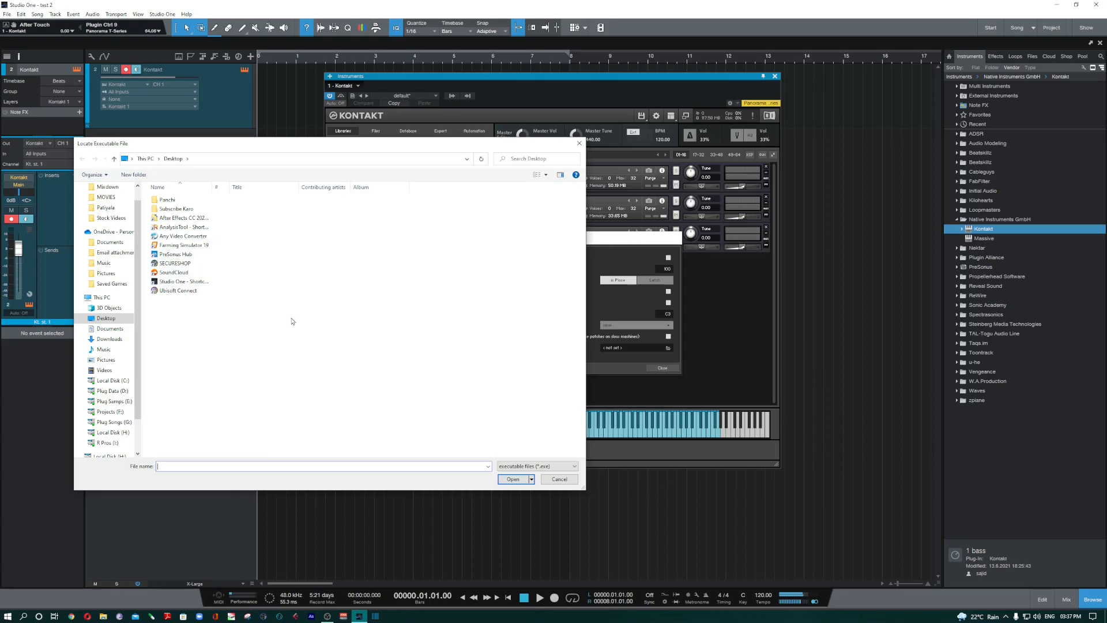
click(560, 480)
click(668, 348)
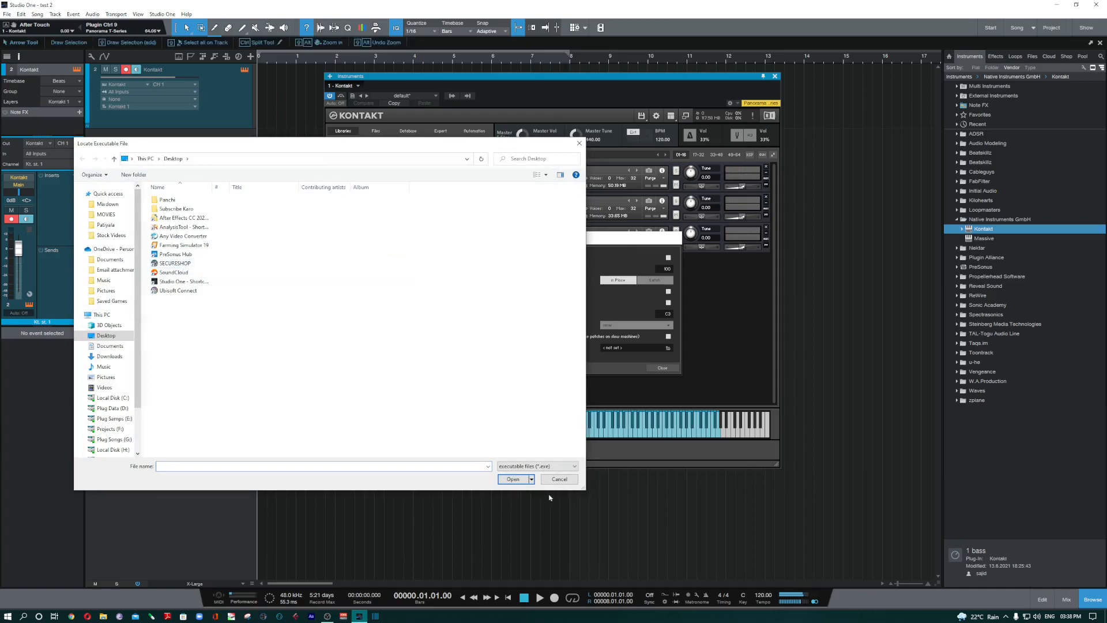
click(559, 480)
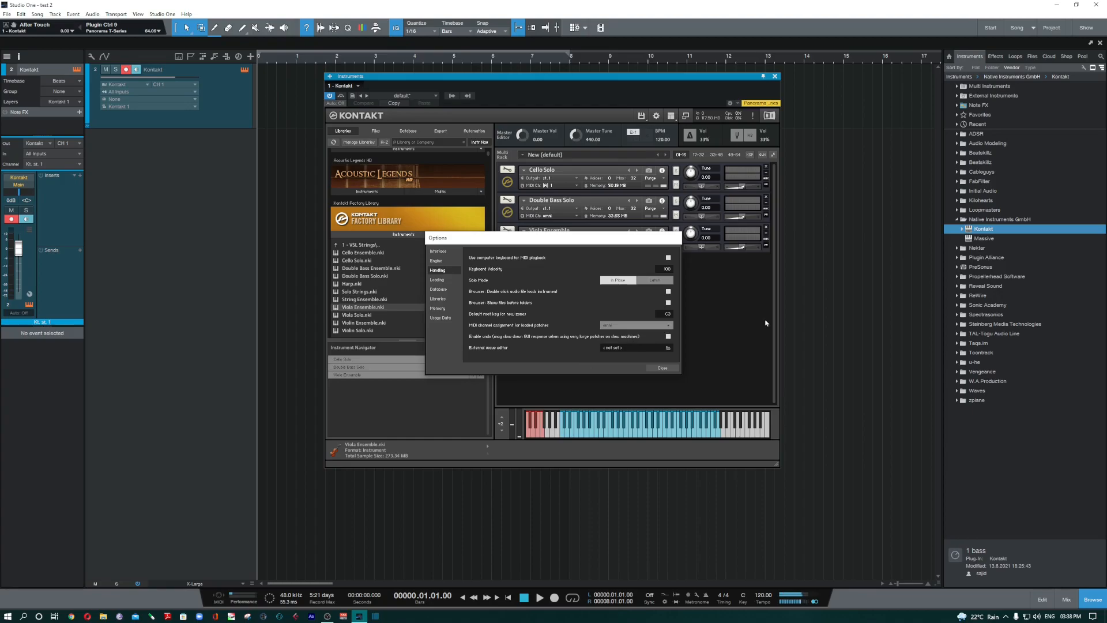
Show Kontakt's Loading options and move the Options window lower to uncover the loaded instruments
click(438, 280)
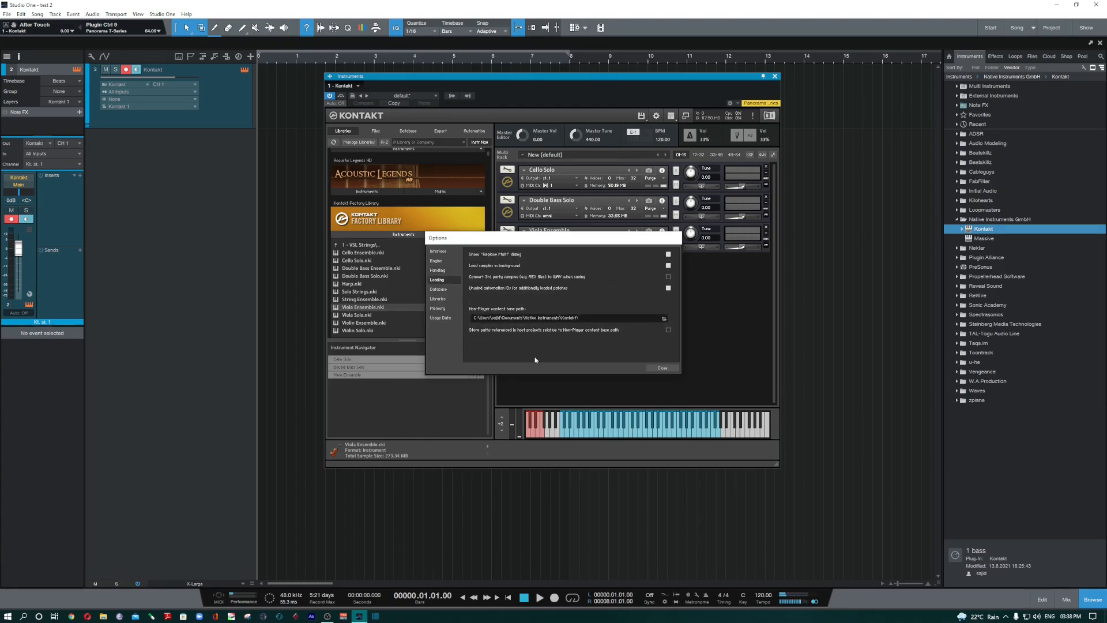
drag(593, 237, 614, 282)
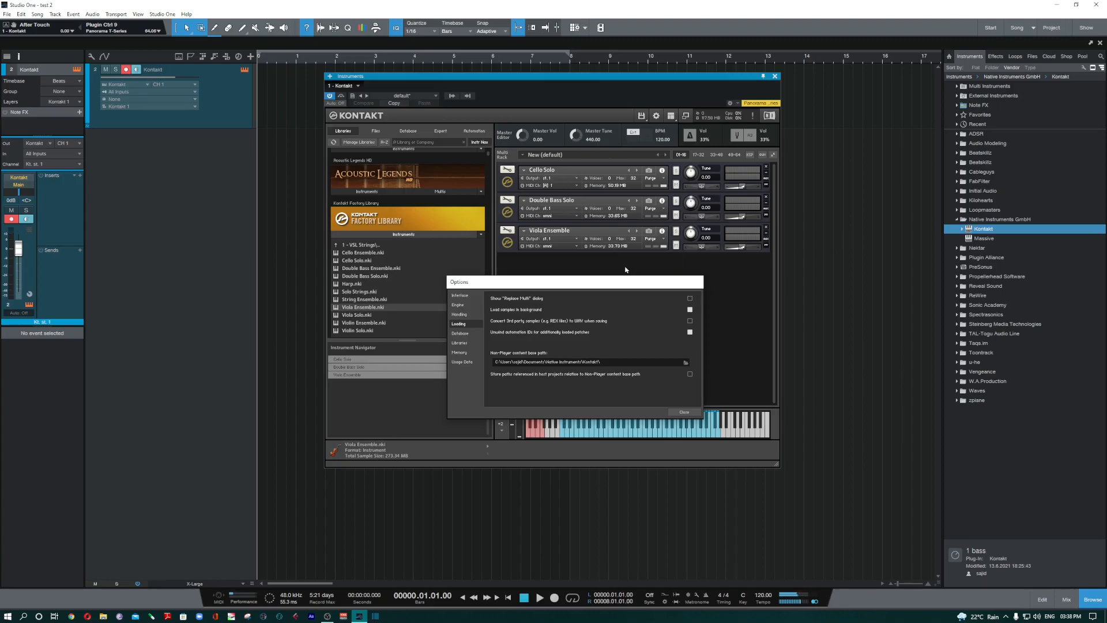
Enable the Show "Replace Multi" dialog option in the Loading settings and close Options
click(691, 299)
drag(618, 282, 612, 263)
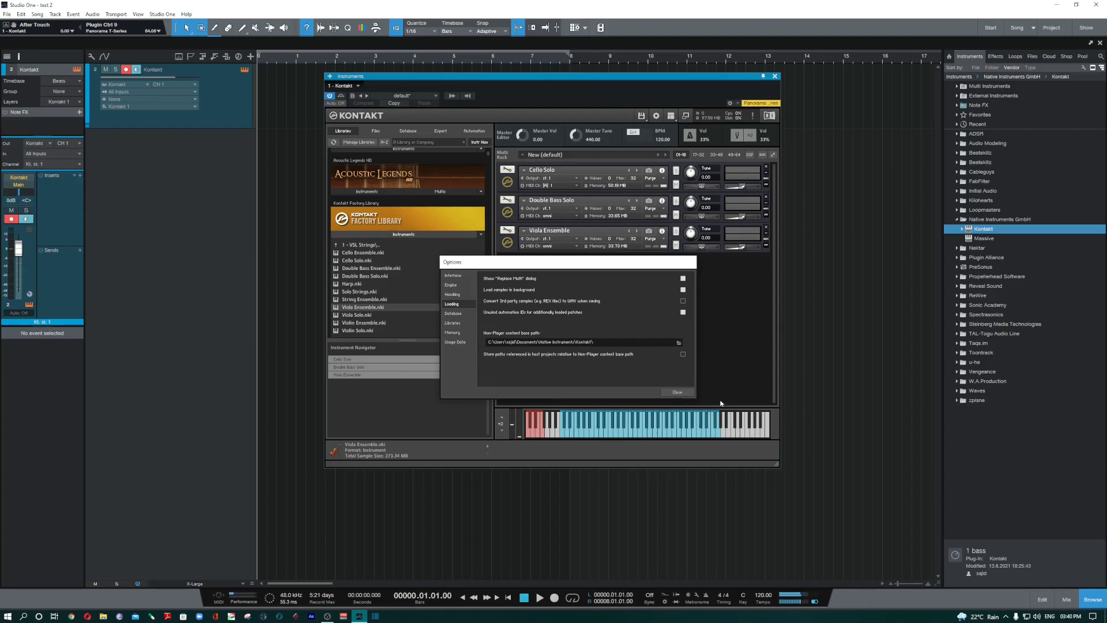
click(677, 392)
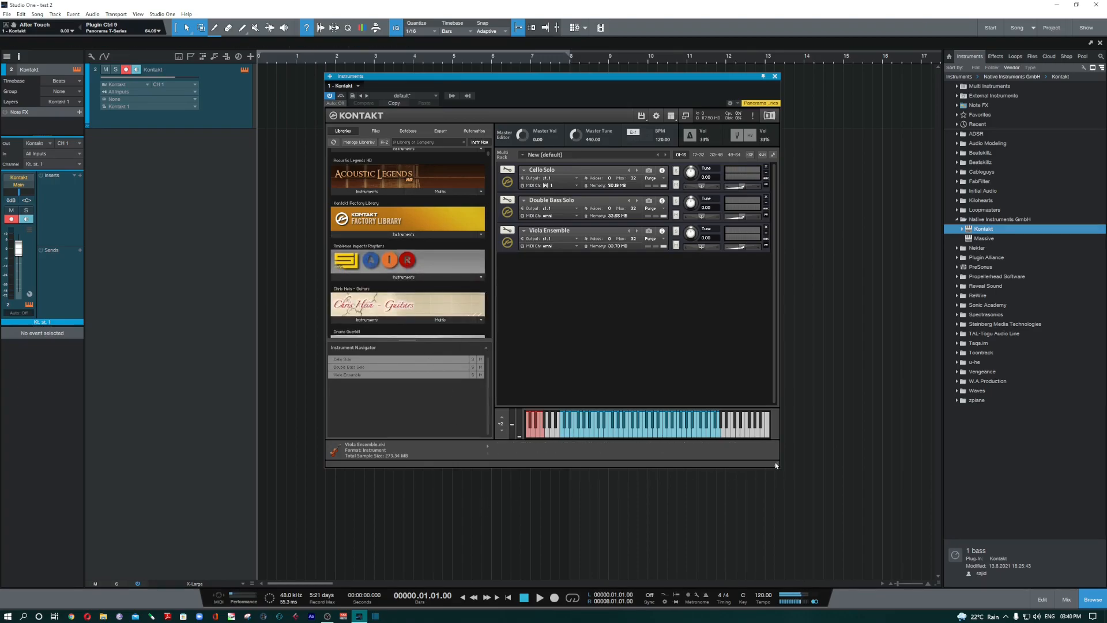
Enlarge the Kontakt window and its library list, and compare the browser's Files, Database and Libraries views
drag(777, 463, 881, 545)
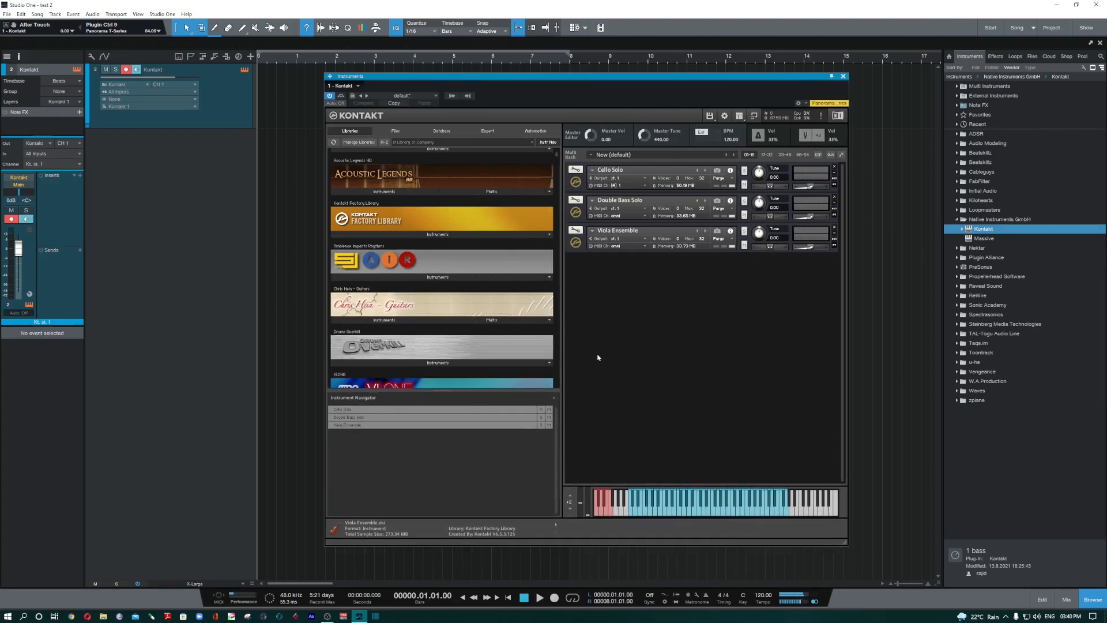
drag(513, 391, 510, 426)
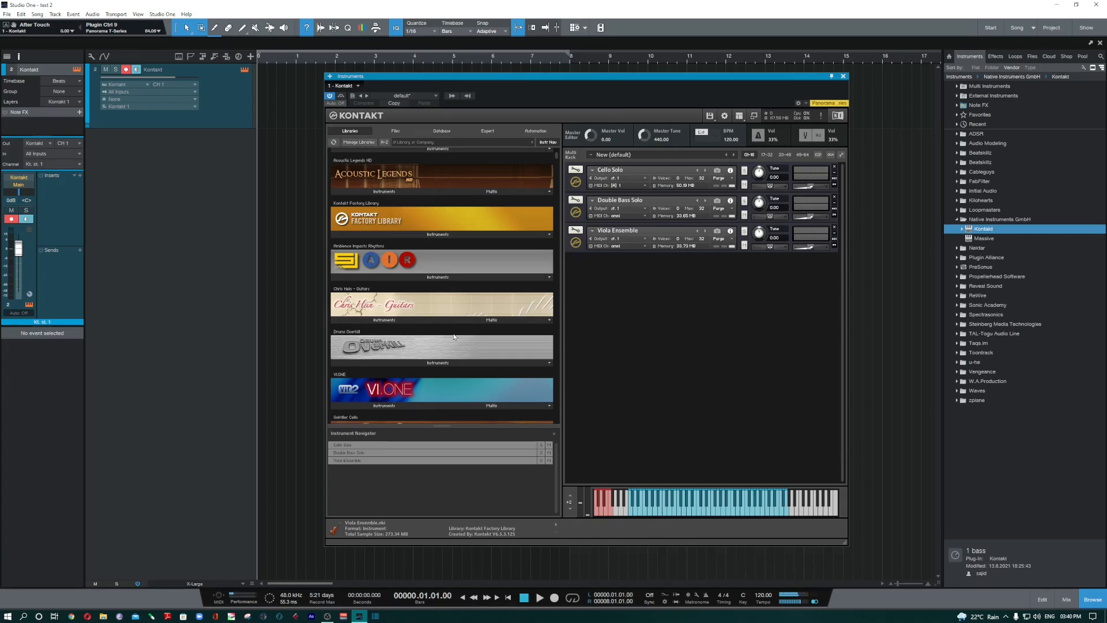
click(395, 130)
click(440, 130)
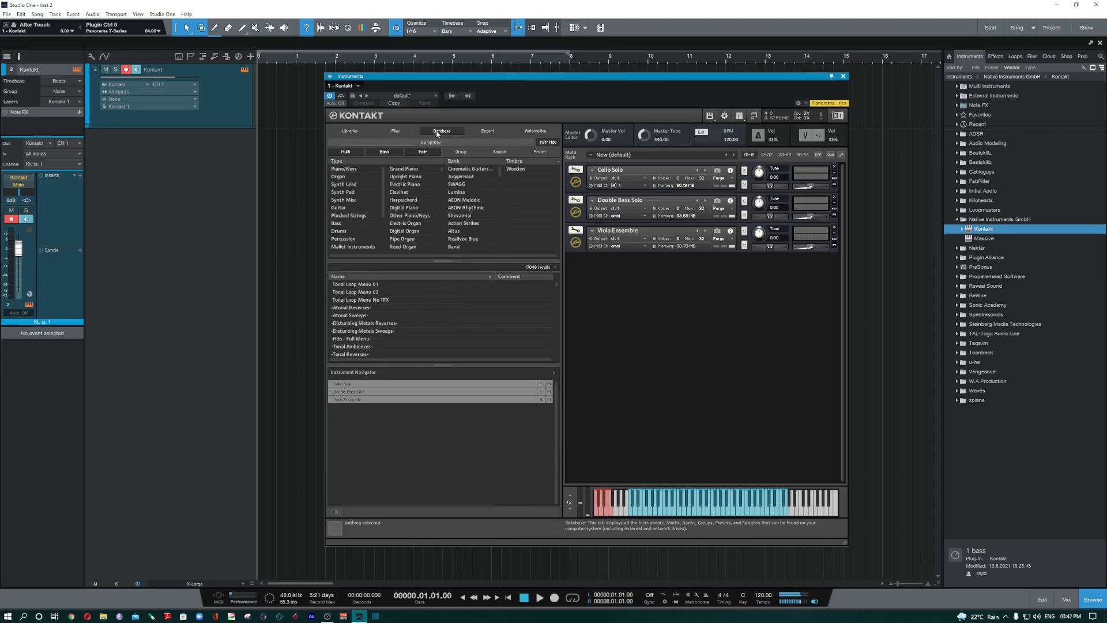
scroll(392, 334, down, 8)
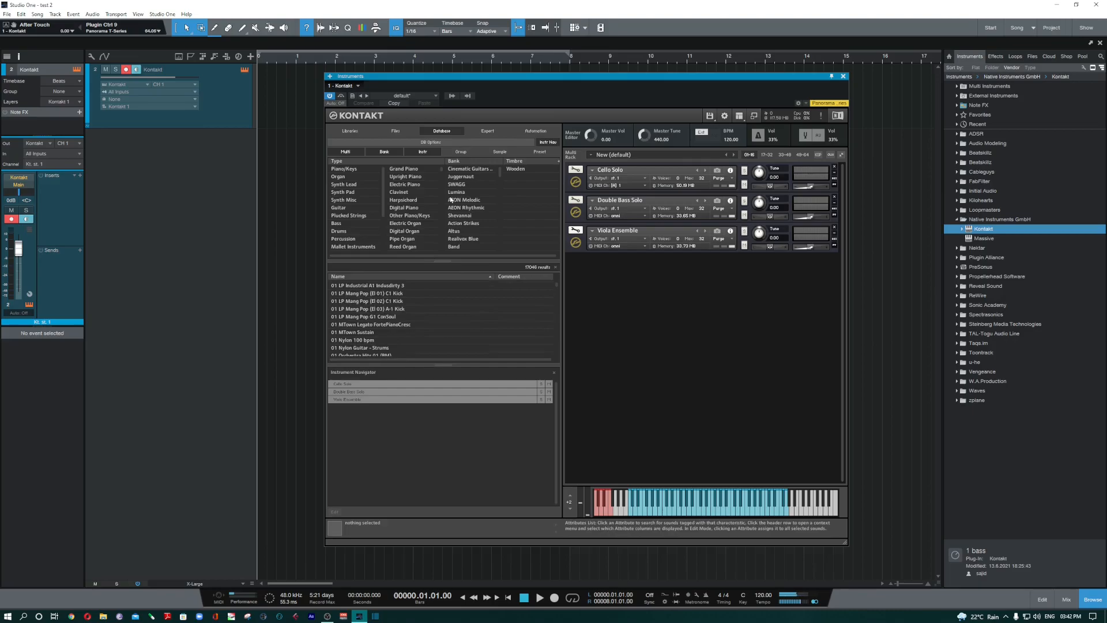
click(351, 132)
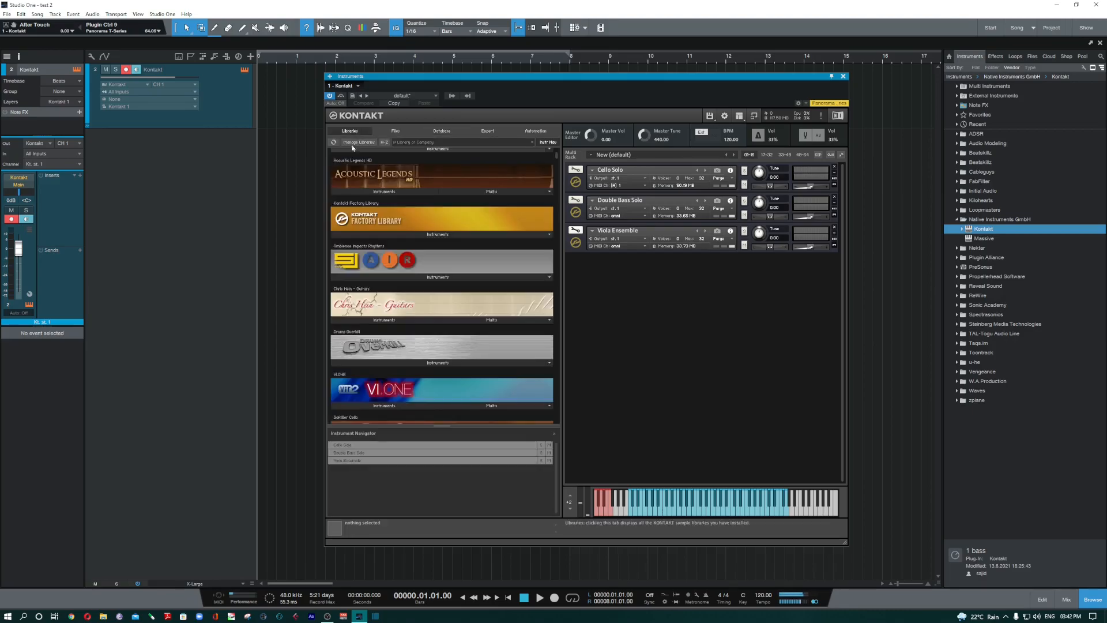
click(442, 130)
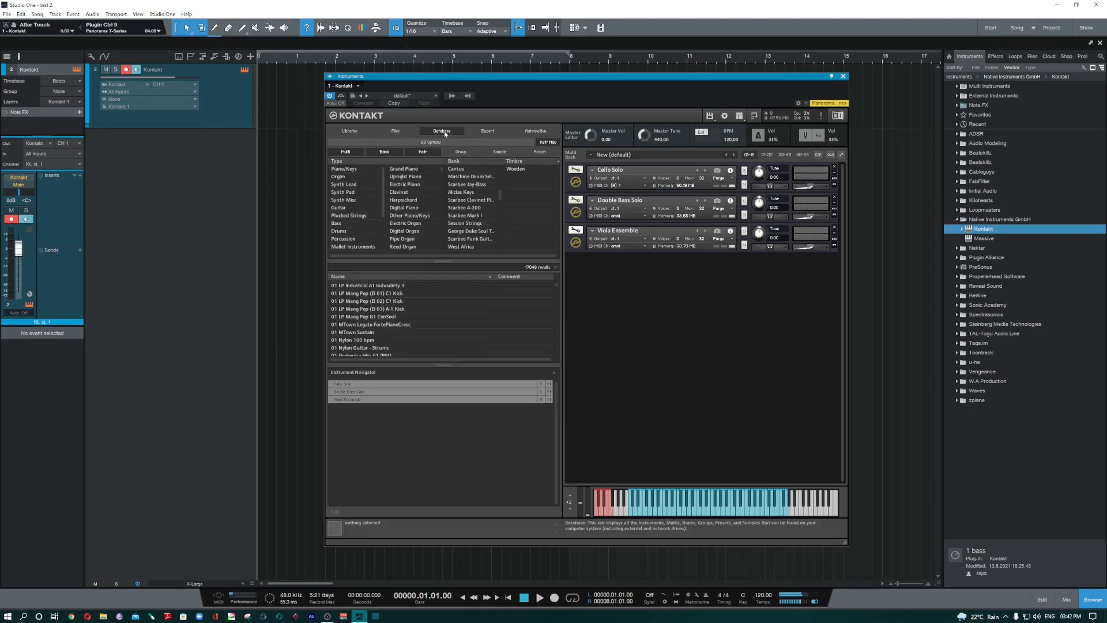
Review the Loading and Database settings in Kontakt's Options, and close the window
click(725, 117)
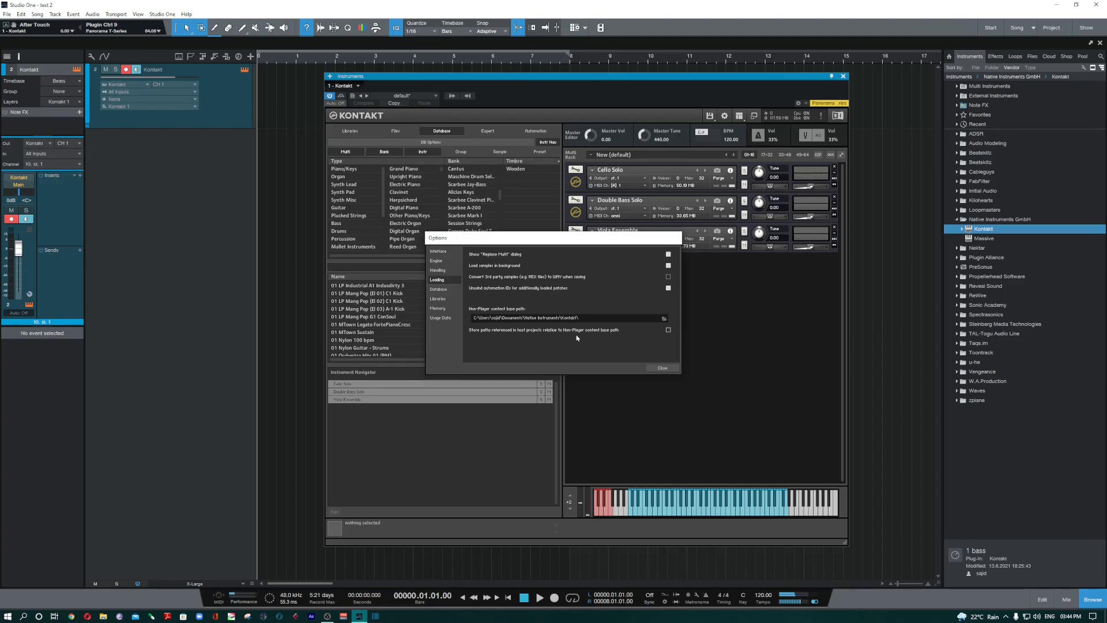
click(439, 289)
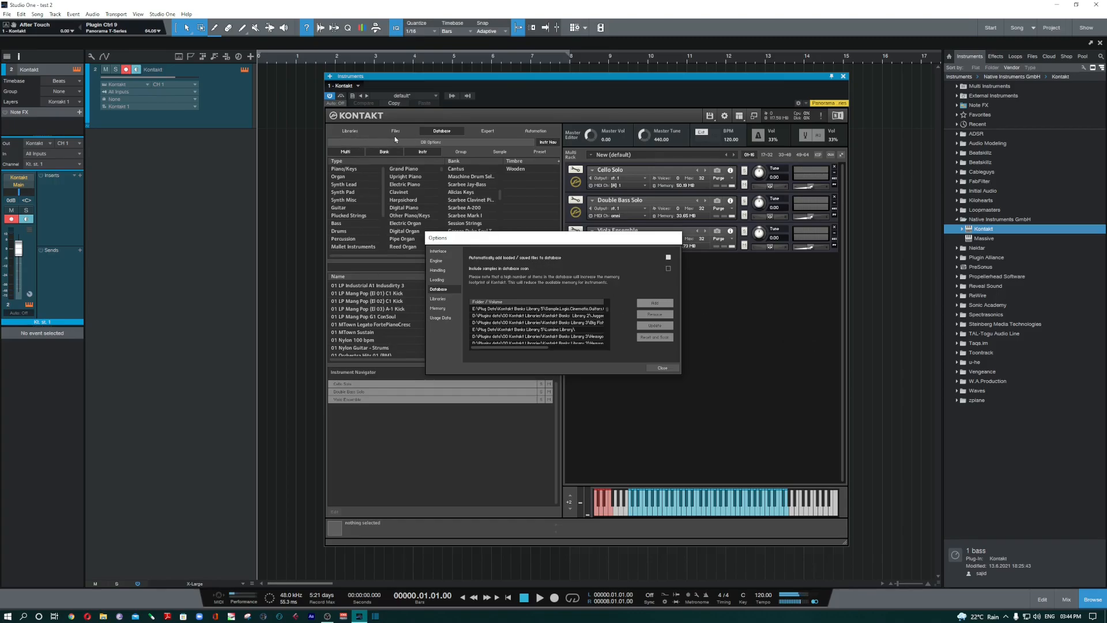
click(662, 367)
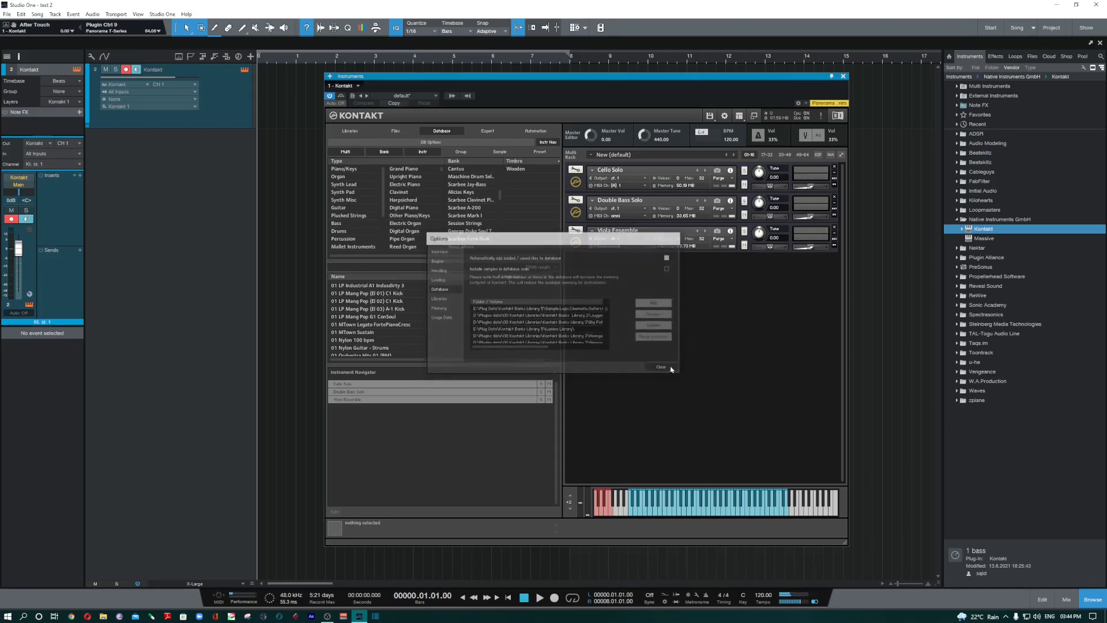
Browse the contents of the Softs Songs (G:) and Pro Bups (H:) drives, and revisit the Database and Libraries views
click(395, 131)
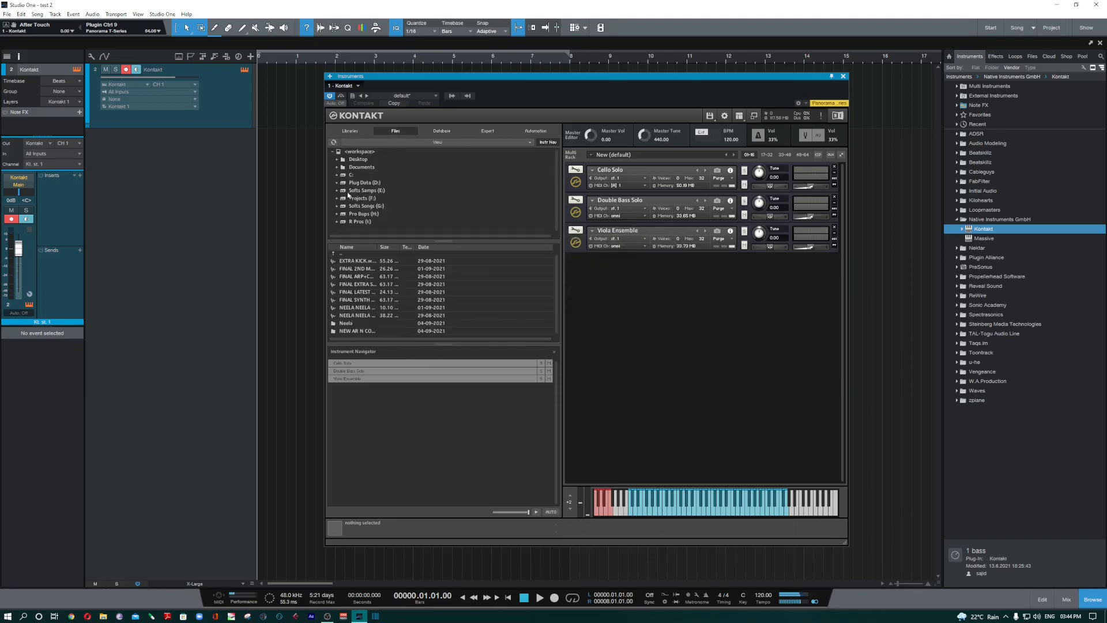
click(358, 208)
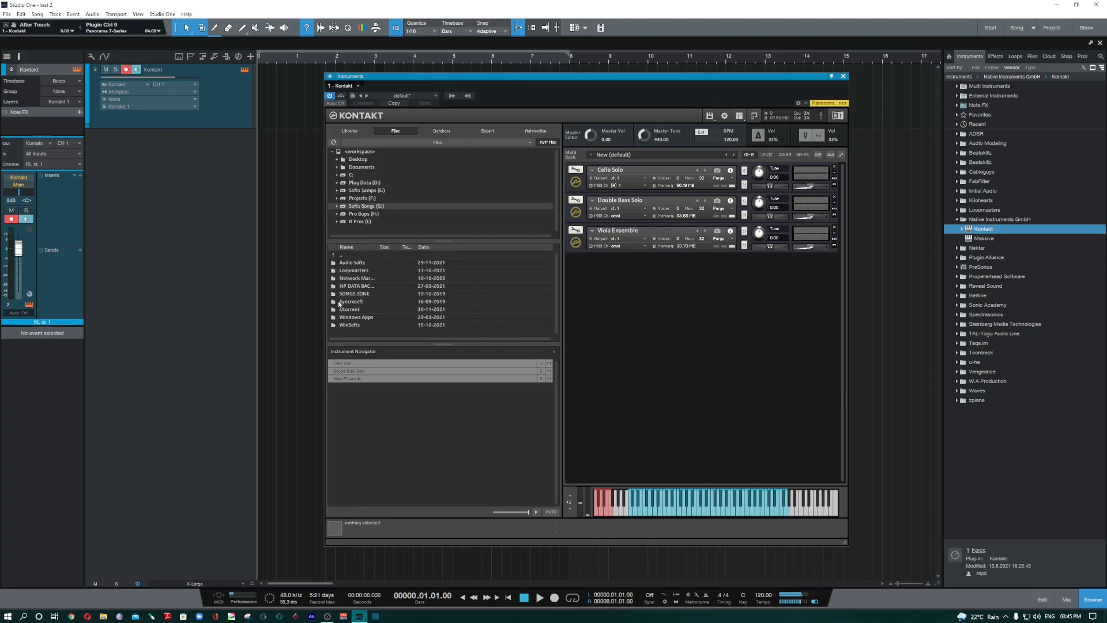
key(Down)
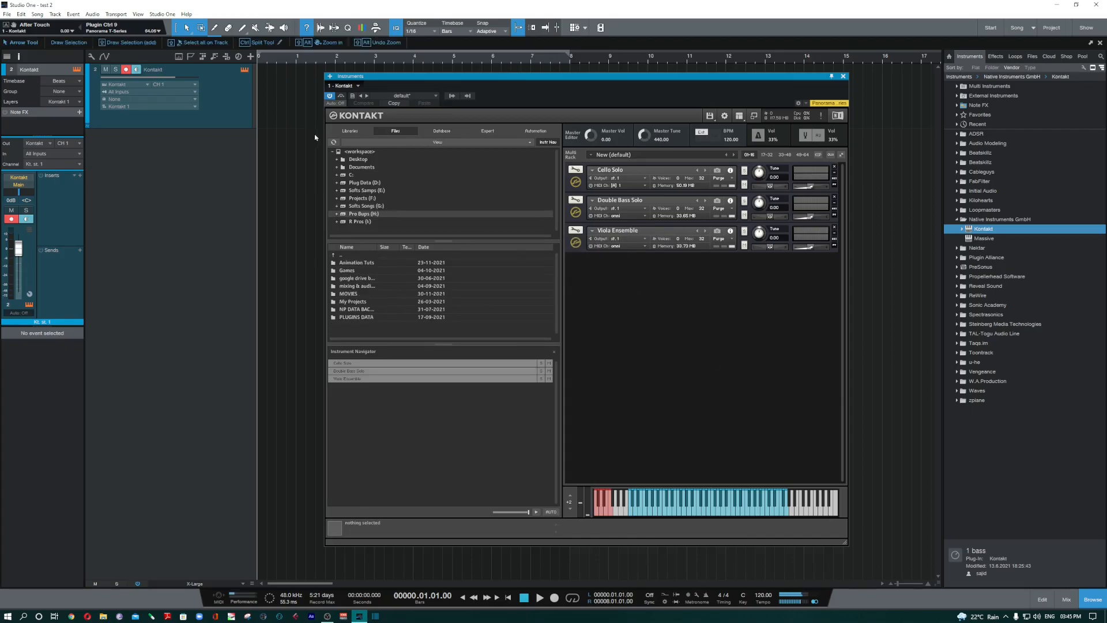
click(441, 130)
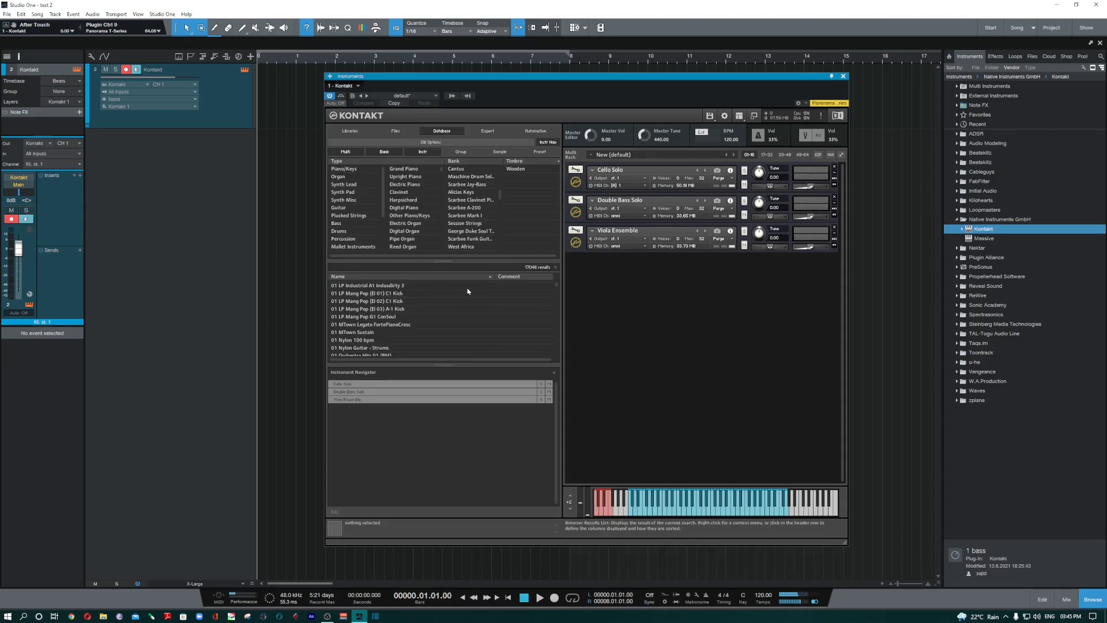
click(347, 270)
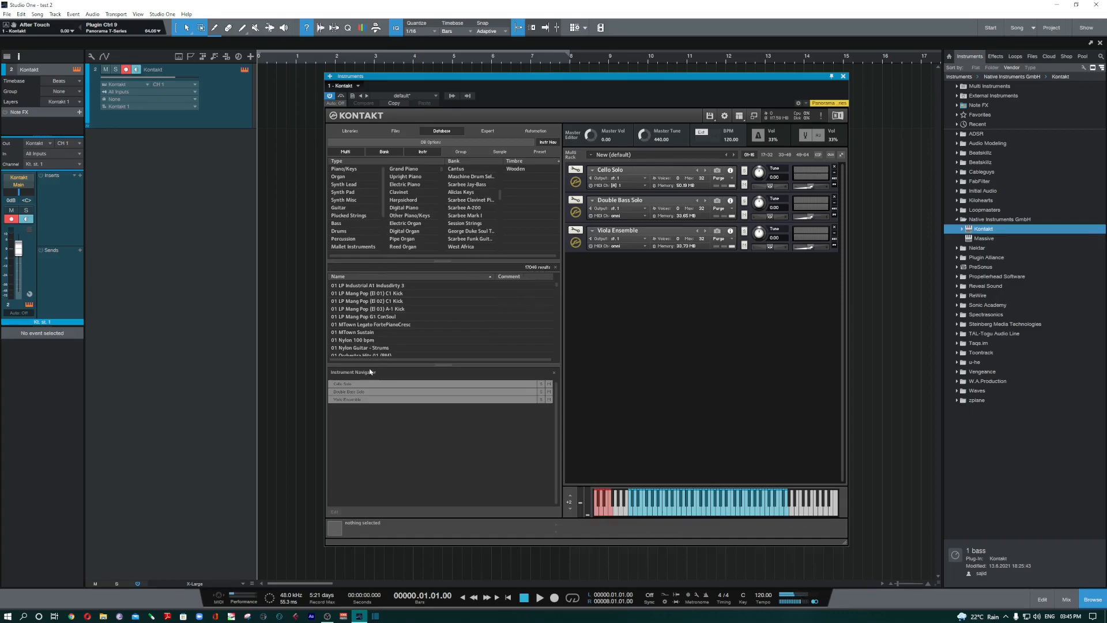
click(350, 130)
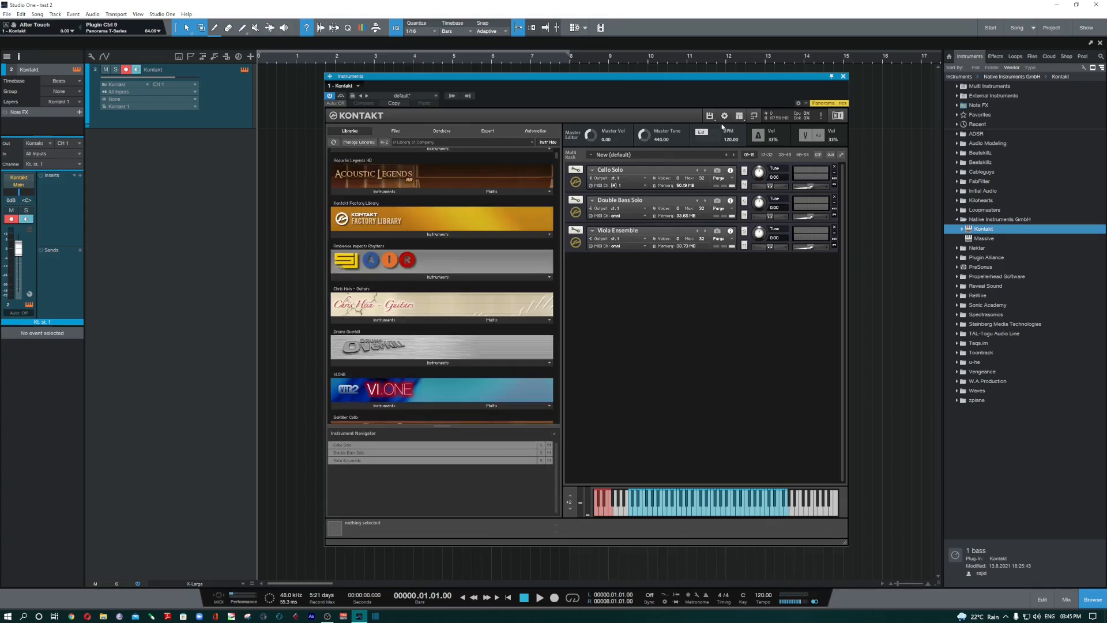
Add the Kontakt Banks folder on Plug Data (D:) to the scanned folders in the Database options, and close Options
click(724, 115)
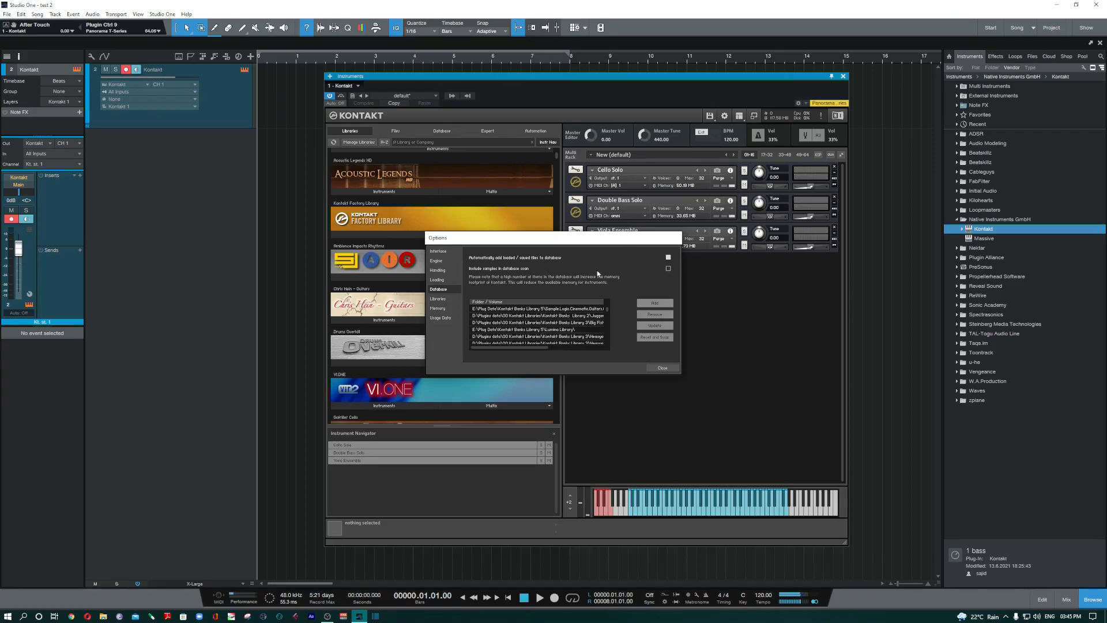
drag(636, 238, 707, 246)
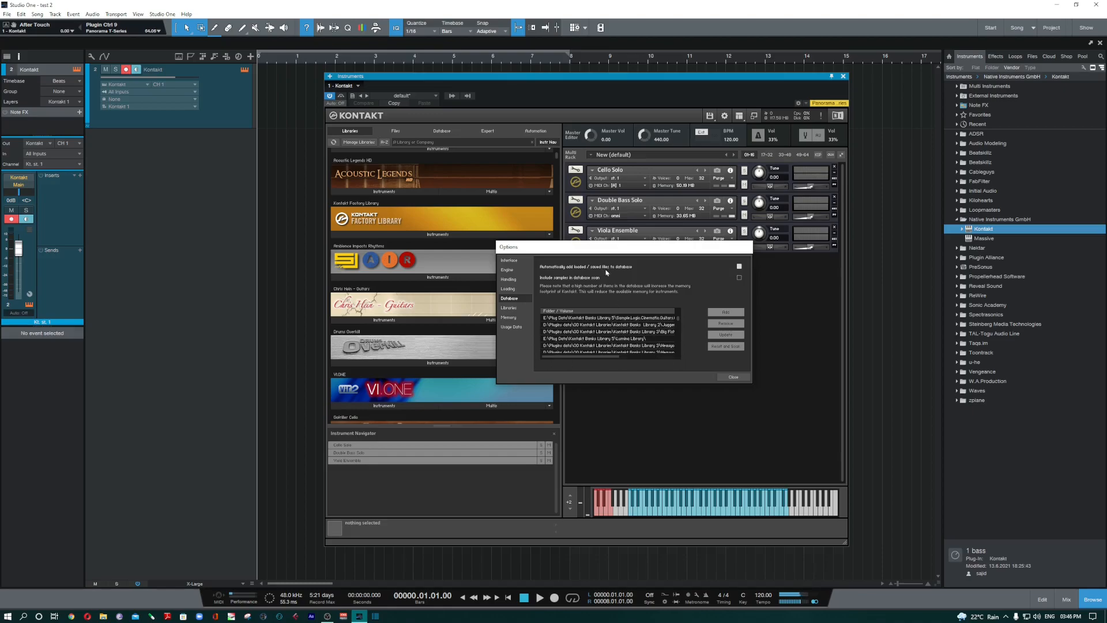
scroll(615, 334, down, 3)
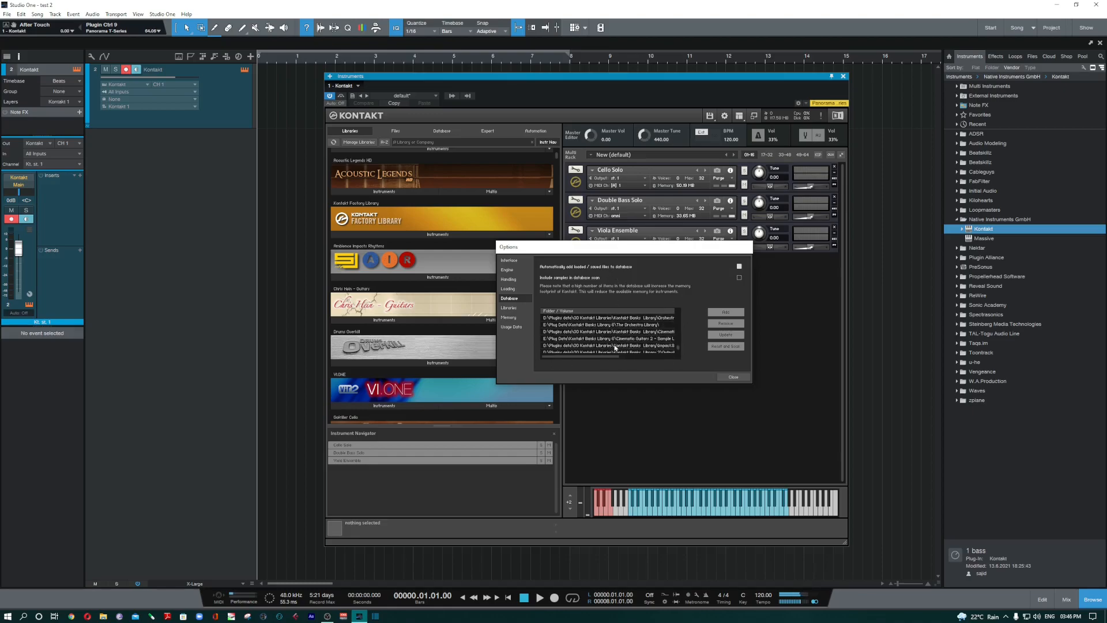
click(726, 313)
drag(643, 317, 643, 368)
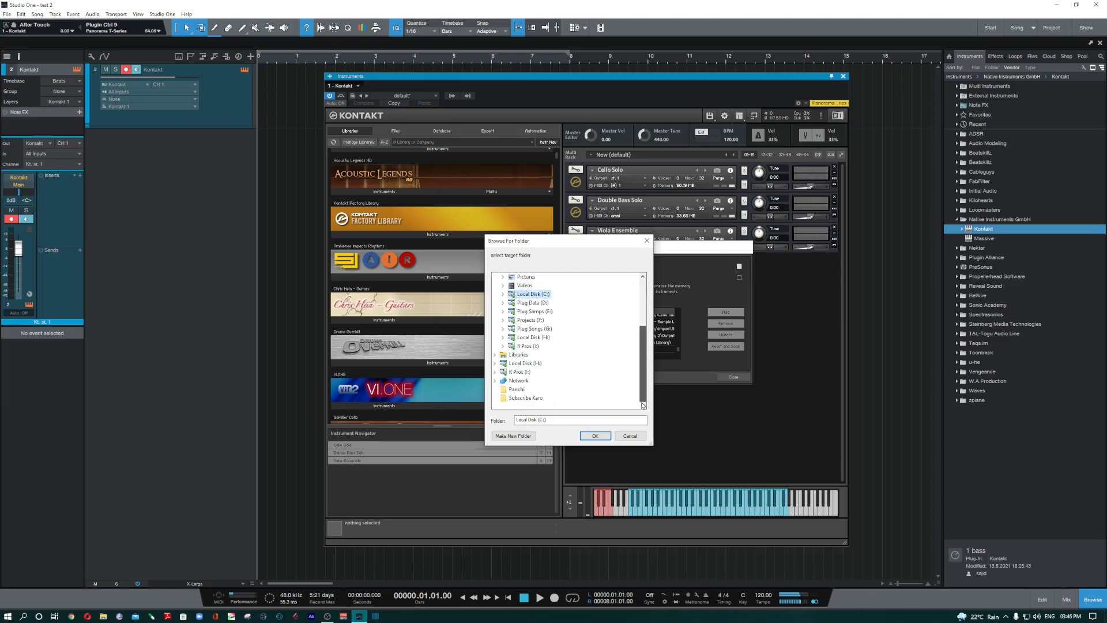
double_click(539, 304)
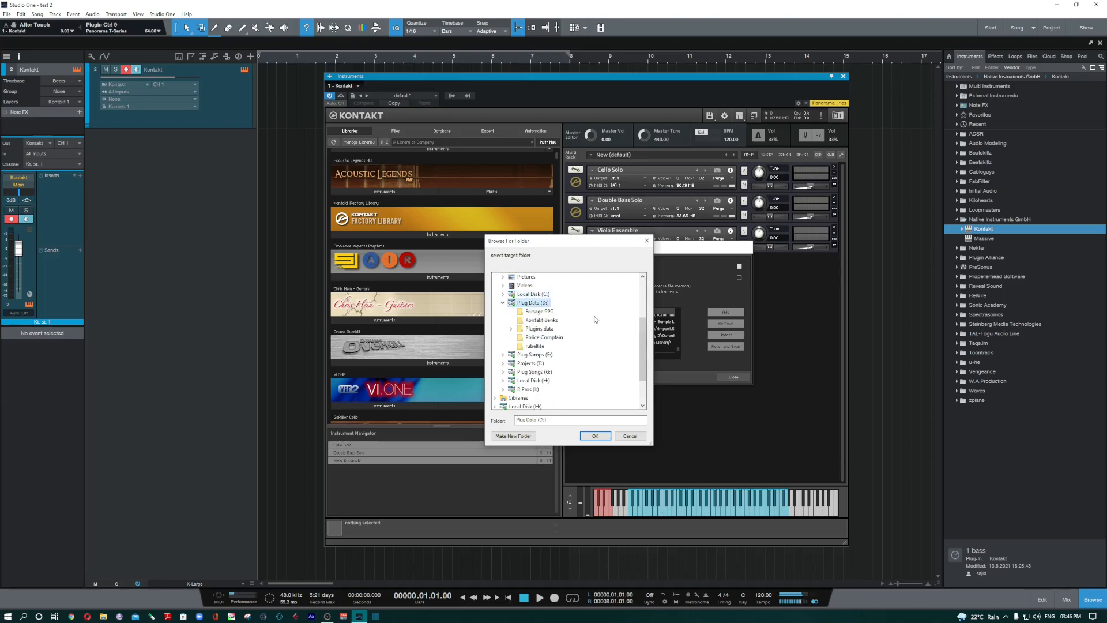
click(542, 320)
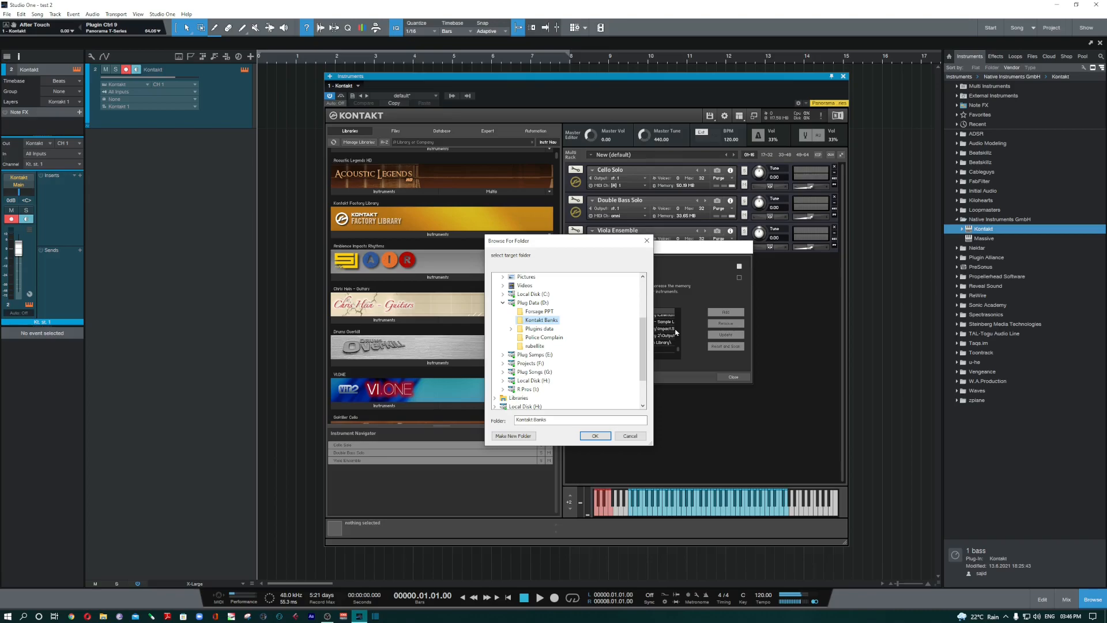
click(595, 436)
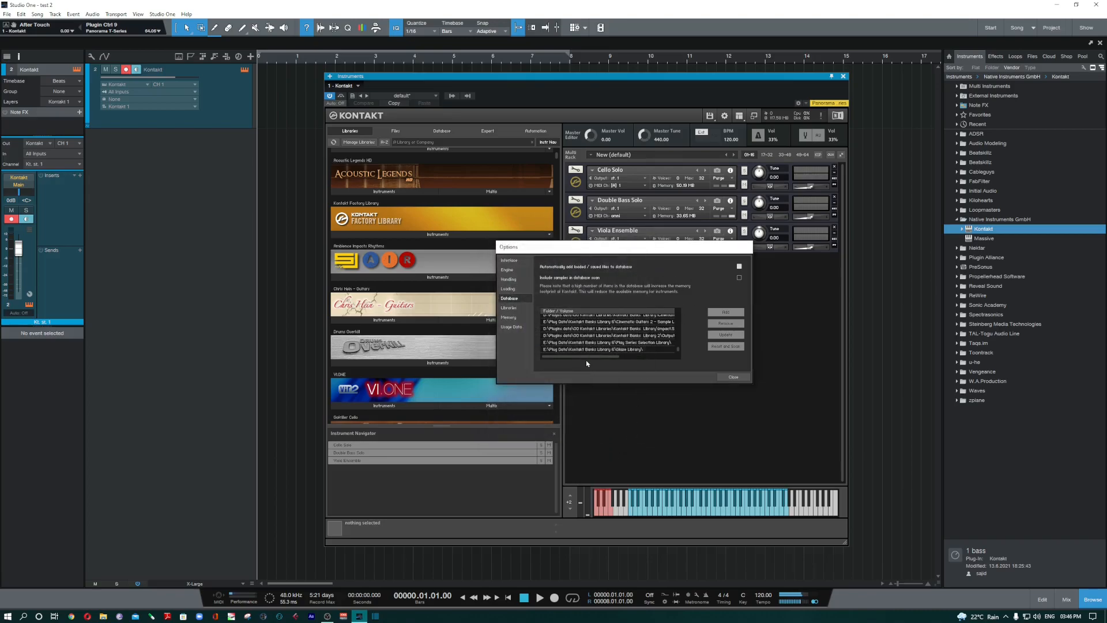
click(732, 376)
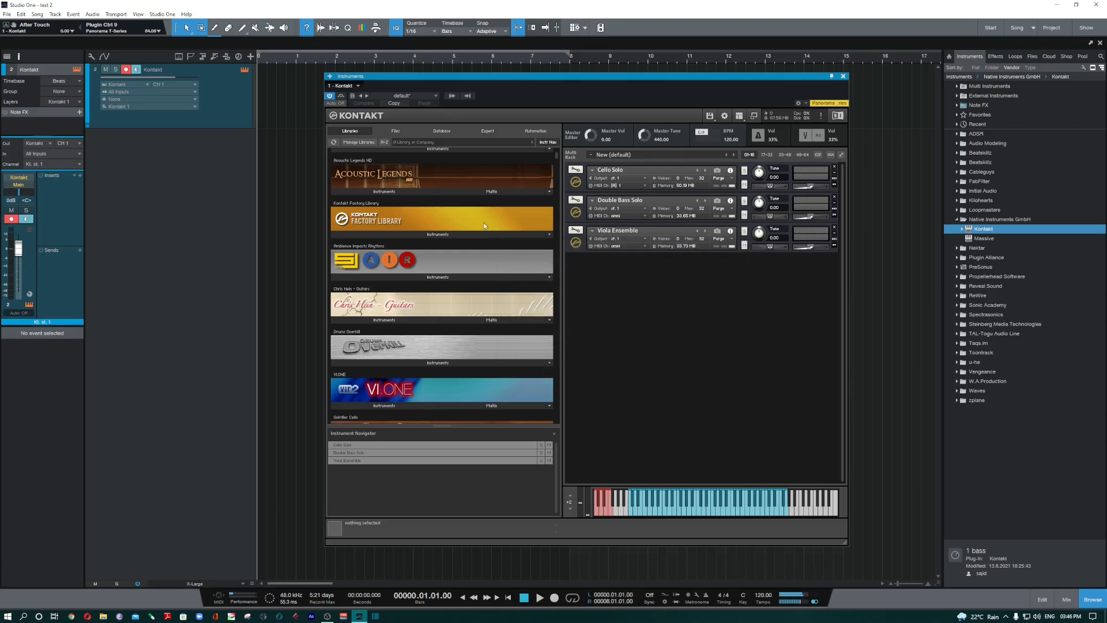
Load the instrument 01 LP Mang Pop (El 03) A-1 Kick from the database results into the rack
click(395, 131)
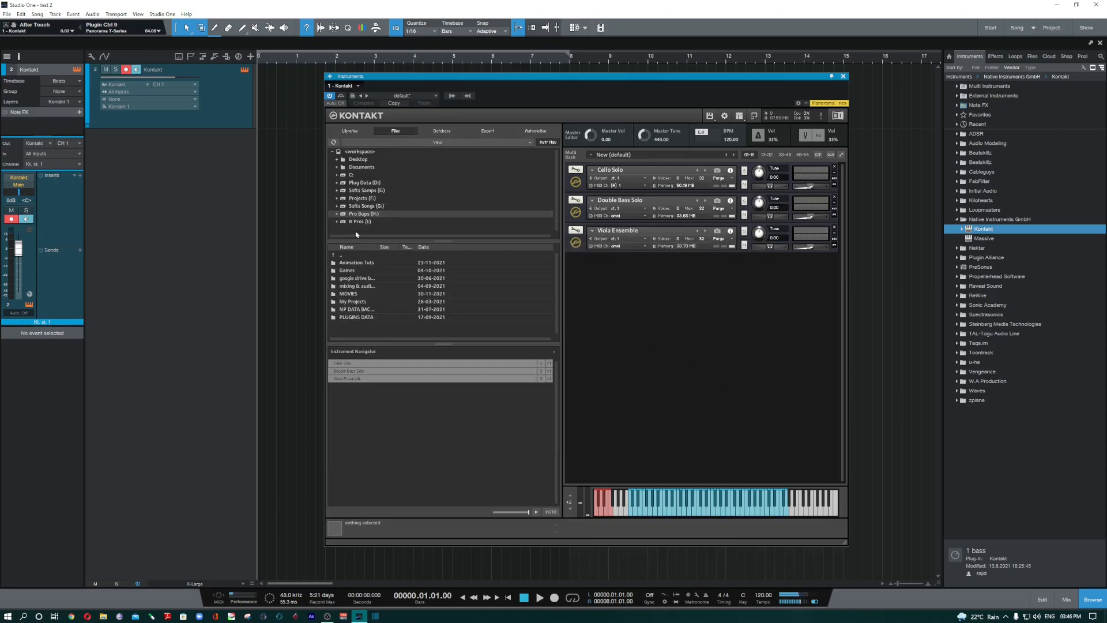
click(442, 131)
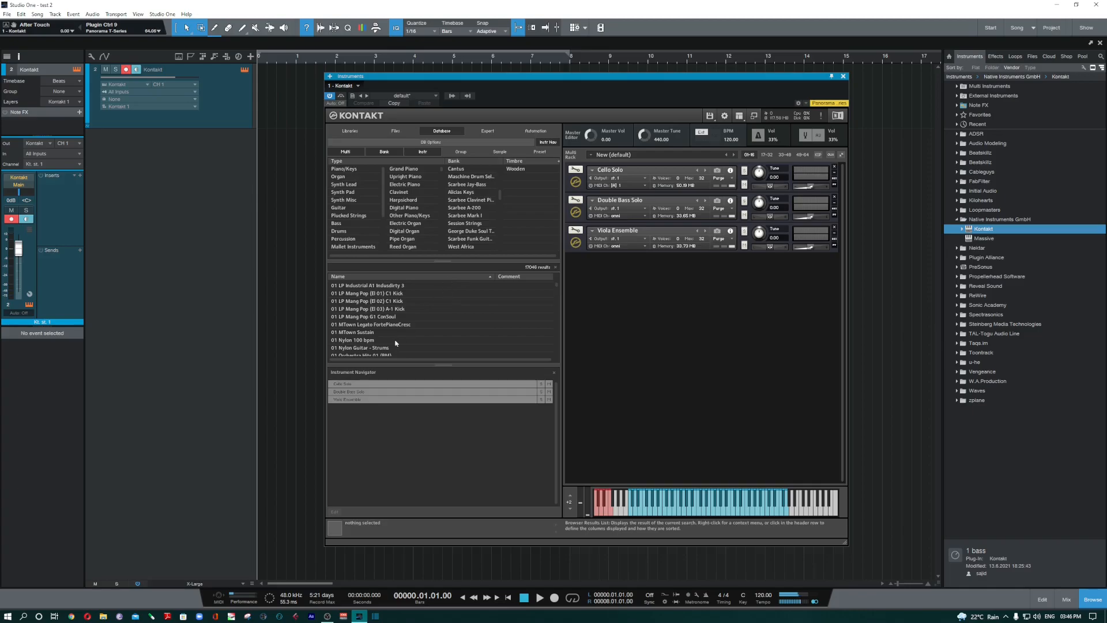
click(353, 309)
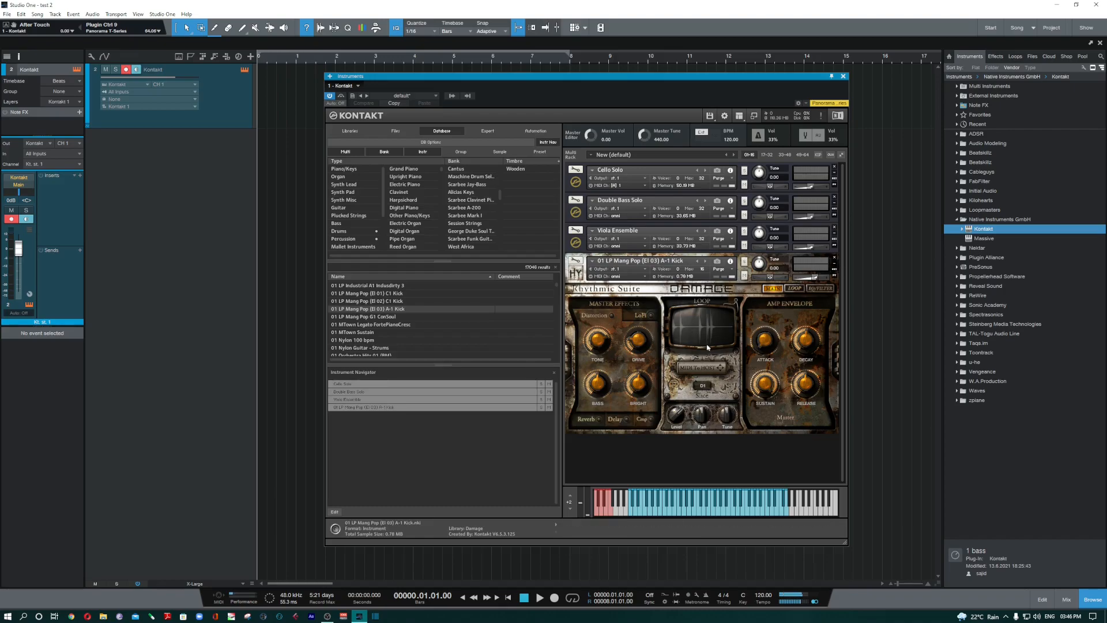
click(350, 131)
click(440, 131)
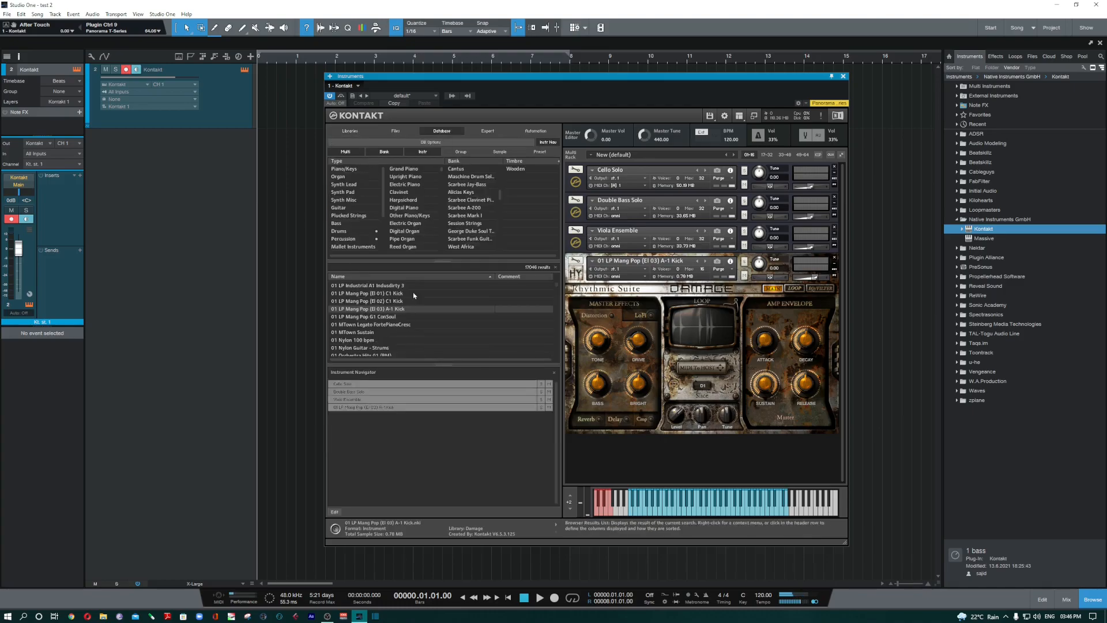
Examine the Libraries, Memory and Usage Data settings in Kontakt's Options, and close the window
click(431, 142)
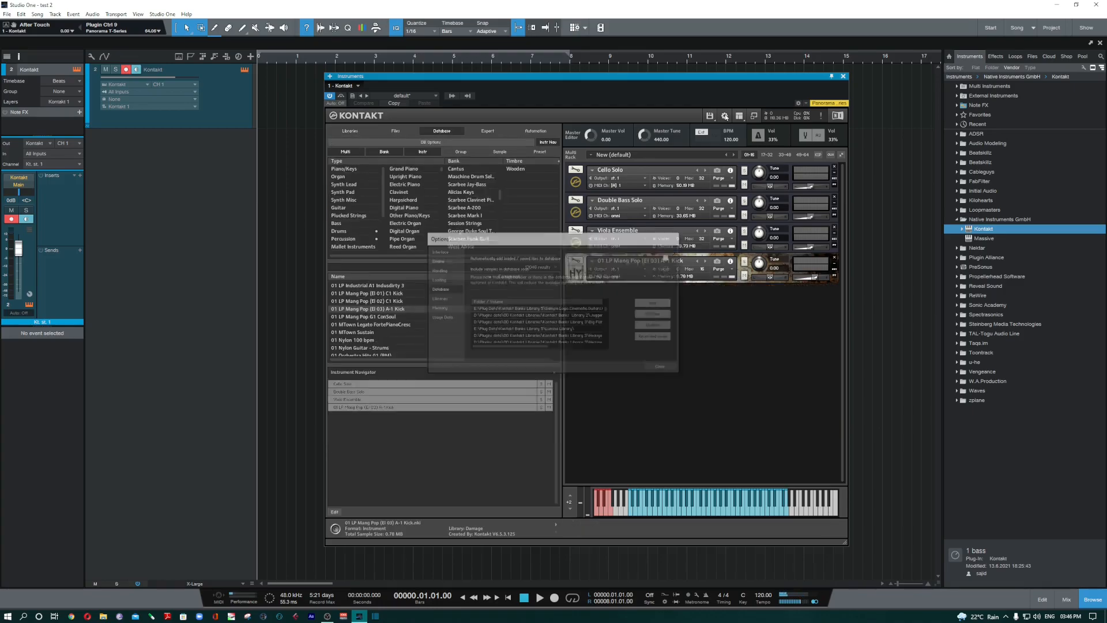
click(441, 300)
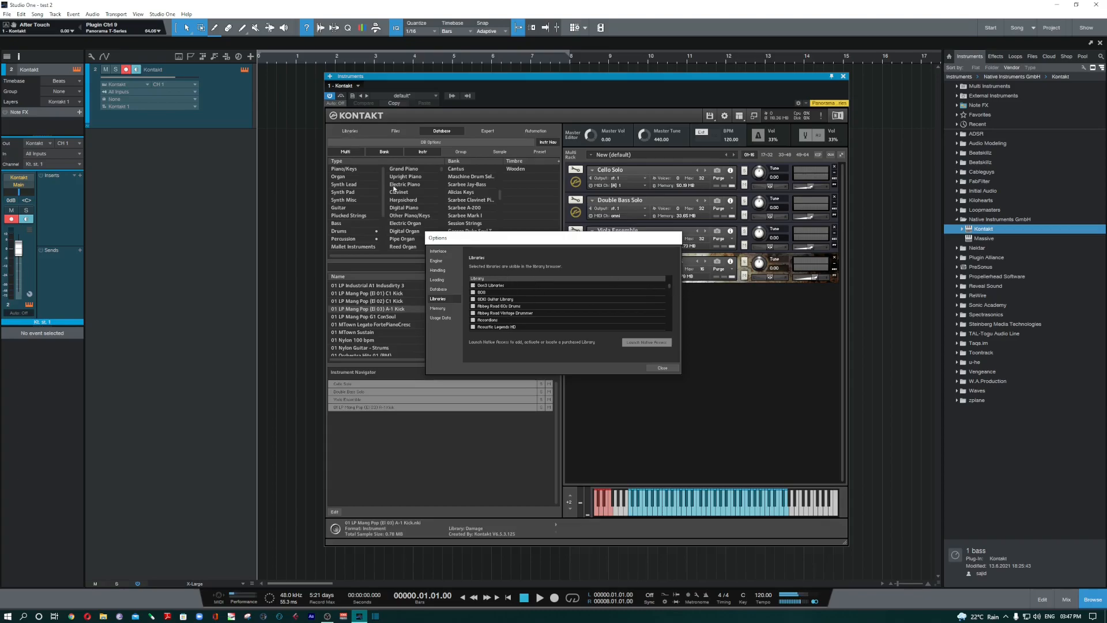
click(438, 308)
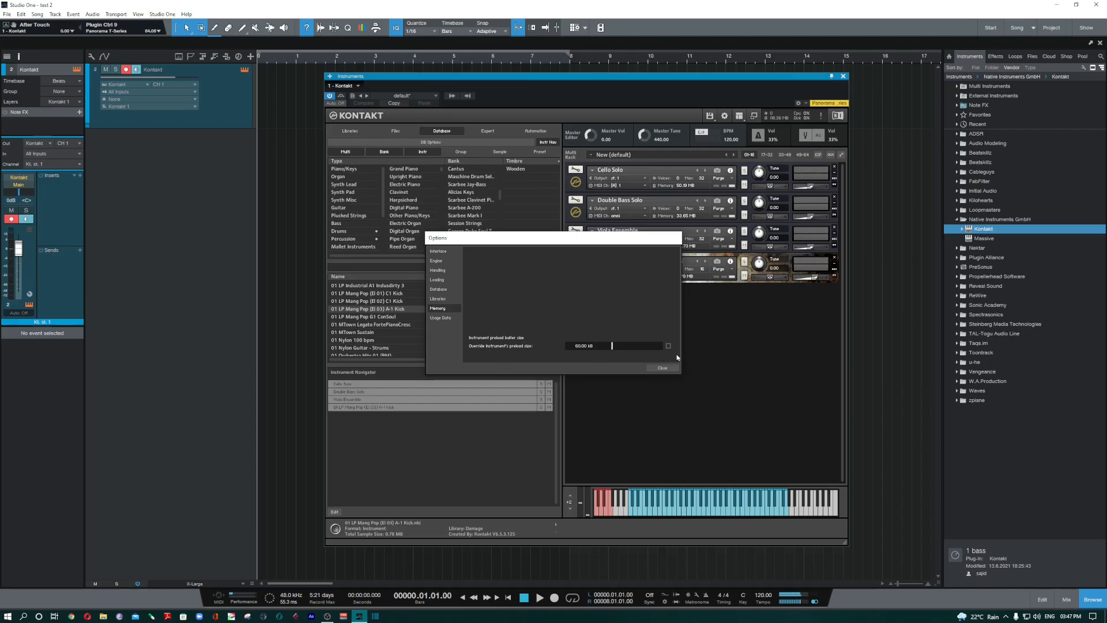
click(441, 318)
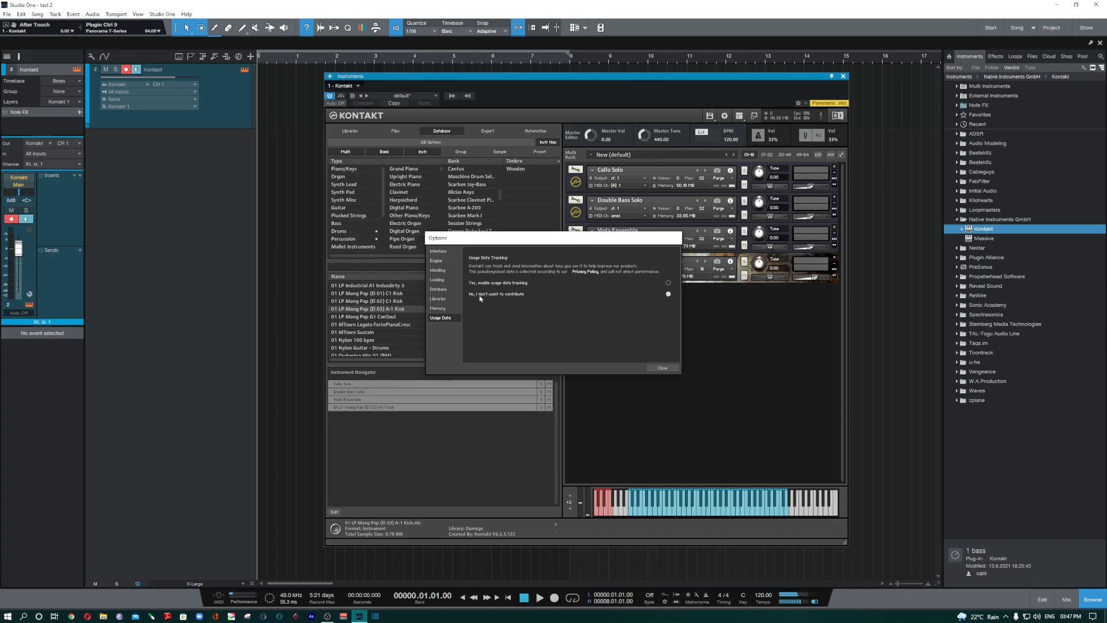
click(663, 368)
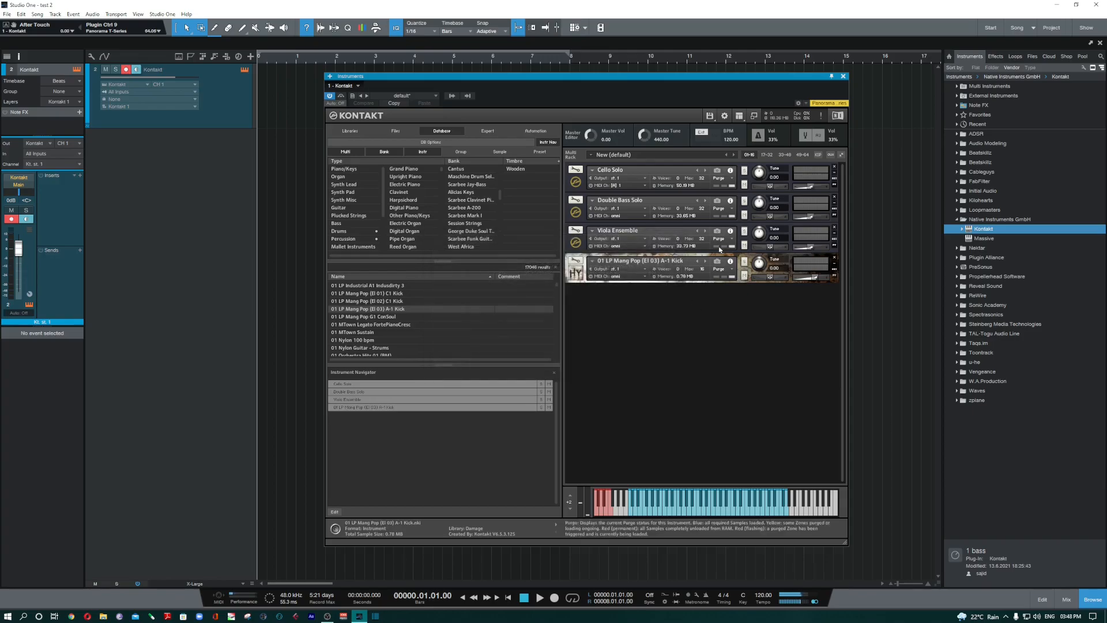
Hide the Browser, Master, Info and Keyboard sections of the Kontakt workspace one after another
click(739, 117)
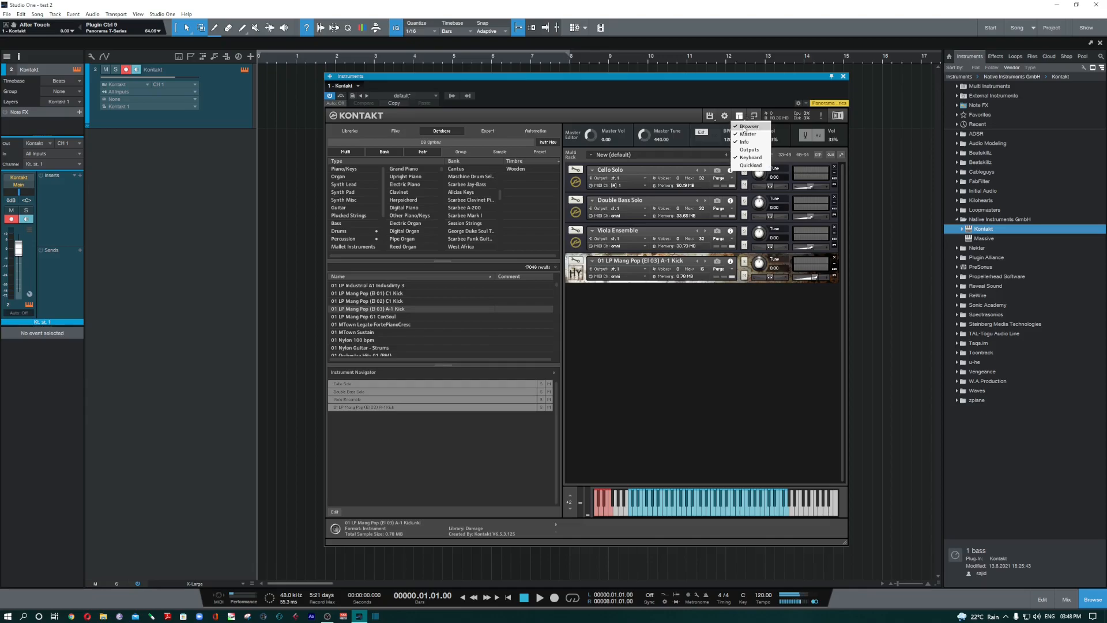
click(747, 126)
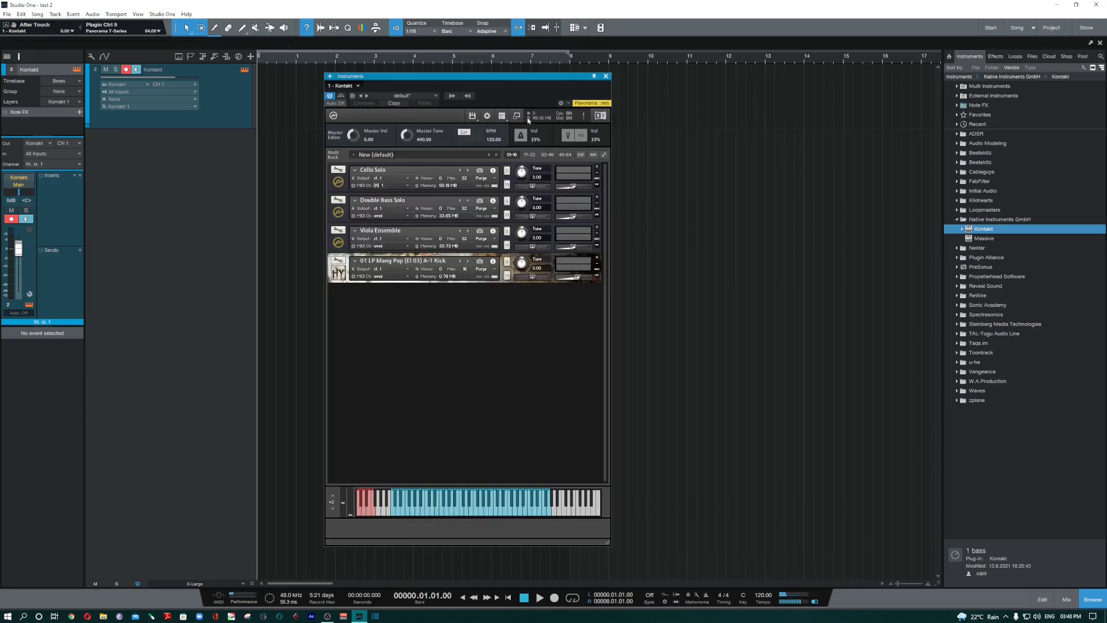
click(502, 116)
click(510, 133)
click(502, 116)
click(507, 141)
click(502, 116)
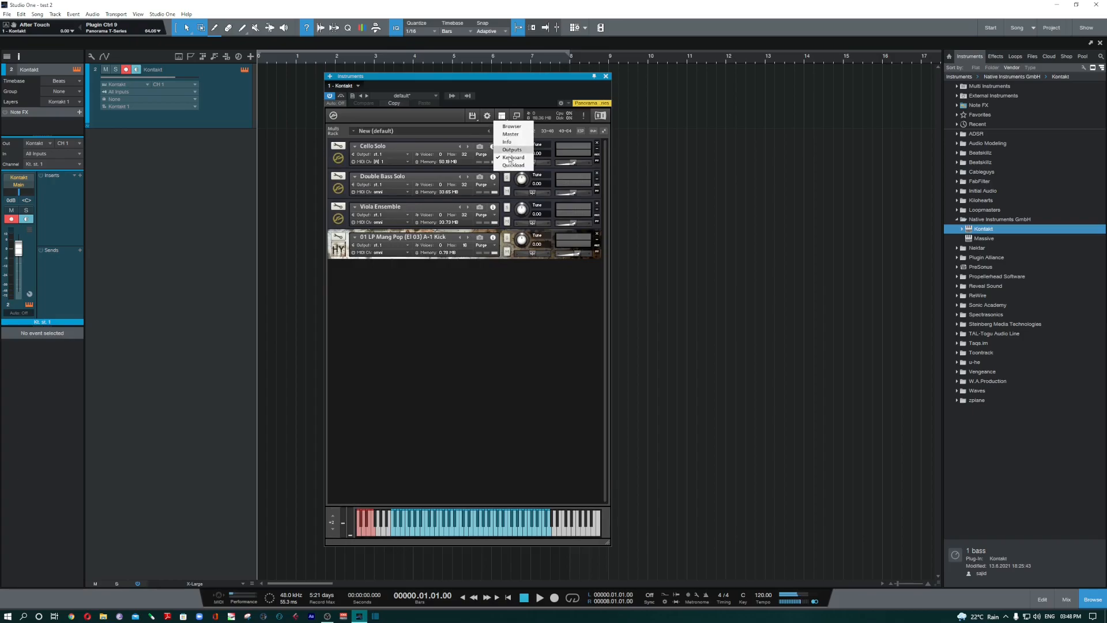
click(510, 157)
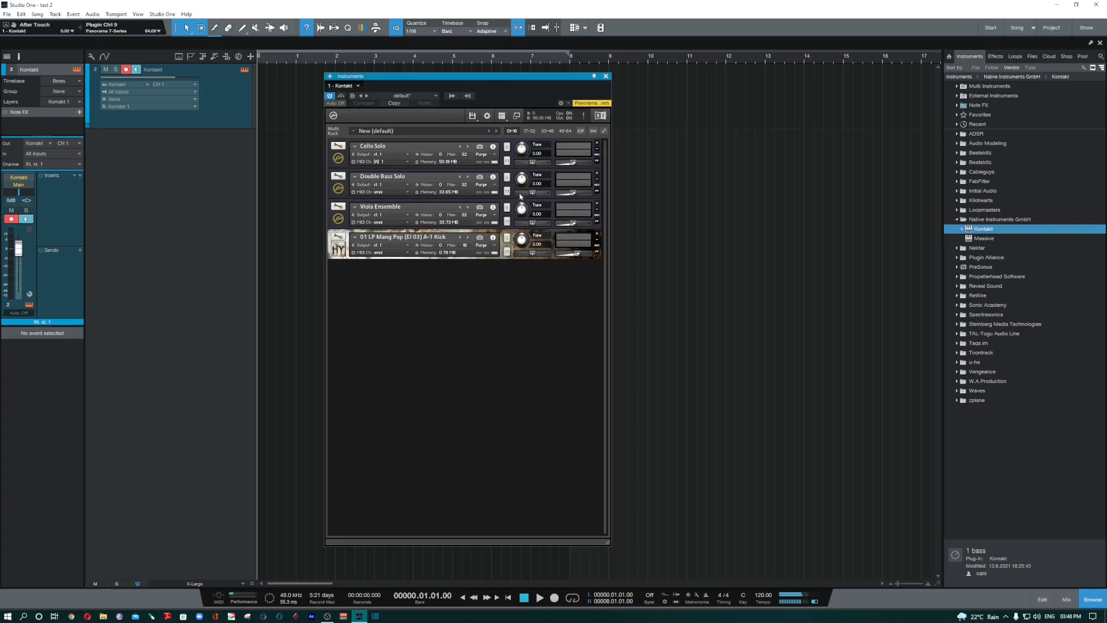
Show the Browser, Master and Info sections of the Kontakt workspace again
click(501, 116)
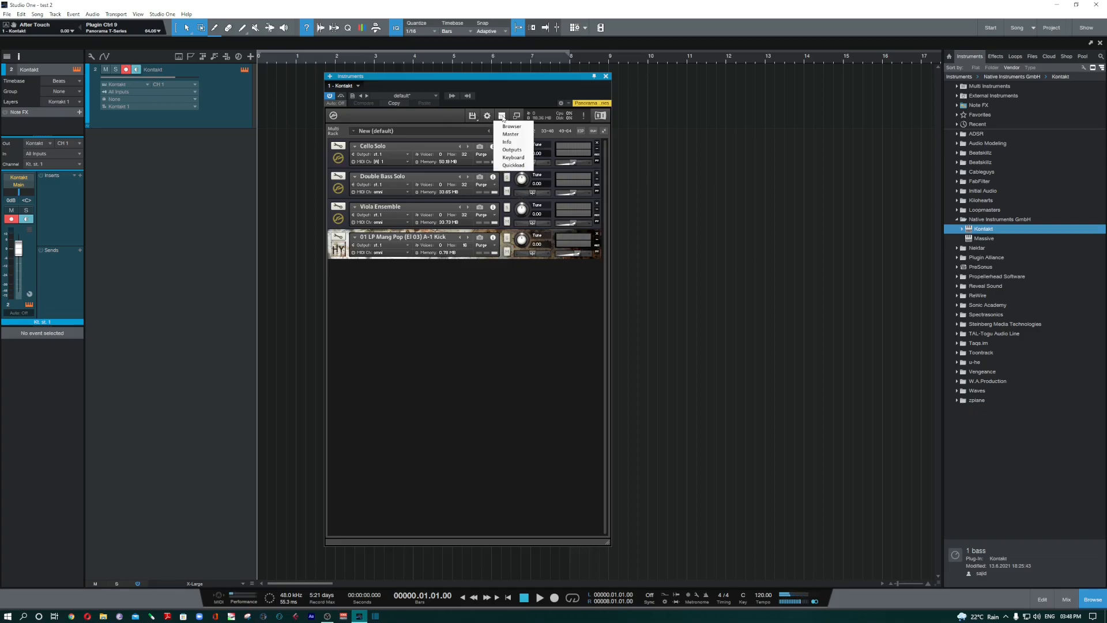
click(510, 127)
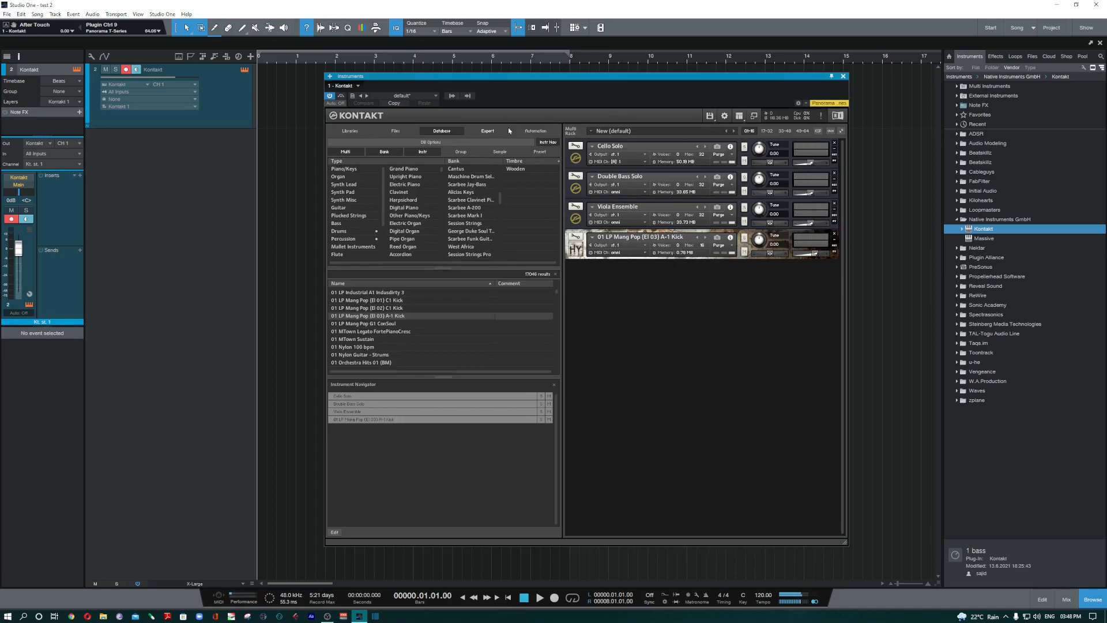
click(739, 116)
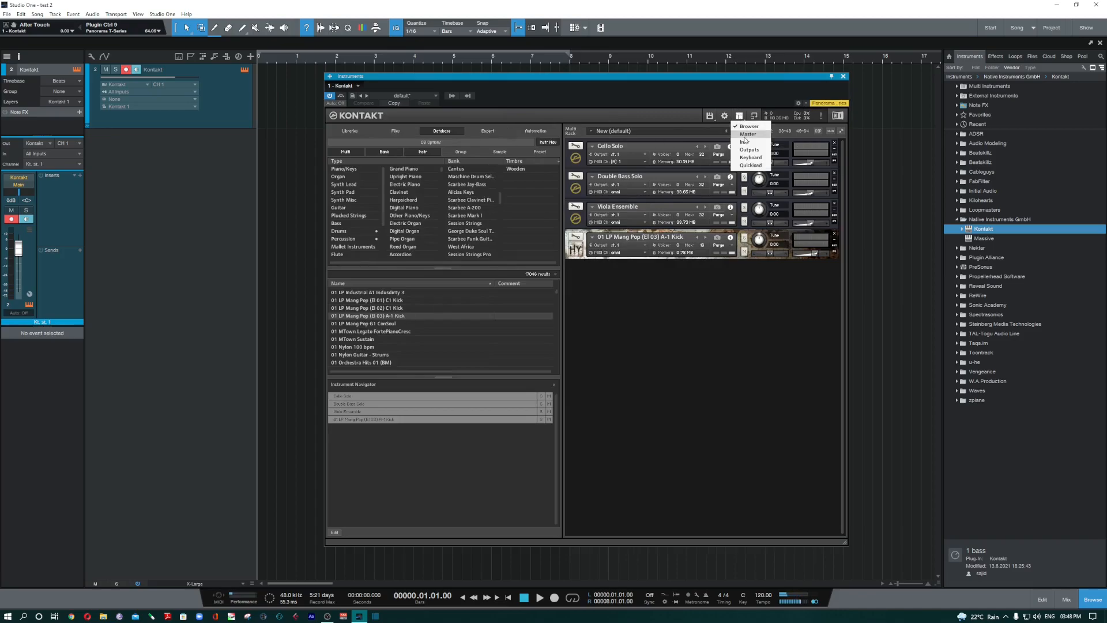
click(745, 135)
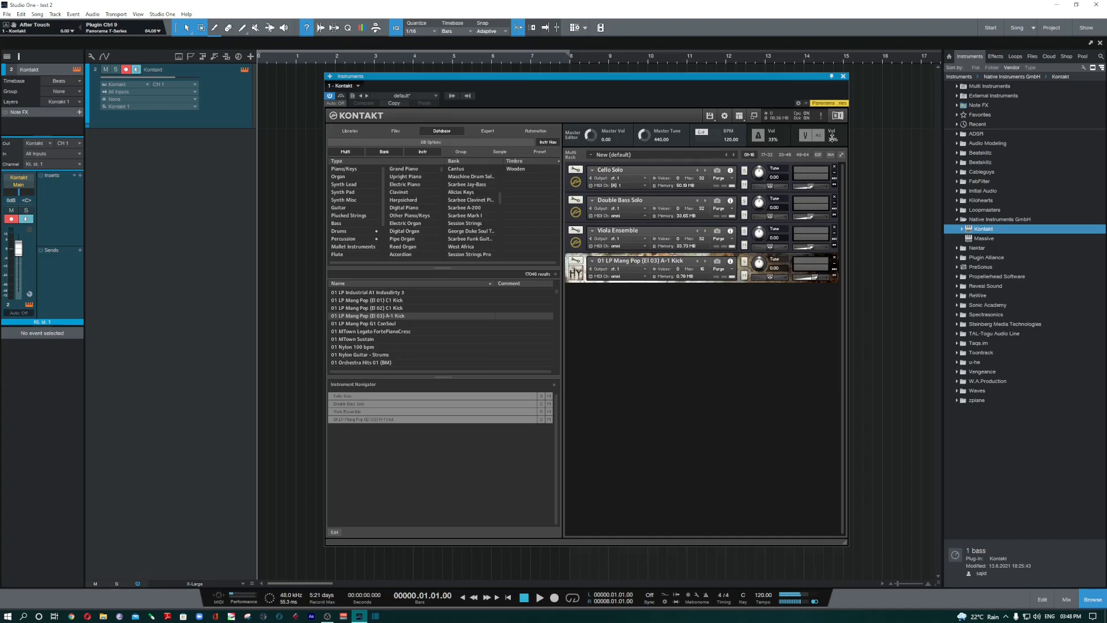
click(739, 115)
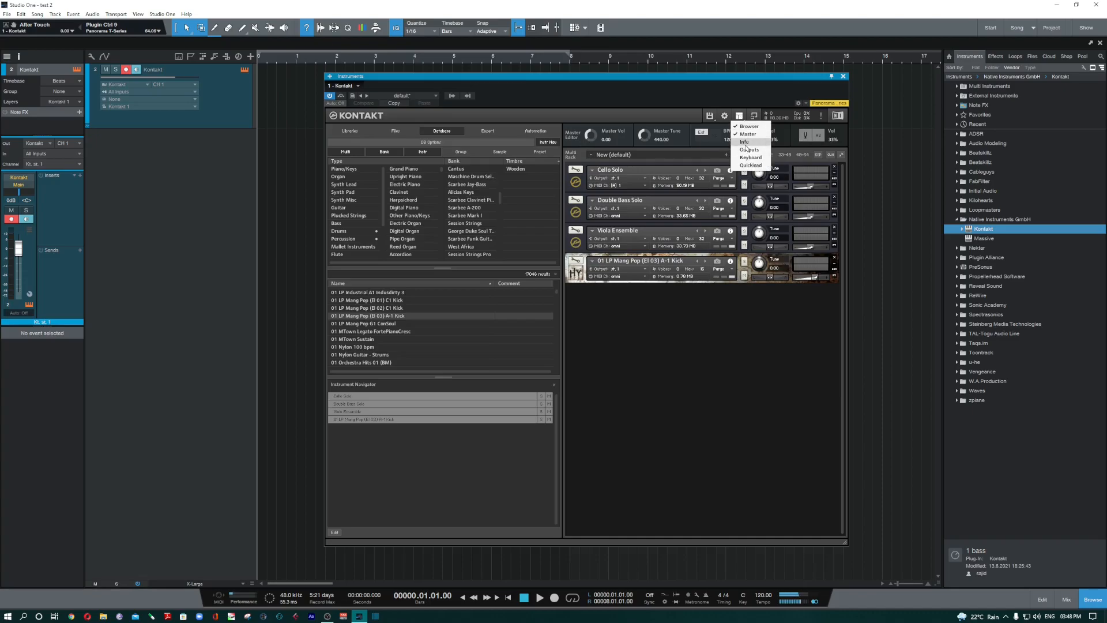
click(745, 141)
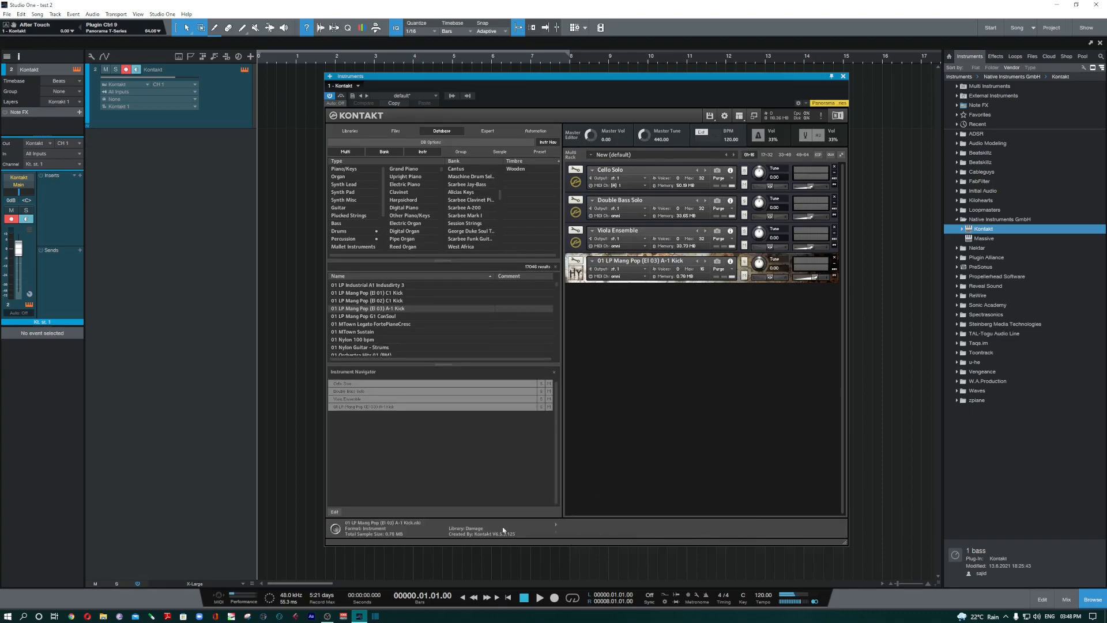
Show the Outputs mixer and the on-screen Keyboard below the instrument rack
click(739, 116)
click(745, 147)
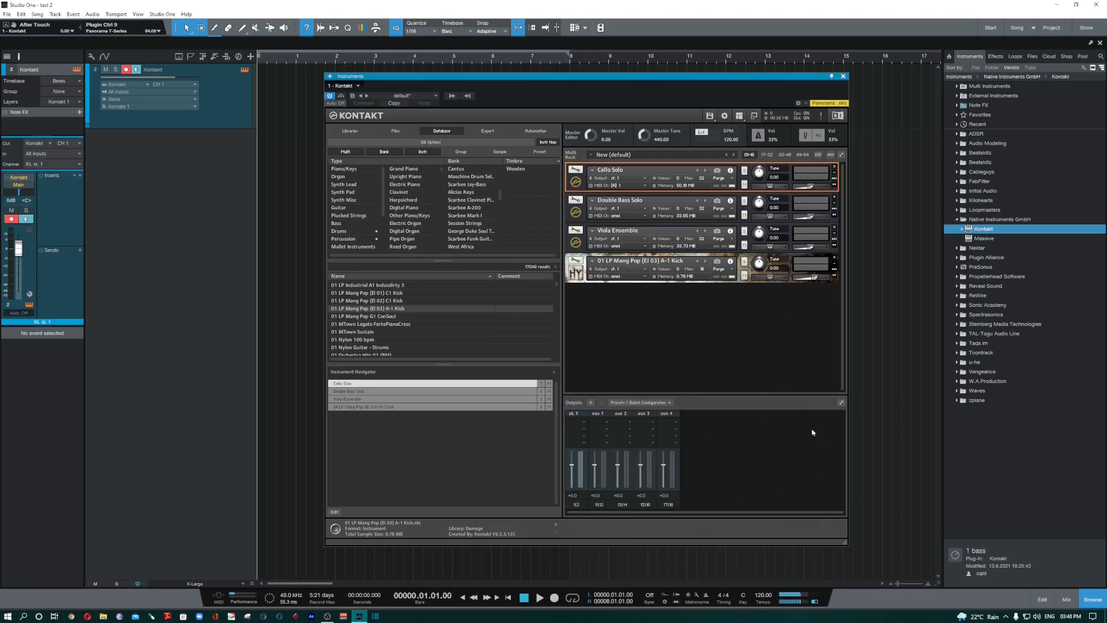
click(739, 115)
click(751, 158)
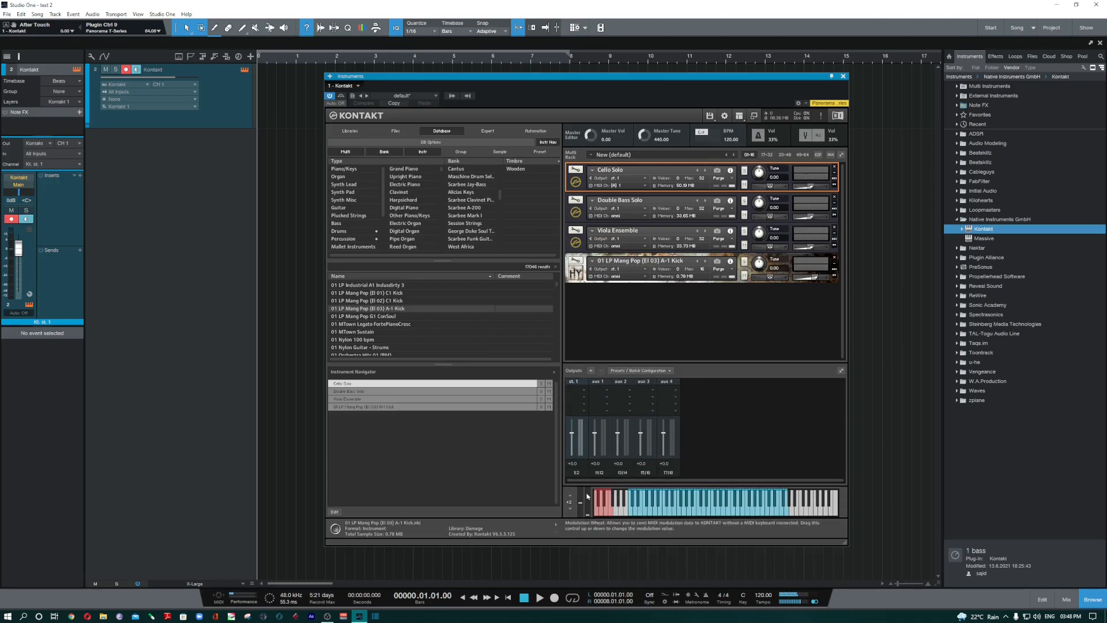
Show the Quickload section below the rack with its Instrument category selected
click(739, 115)
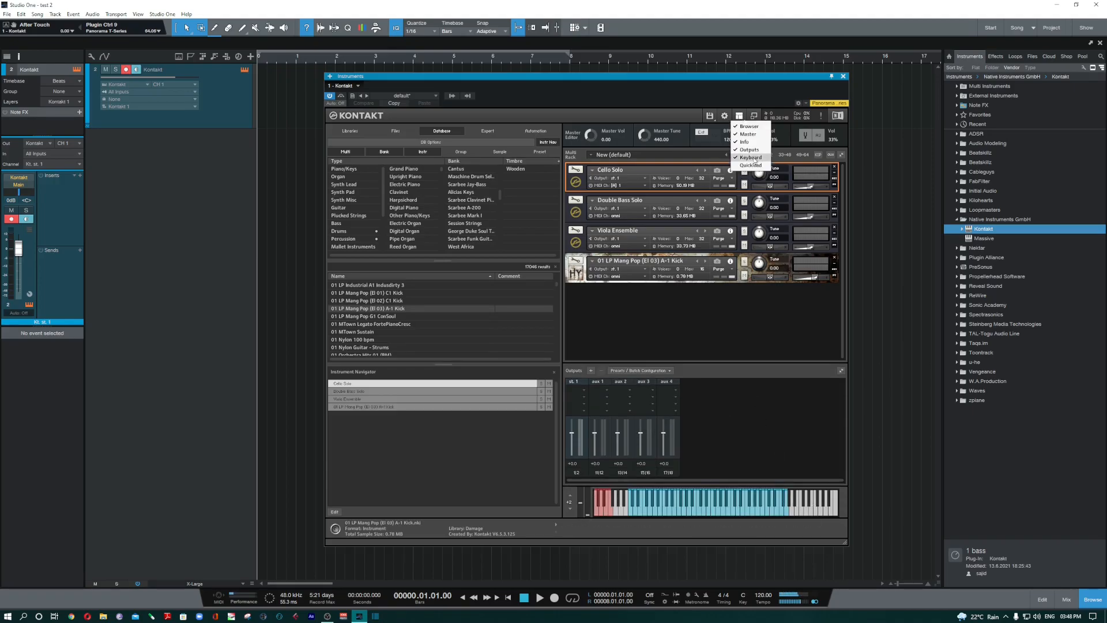
click(751, 165)
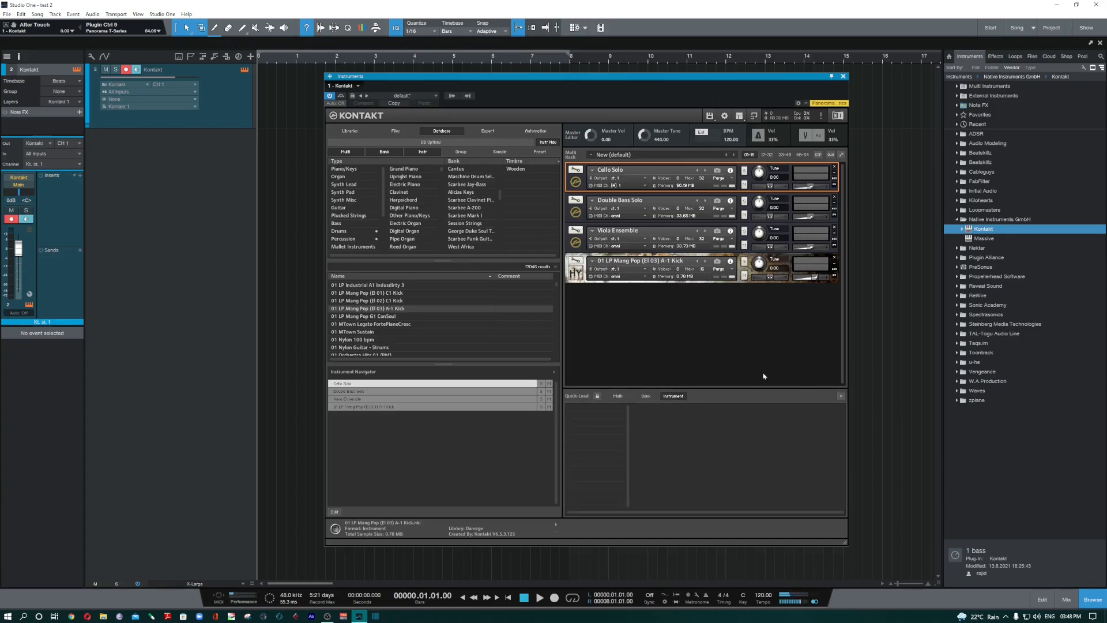
click(669, 396)
Switch Kontakt to its minimized view and back to the full view twice
click(754, 116)
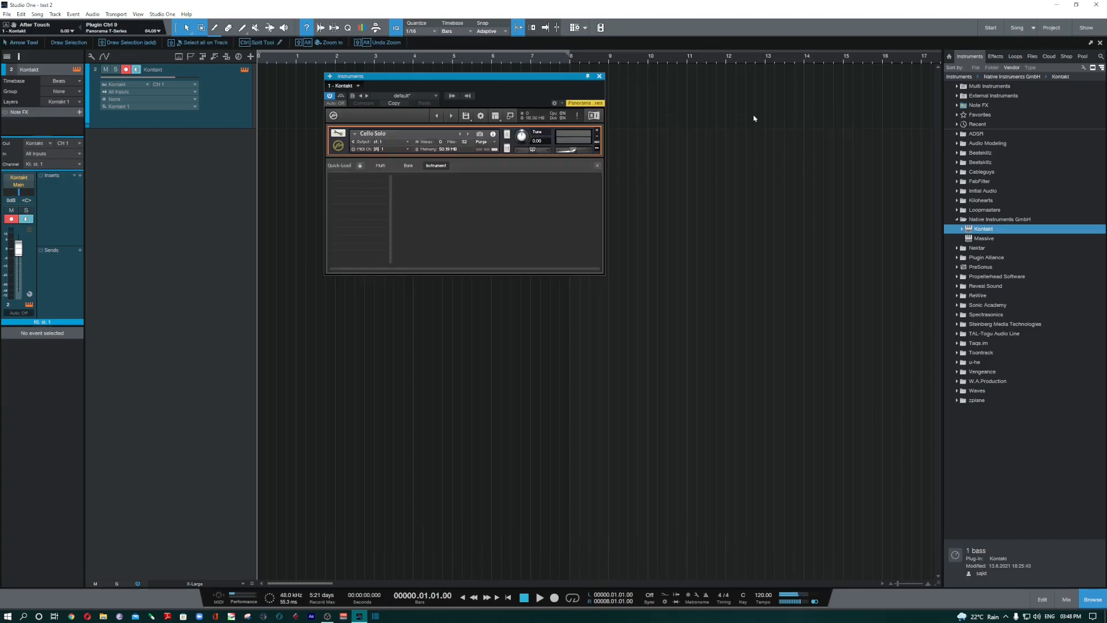
click(510, 117)
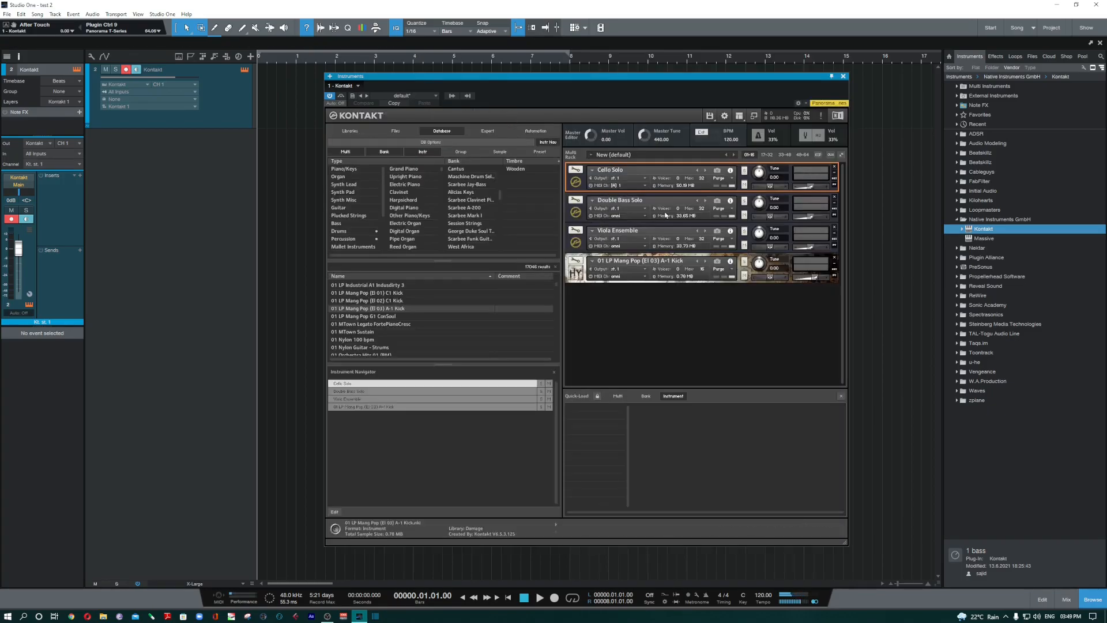
click(754, 117)
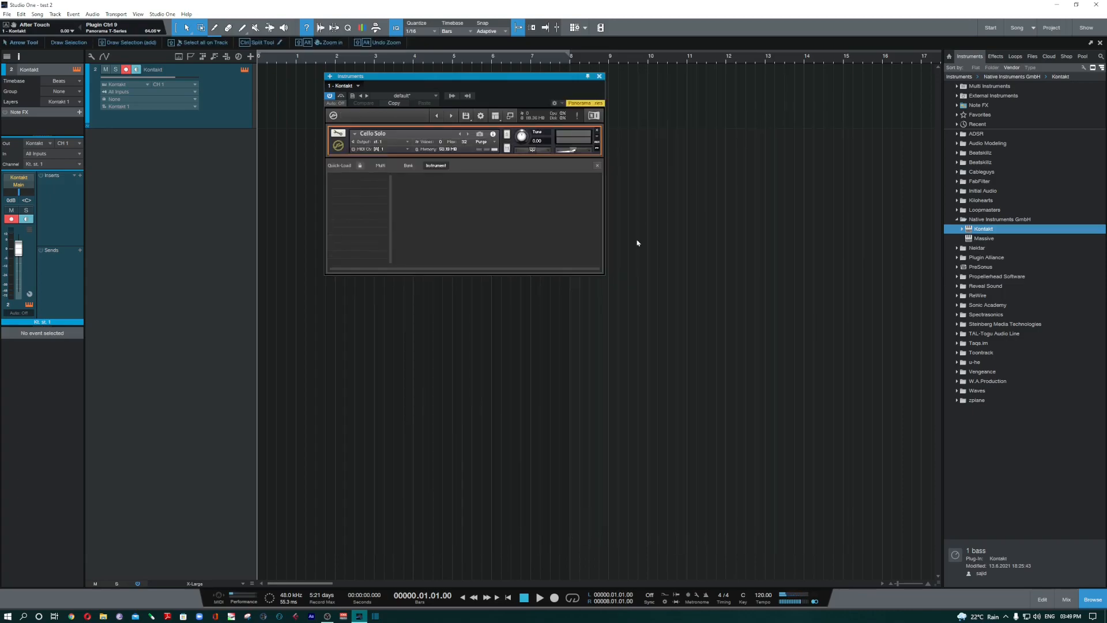
click(509, 117)
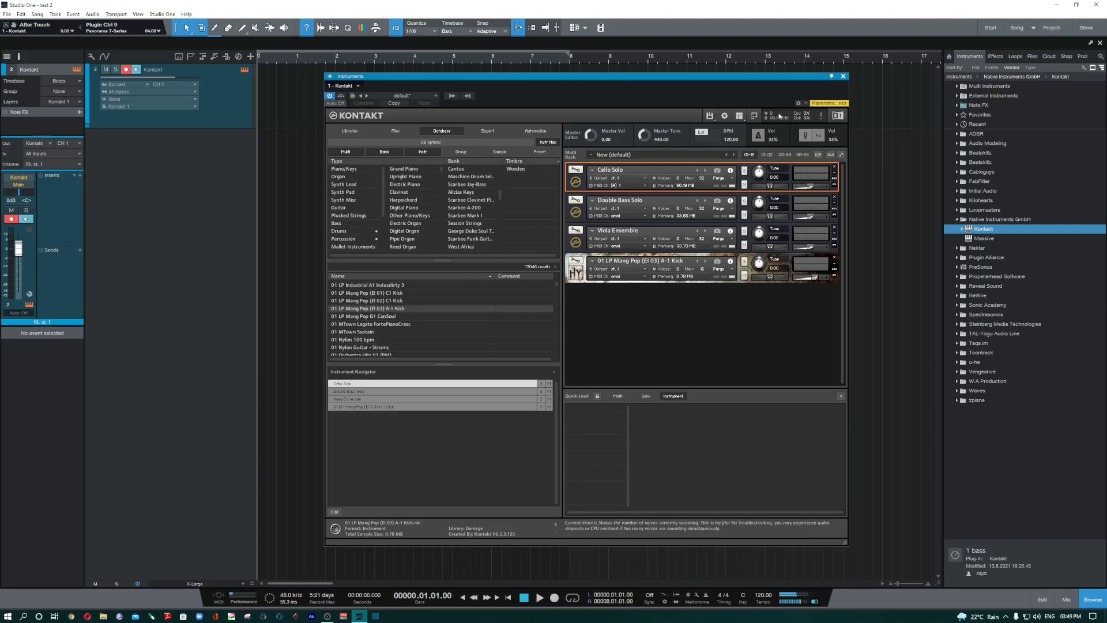
Show the Libraries browser, review the Database, Loading, Handling, Engine and Interface pages in Kontakt's Options, and close the window
click(352, 121)
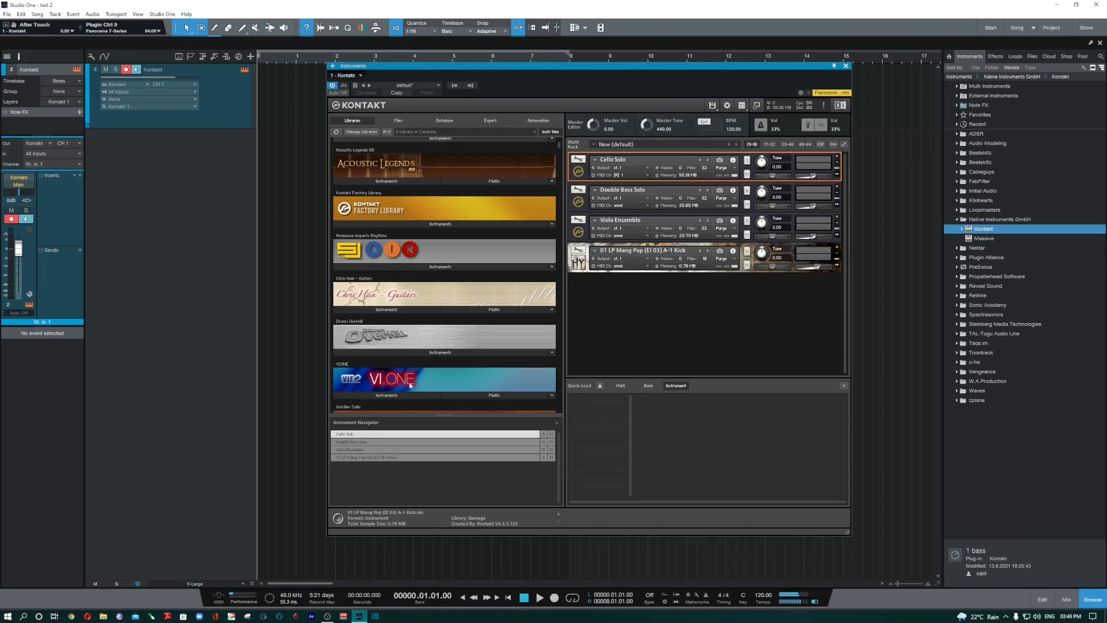
click(727, 106)
click(447, 289)
click(446, 280)
click(446, 270)
click(436, 260)
click(438, 252)
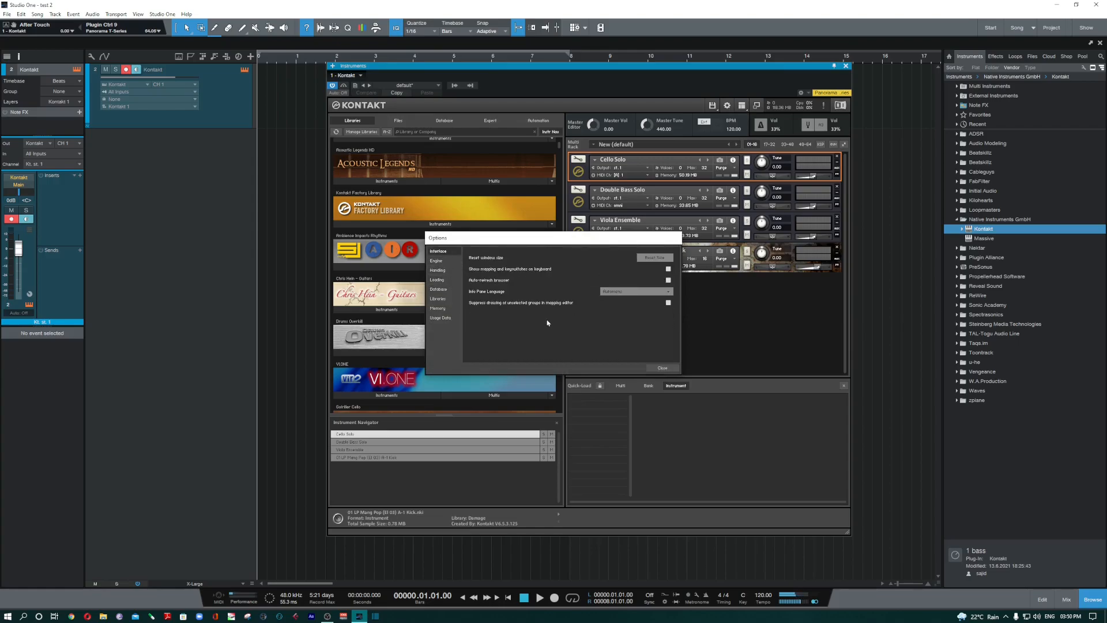
click(662, 369)
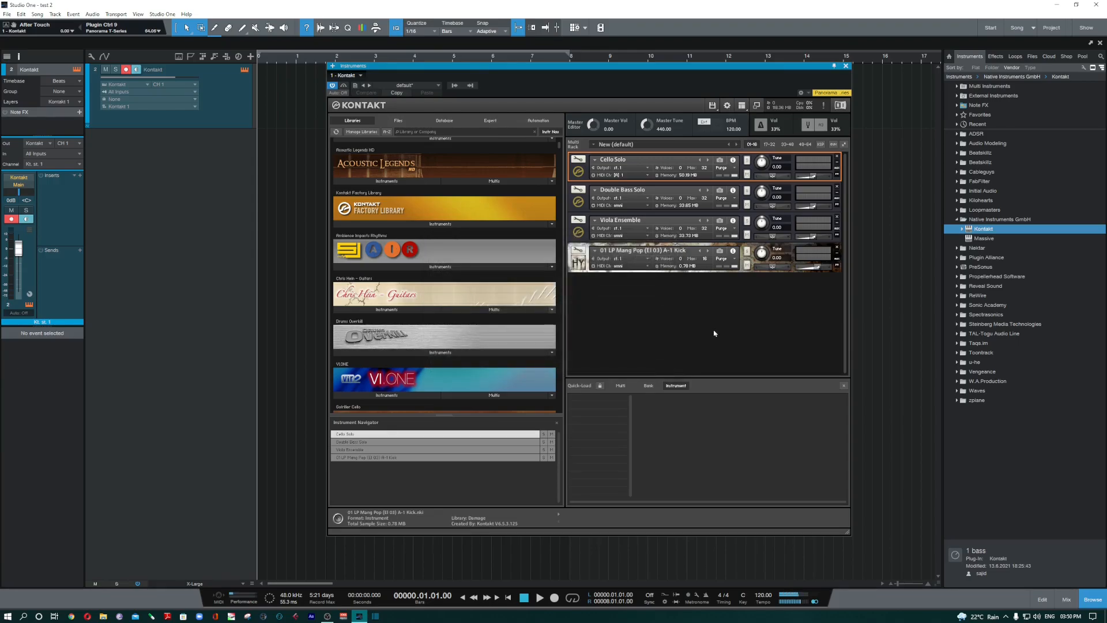